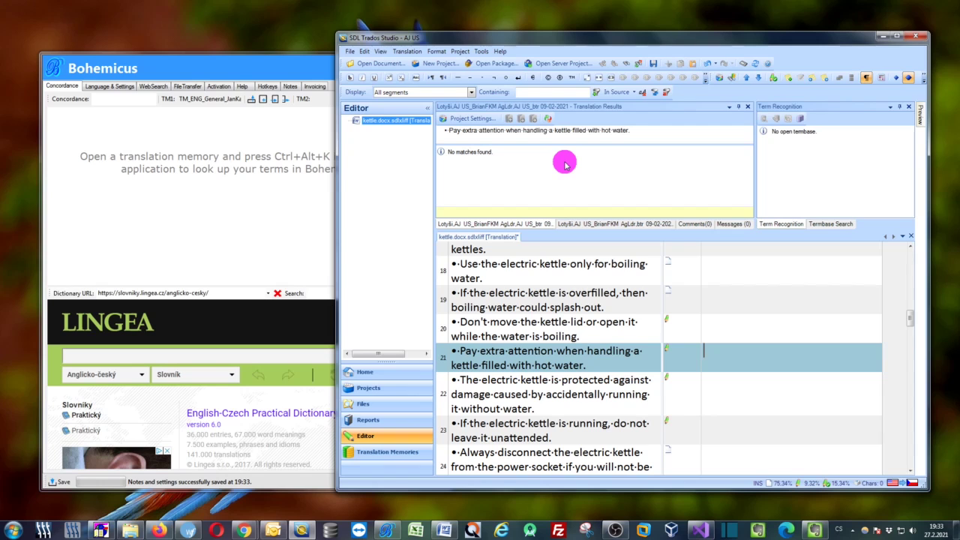
Minimize the Bohemicus window so the Trados editor with kettle.docx is fully visible
{"action": "left_click_drag", "start_coordinate": [234, 63], "coordinate": [278, 55]}
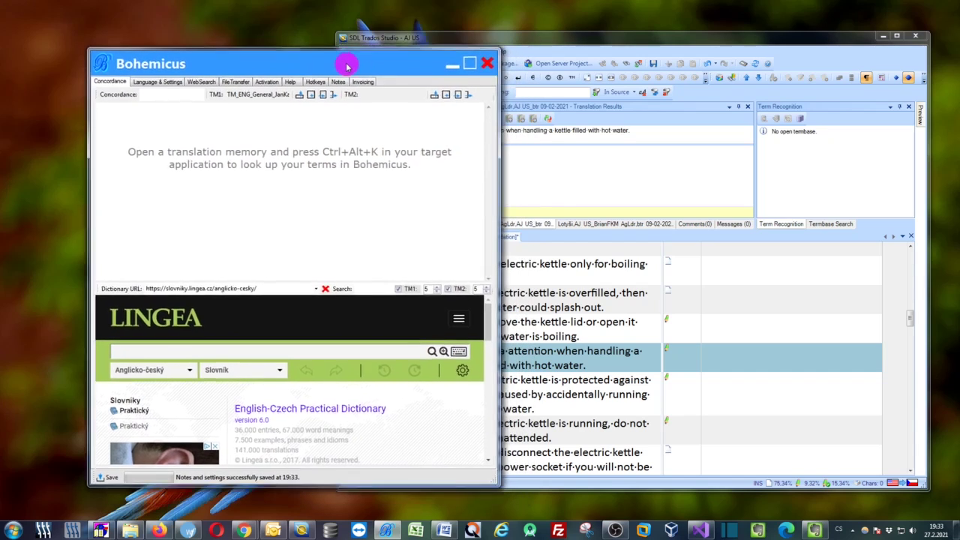
{"action": "left_click_drag", "start_coordinate": [350, 60], "coordinate": [396, 69]}
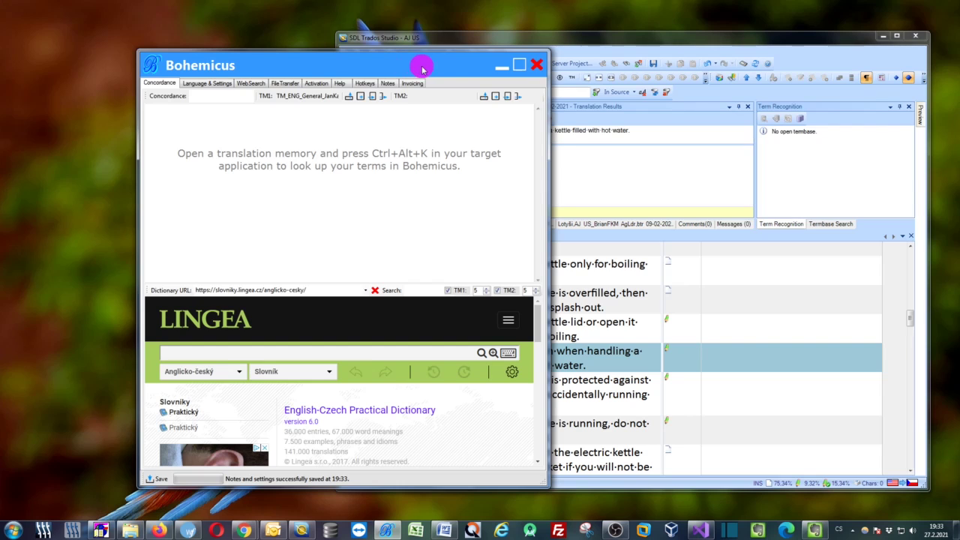
{"action": "left_click_drag", "start_coordinate": [423, 67], "coordinate": [327, 59]}
{"action": "left_click_drag", "start_coordinate": [450, 113], "coordinate": [485, 118]}
{"action": "mouse_move", "coordinate": [397, 58]}
{"action": "left_mouse_down"}
{"action": "mouse_move", "coordinate": [412, 56]}
{"action": "mouse_move", "coordinate": [396, 67]}
{"action": "left_mouse_up"}
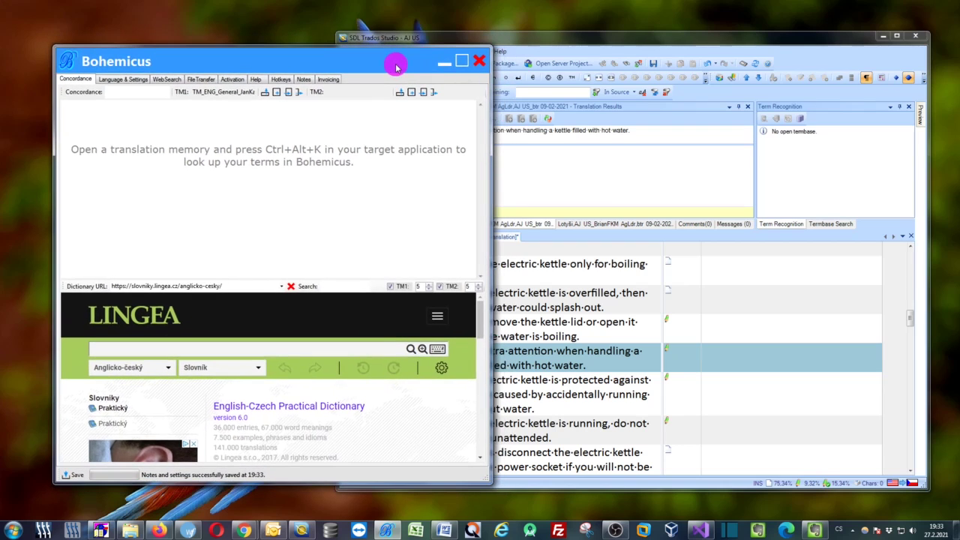
{"action": "left_click", "coordinate": [445, 64]}
{"action": "left_click_drag", "start_coordinate": [563, 42], "coordinate": [402, 35]}
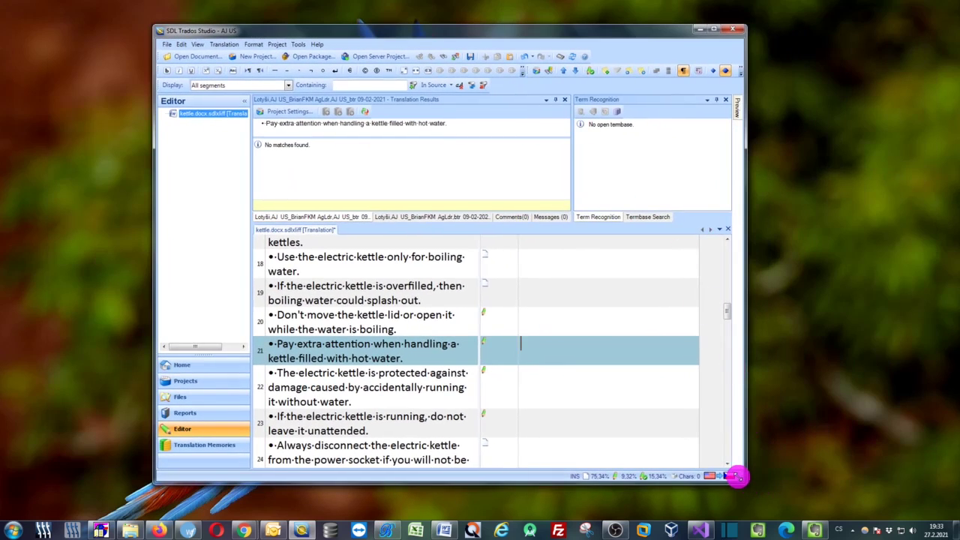
{"action": "left_click_drag", "start_coordinate": [743, 480], "coordinate": [825, 489]}
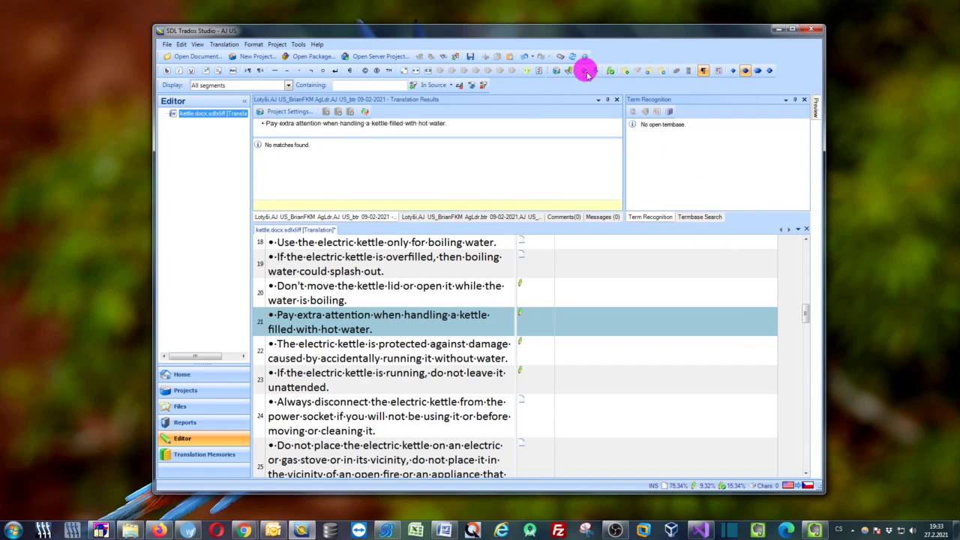
{"action": "left_click_drag", "start_coordinate": [566, 38], "coordinate": [527, 28]}
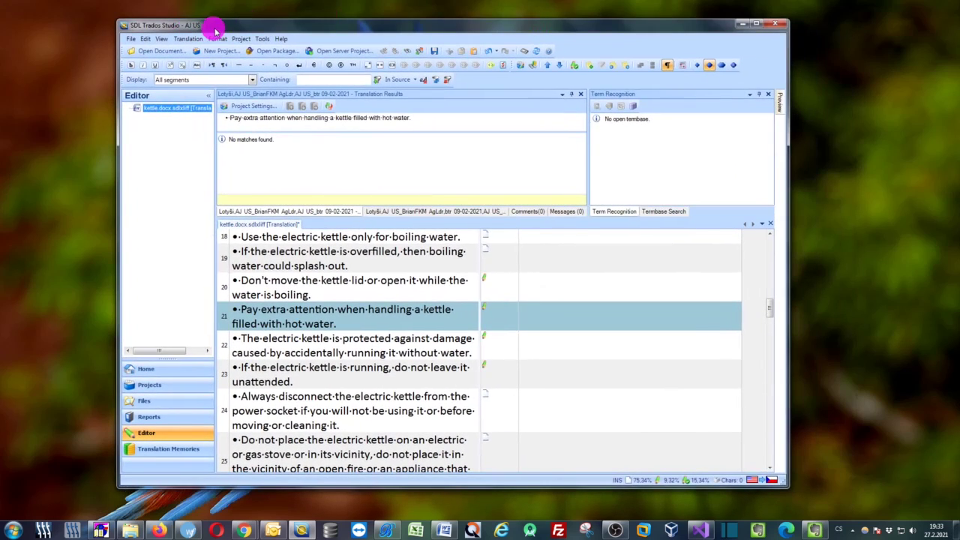
{"action": "left_click", "coordinate": [193, 535]}
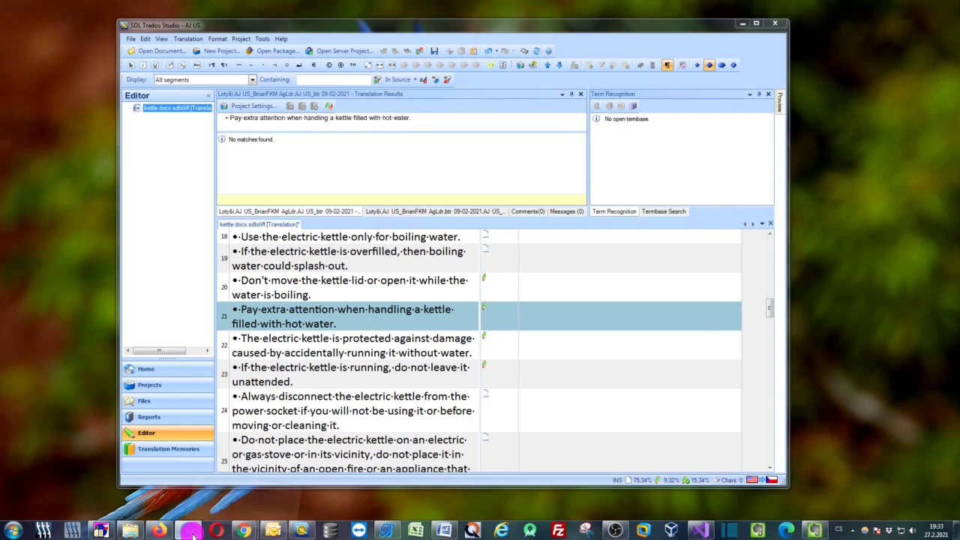
{"action": "left_click_drag", "start_coordinate": [421, 34], "coordinate": [343, 25]}
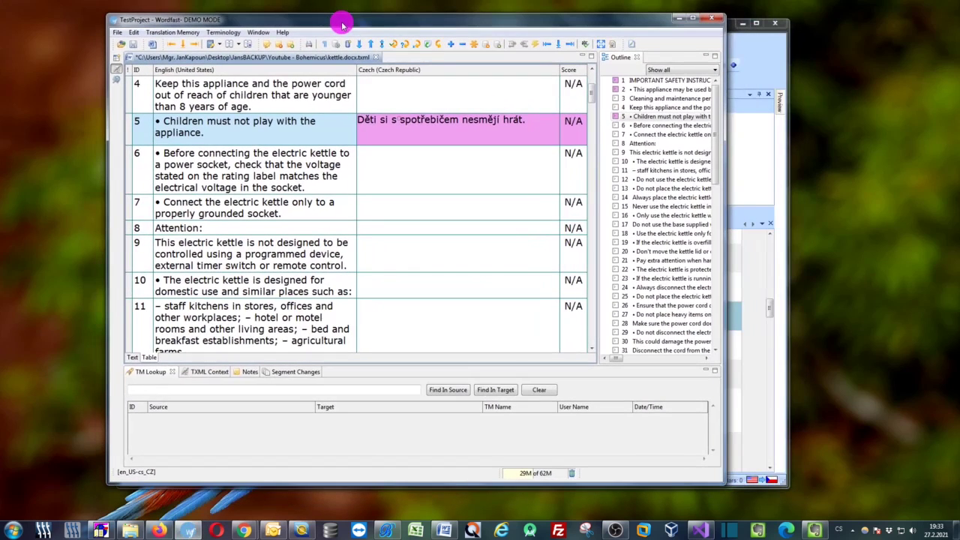
{"action": "left_click", "coordinate": [677, 17]}
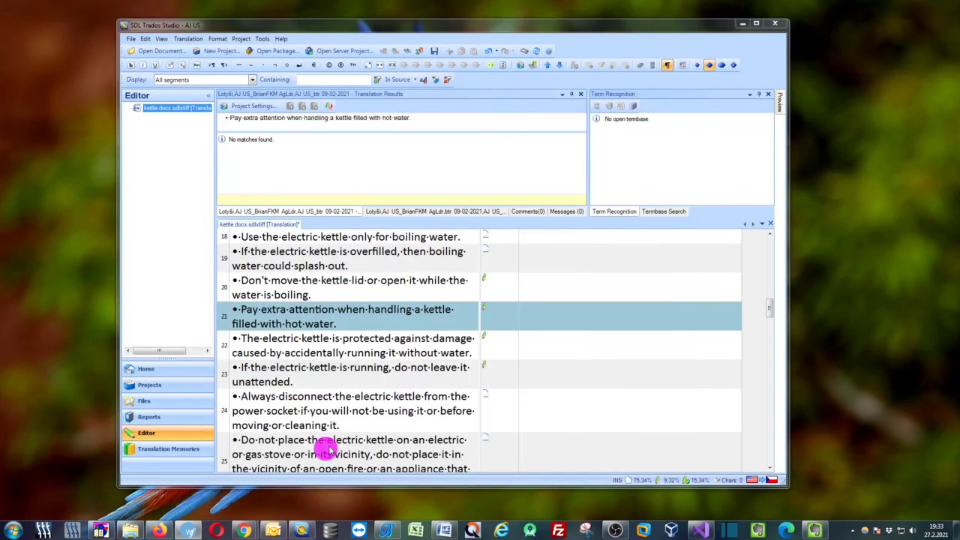
{"action": "mouse_move", "coordinate": [161, 531]}
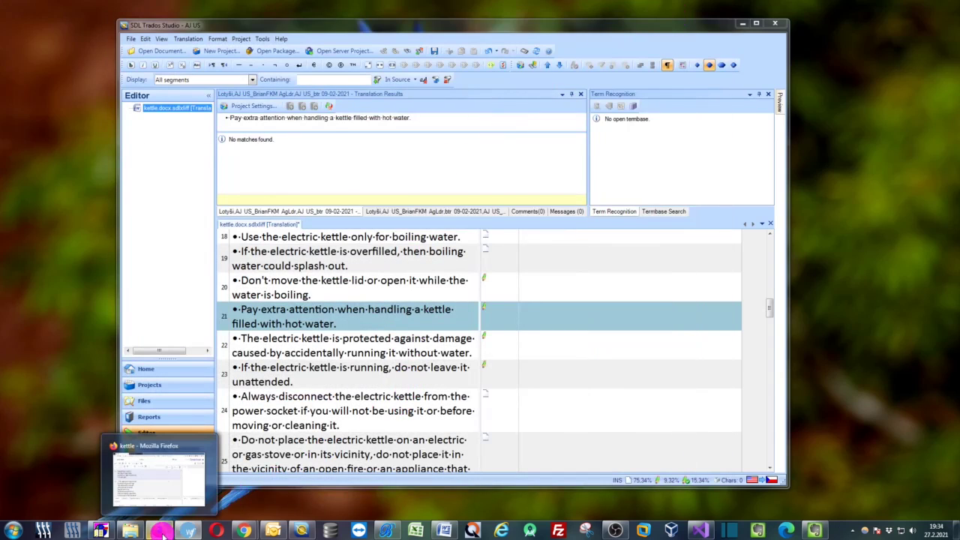
{"action": "left_click", "coordinate": [178, 473]}
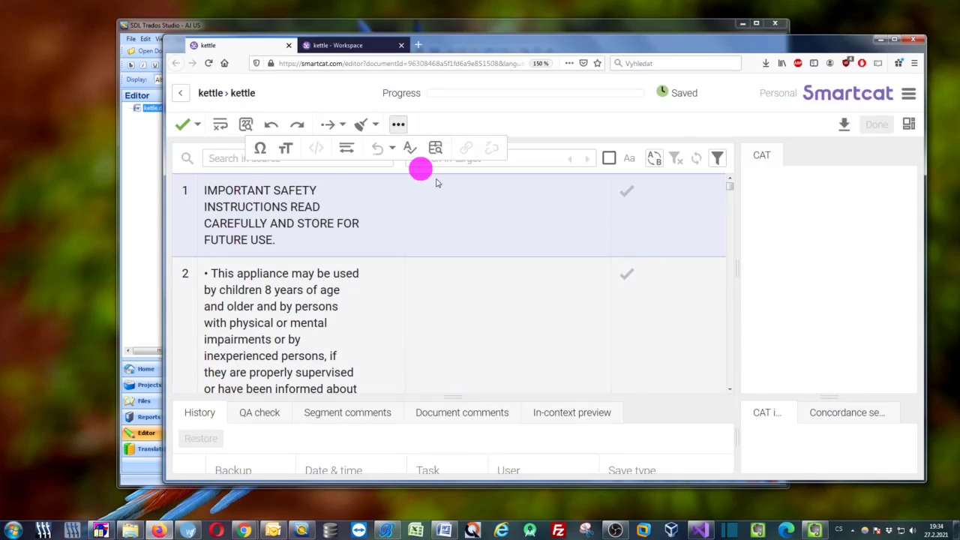
{"action": "left_click_drag", "start_coordinate": [472, 45], "coordinate": [422, 48]}
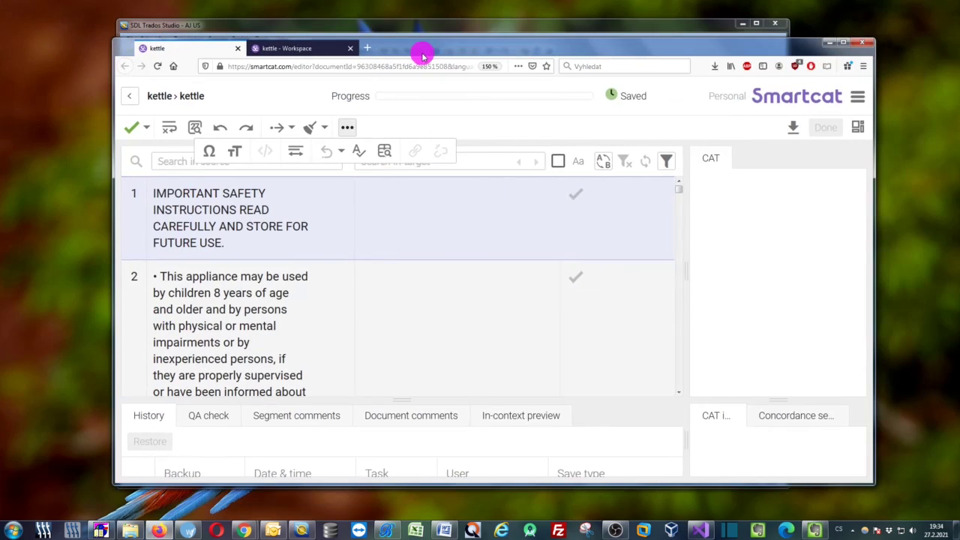
{"action": "left_click", "coordinate": [832, 44]}
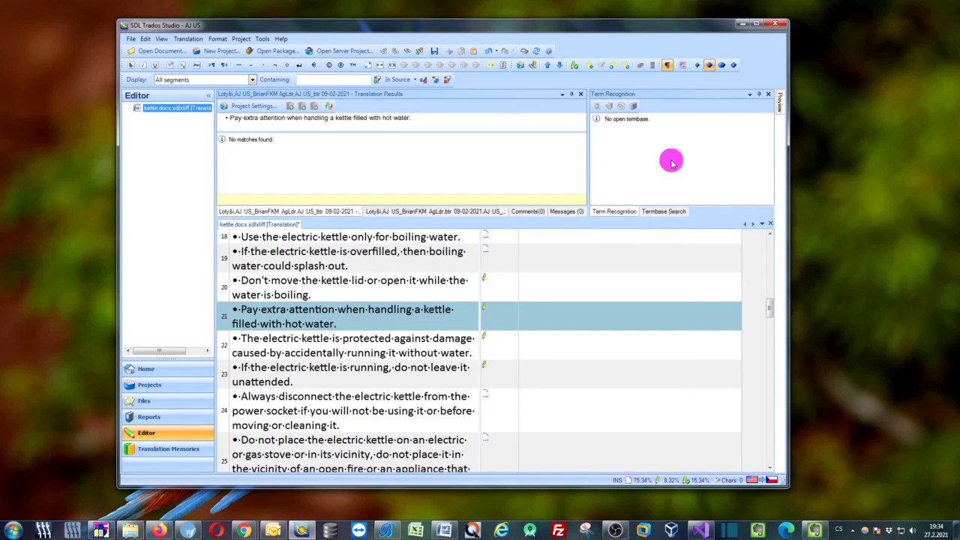
{"action": "left_click", "coordinate": [445, 530]}
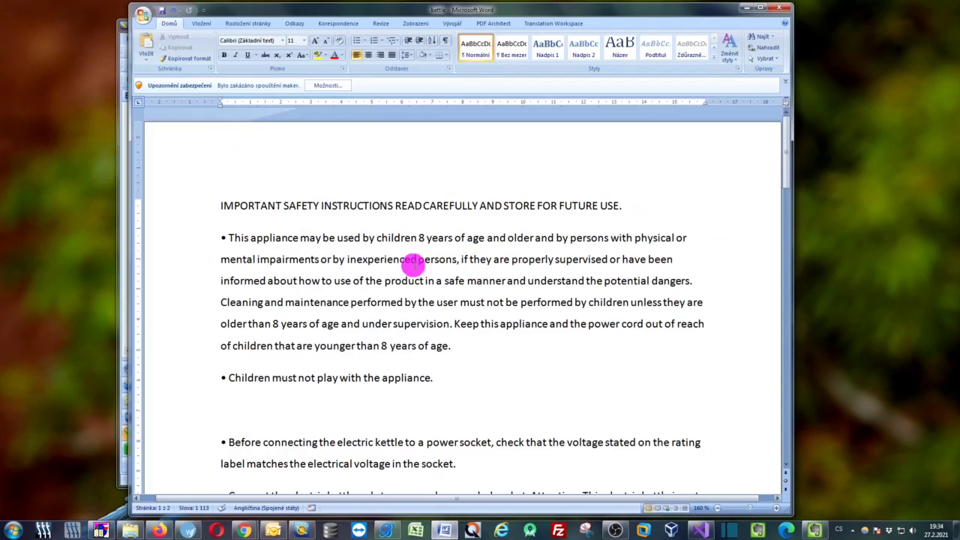
{"action": "left_click_drag", "start_coordinate": [368, 8], "coordinate": [353, 20]}
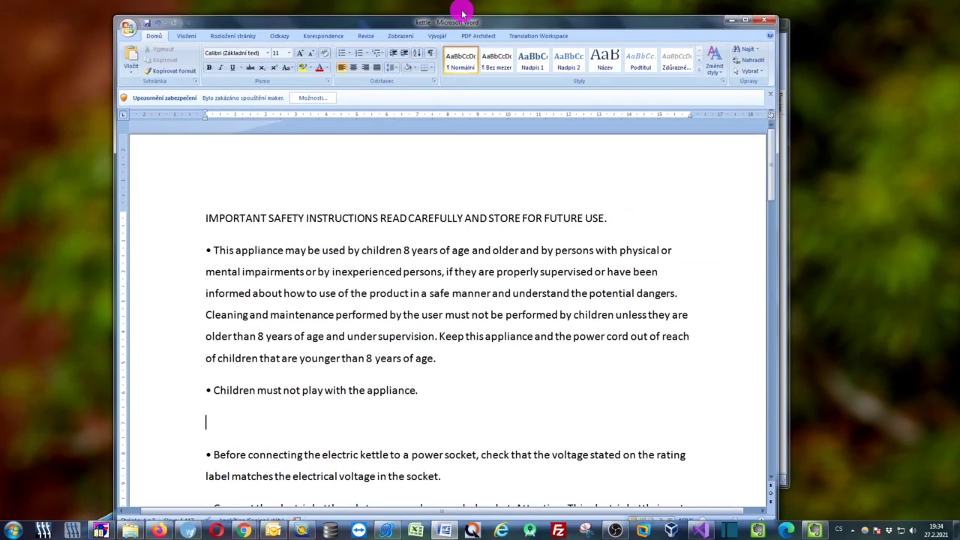
{"action": "left_click", "coordinate": [731, 20]}
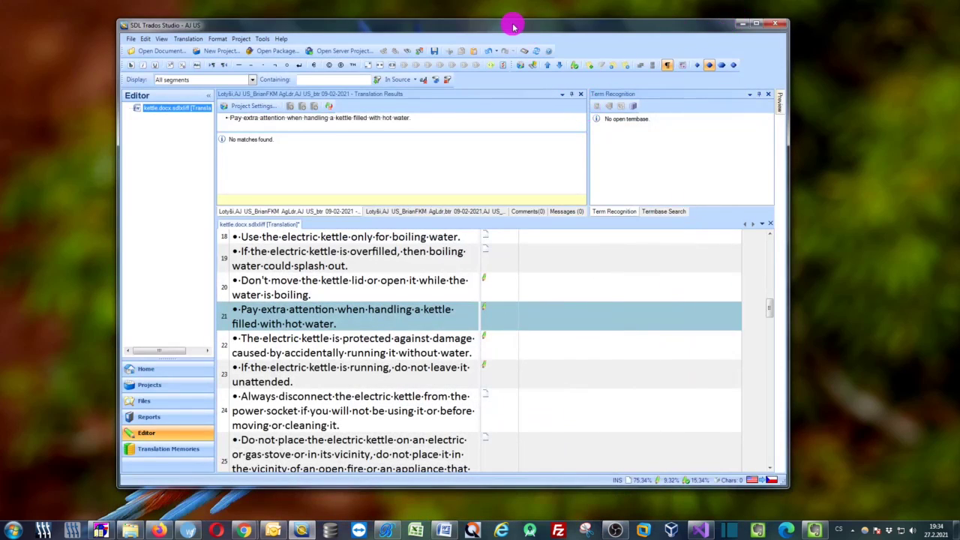
{"action": "left_click_drag", "start_coordinate": [515, 22], "coordinate": [527, 30]}
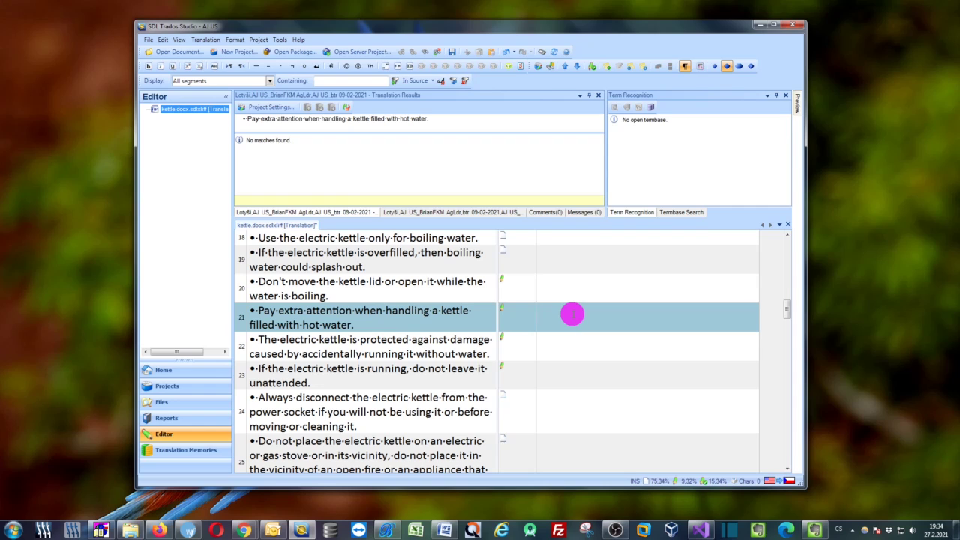
Machine-translate Trados segments 21 and 22 into Czech, confirming segment 21
{"action": "key", "text": "ctrl+Insert"}
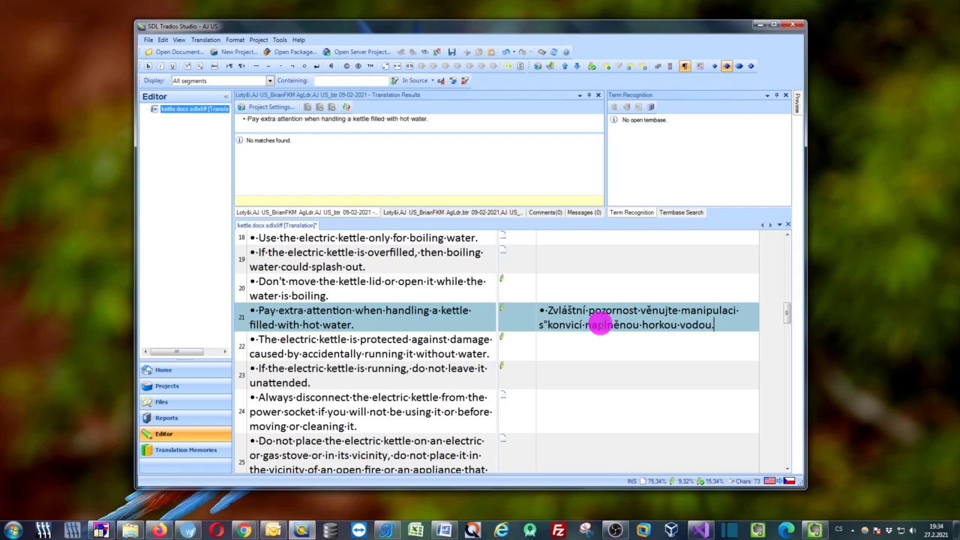
{"action": "key", "text": "ctrl+Return"}
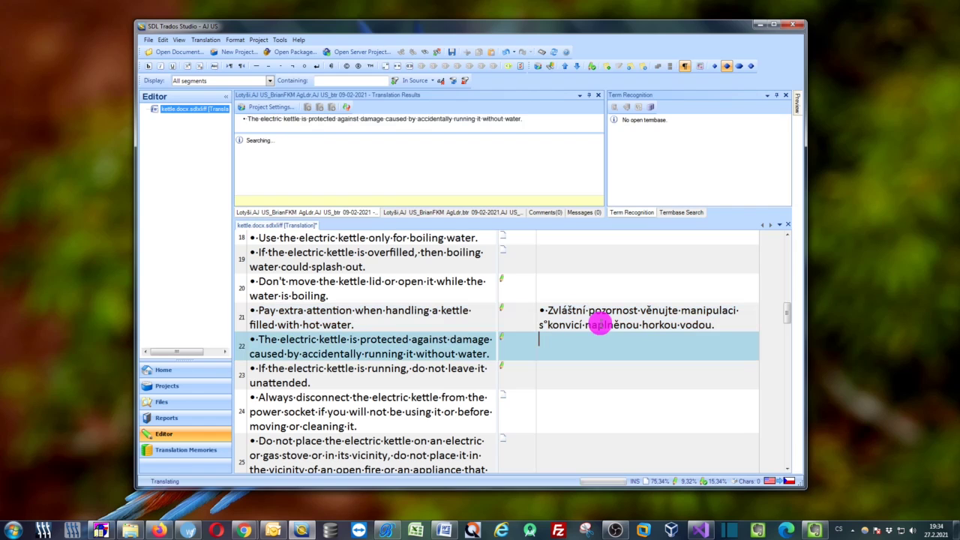
{"action": "key", "text": "ctrl+Insert"}
{"action": "key", "text": "ctrl+a"}
{"action": "key", "text": "ctrl+v"}
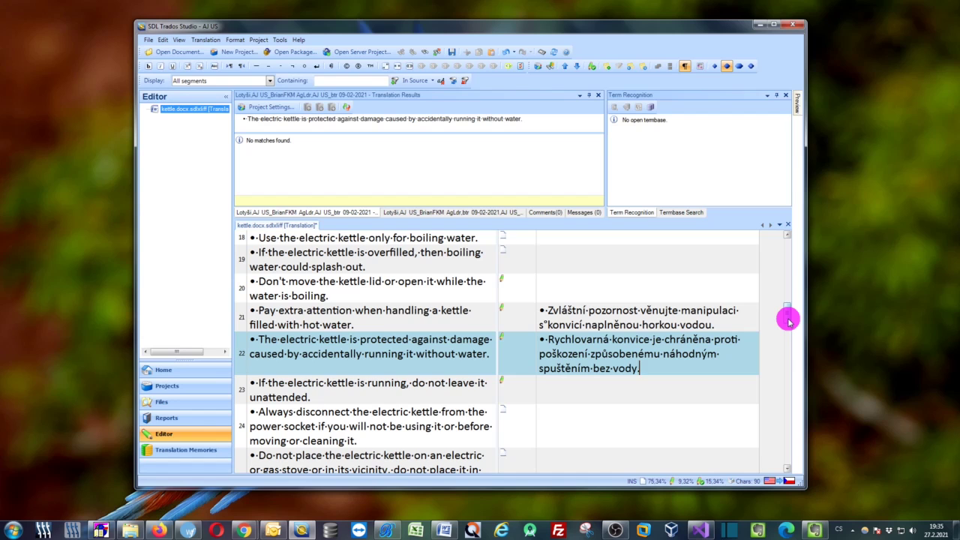
Confirm segment 22's Czech translation and place the cursor in segment 23's empty target
{"action": "left_click_drag", "start_coordinate": [789, 320], "coordinate": [786, 291]}
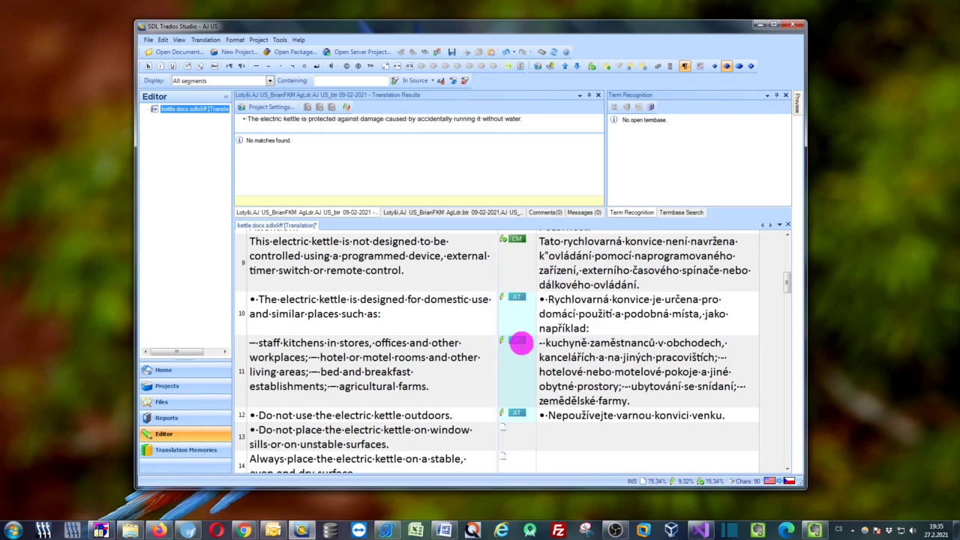
{"action": "mouse_move", "coordinate": [518, 342]}
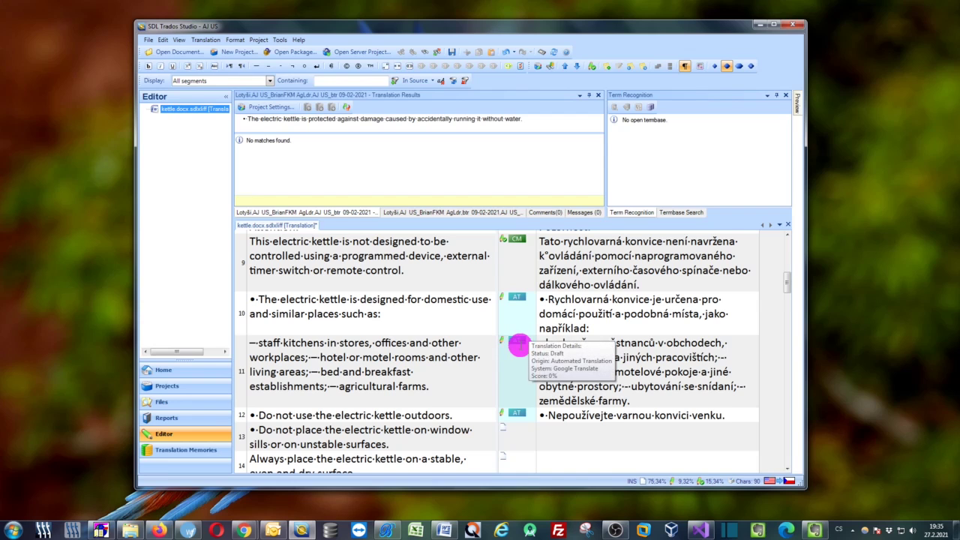
{"action": "scroll", "coordinate": [517, 342], "scroll_direction": "down", "scroll_amount": 8}
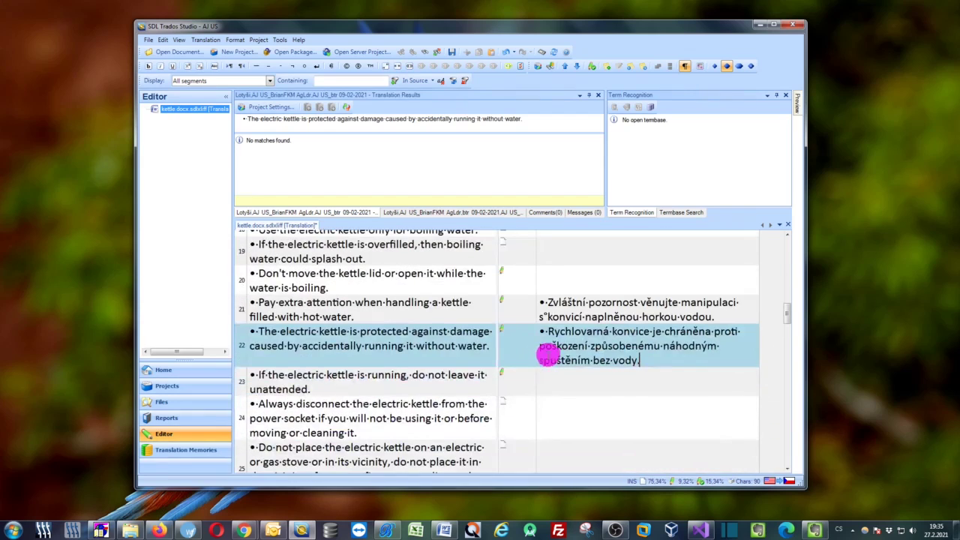
{"action": "key", "text": "ctrl+Return"}
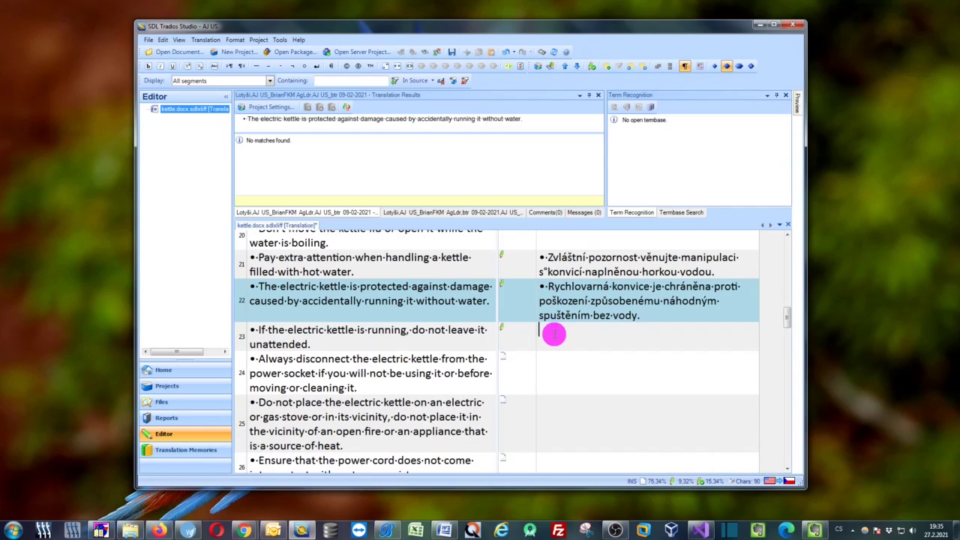
{"action": "left_click", "coordinate": [553, 335]}
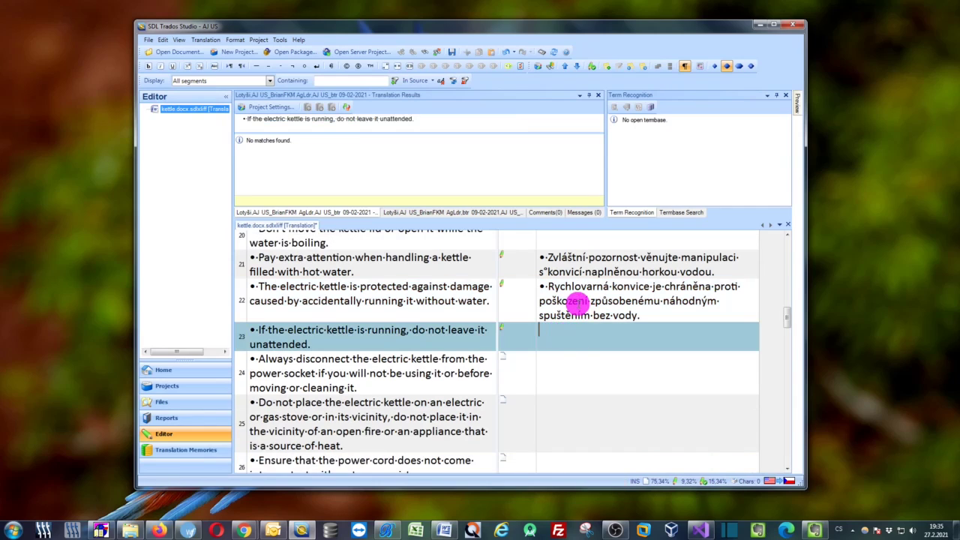
In Wordfast, copy segment 6's source to target and translate it into Czech
{"action": "left_click", "coordinate": [188, 530]}
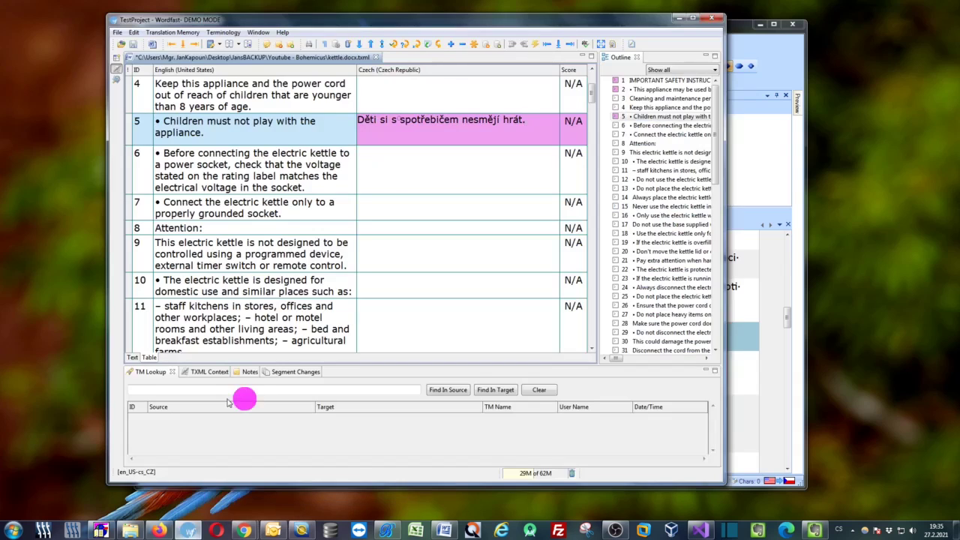
{"action": "left_click_drag", "start_coordinate": [408, 15], "coordinate": [376, 30]}
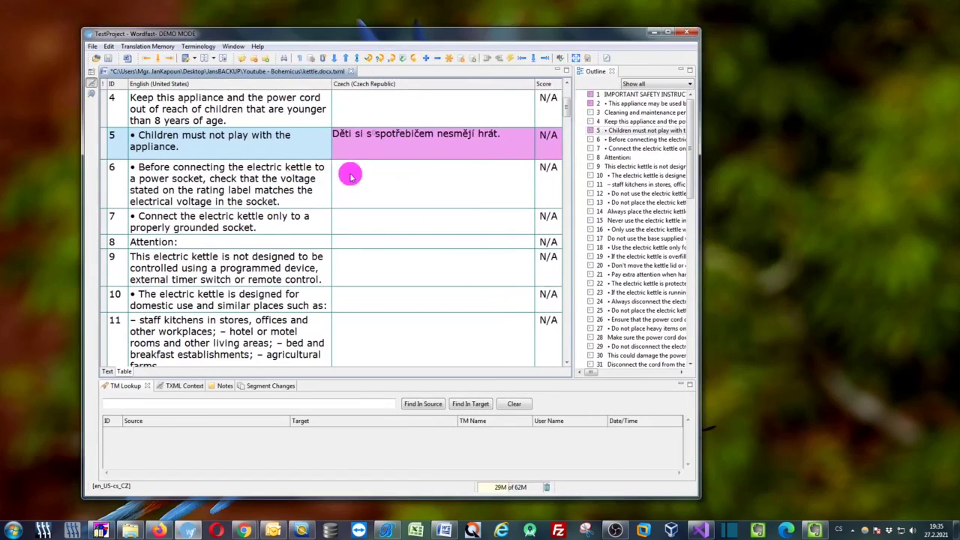
{"action": "left_click", "coordinate": [381, 184]}
{"action": "key", "text": "ctrl+alt"}
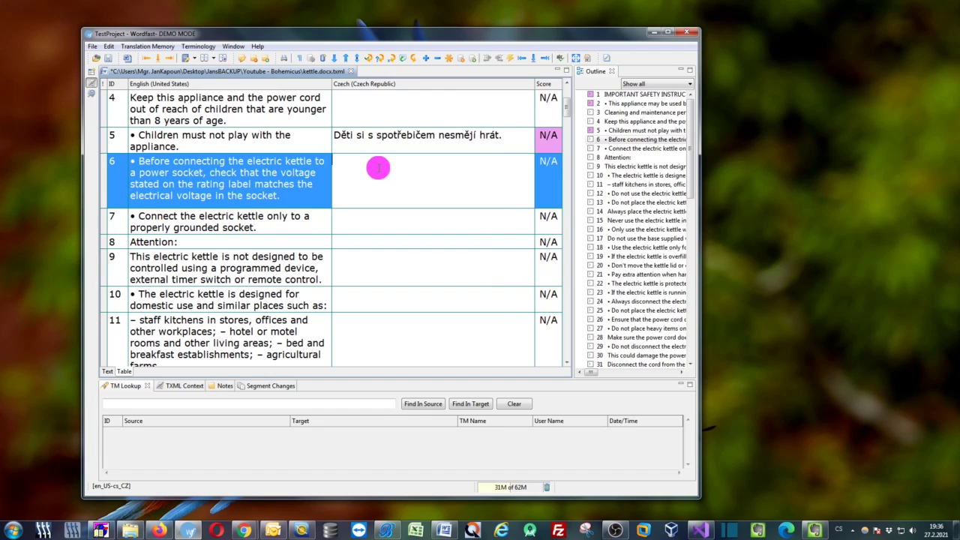
{"action": "key", "text": "ctrl+alt+Insert"}
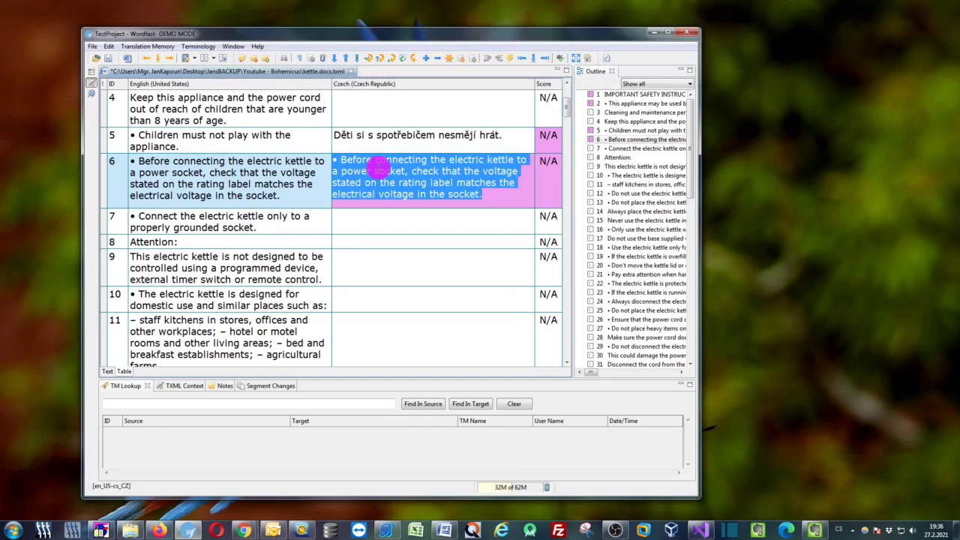
{"action": "key", "text": "ctrl+v"}
Translate Wordfast segment 7 into Czech, then bring the Smartcat browser editor forward
{"action": "left_click", "coordinate": [358, 218]}
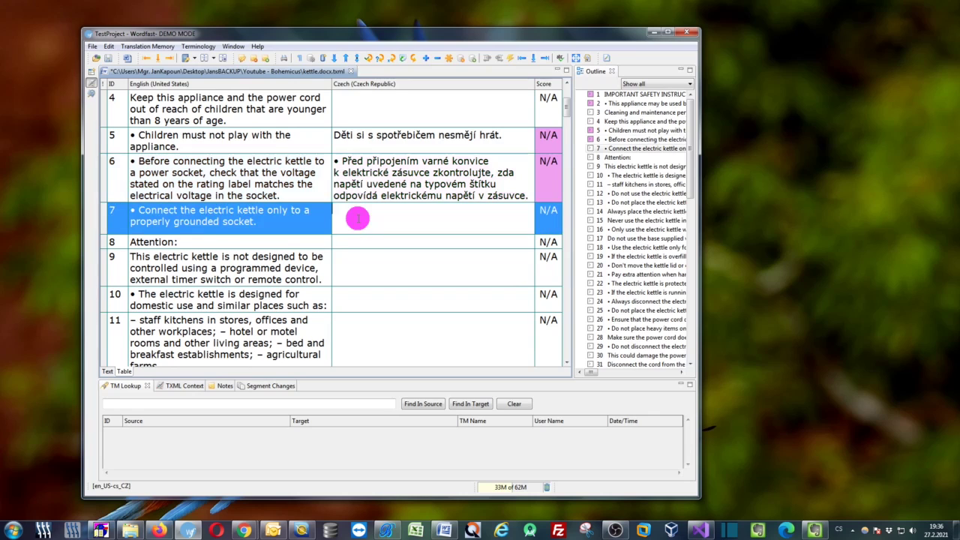
{"action": "key", "text": "ctrl+alt+Insert"}
{"action": "key", "text": "ctrl+v"}
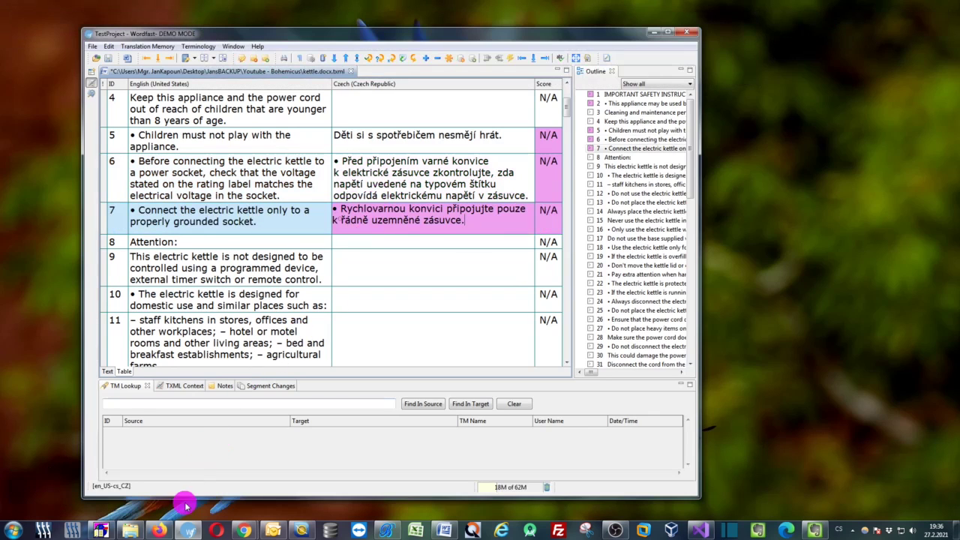
{"action": "left_click", "coordinate": [165, 532]}
{"action": "left_click_drag", "start_coordinate": [448, 52], "coordinate": [435, 49]}
Copy Smartcat segment 1's source to target and replace it with Czech via Ctrl+J
{"action": "left_click", "coordinate": [420, 194]}
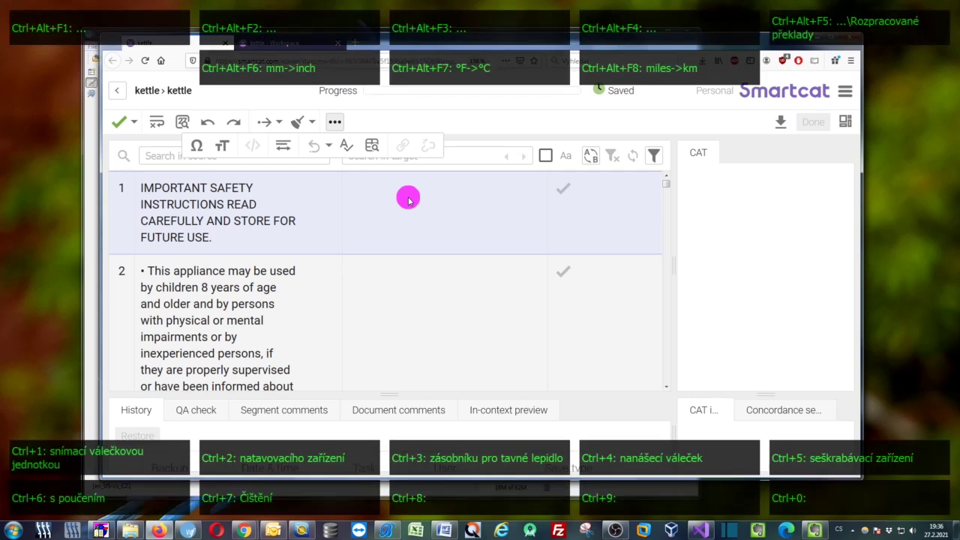
{"action": "key", "text": "ctrl+Insert"}
{"action": "key", "text": "ctrl+a"}
{"action": "key", "text": "ctrl"}
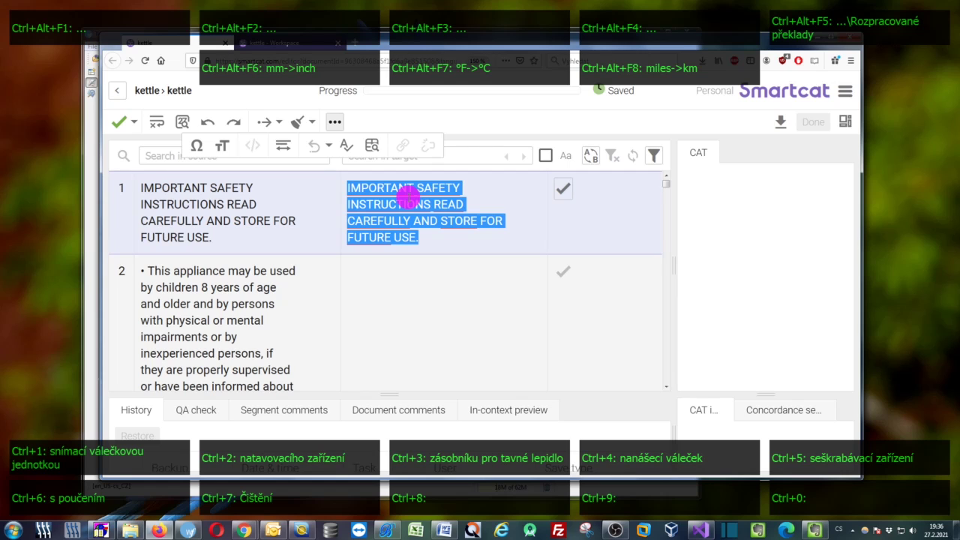
{"action": "key", "text": "ctrl+j"}
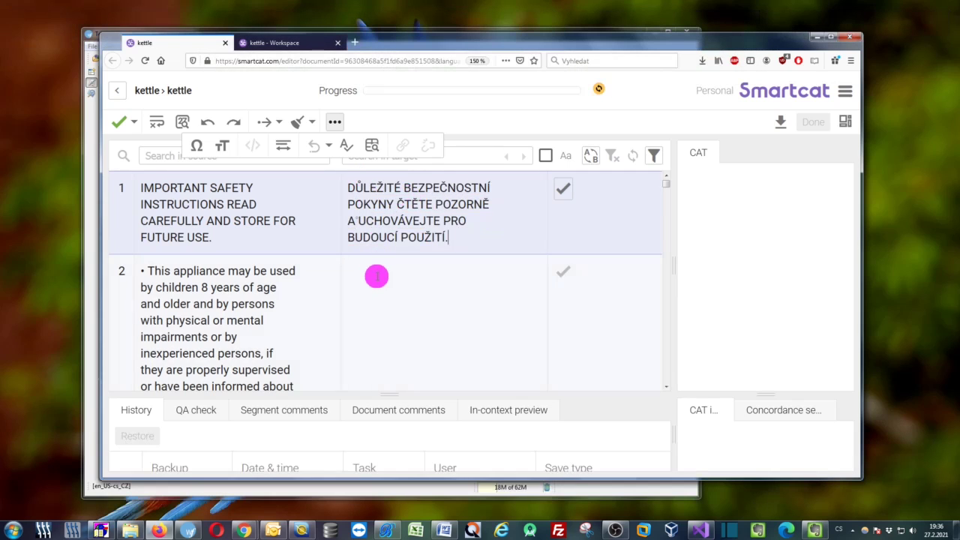
Translate Smartcat segment 2 into Czech the same way, then minimise the browser
{"action": "left_click", "coordinate": [376, 277]}
{"action": "key", "text": "ctrl+Insert"}
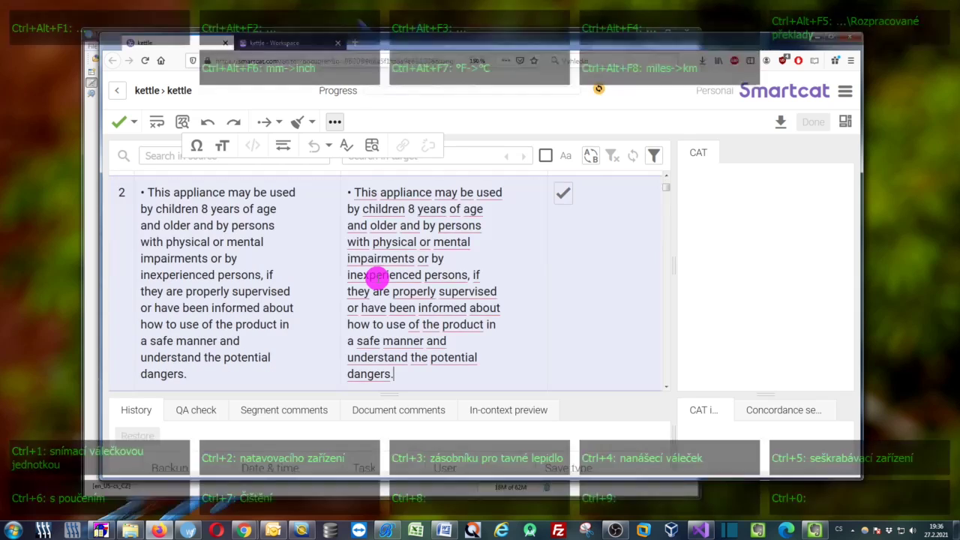
{"action": "key", "text": "ctrl+a"}
{"action": "key", "text": "ctrl+j"}
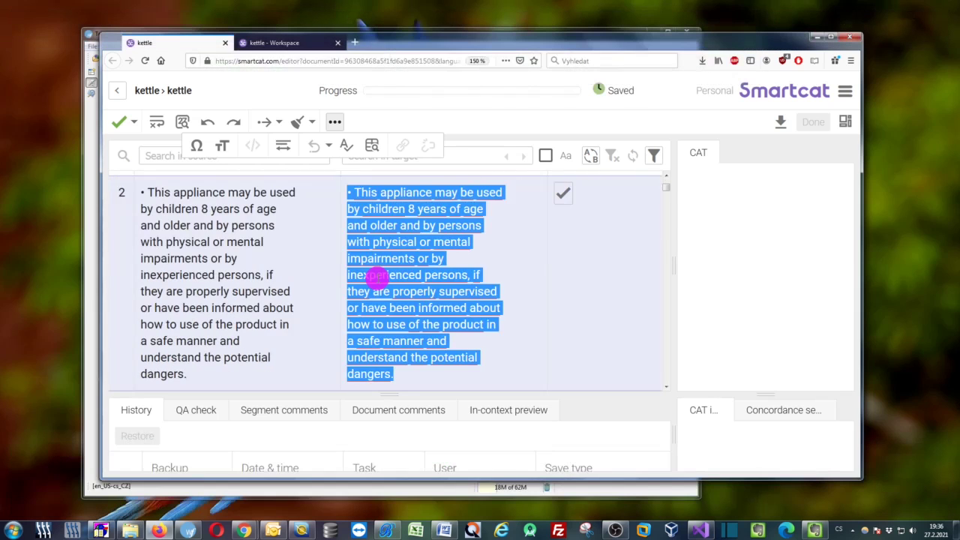
{"action": "left_click", "coordinate": [817, 36]}
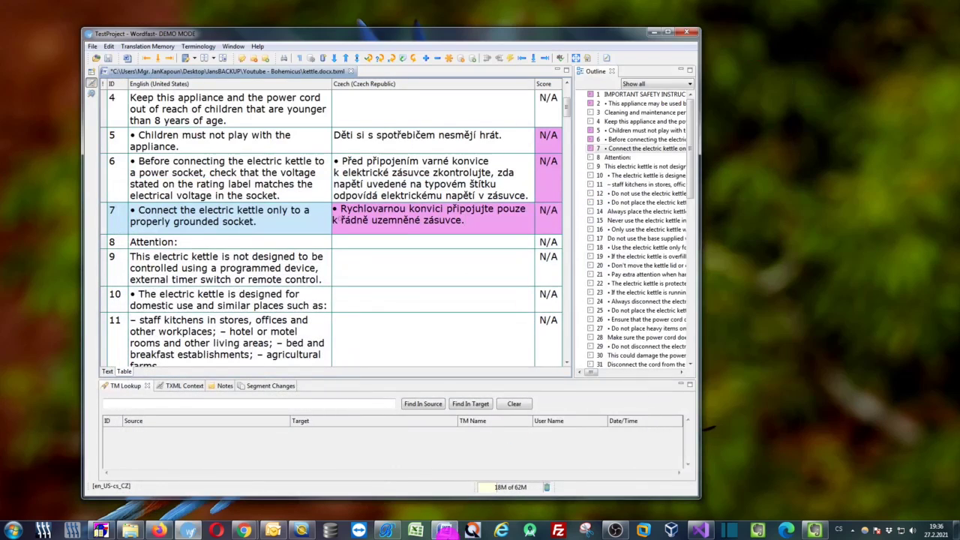
Replace the first line of the Word kettle document with the pasted Czech sentence
{"action": "left_click", "coordinate": [444, 531]}
{"action": "left_click", "coordinate": [347, 219]}
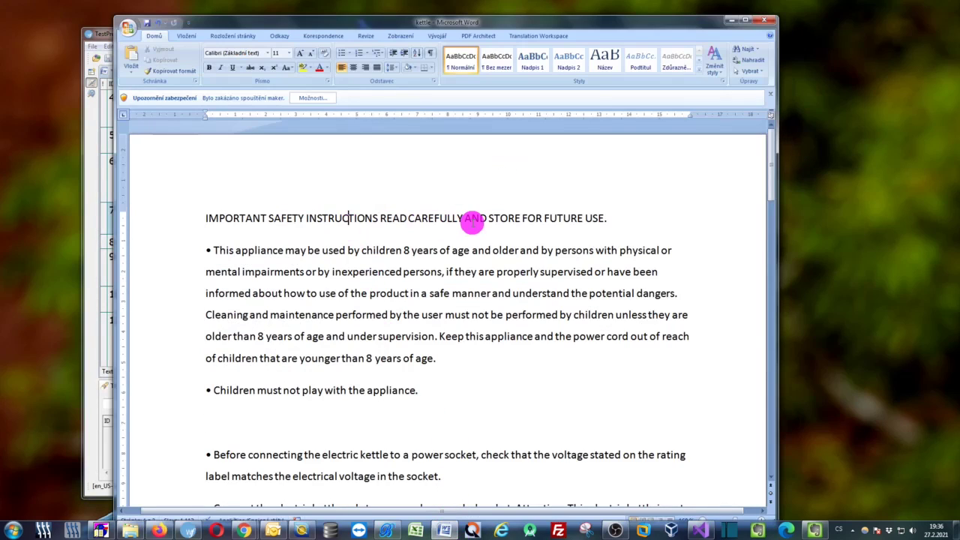
{"action": "triple_click", "coordinate": [473, 219]}
{"action": "key", "text": "shift+Left"}
{"action": "key", "text": "shift+Left"}
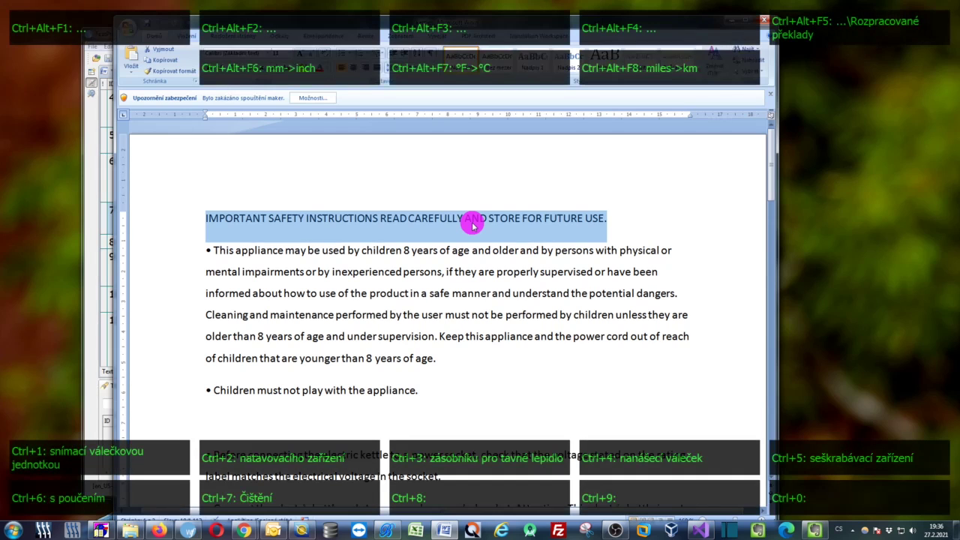
{"action": "key", "text": "ctrl+v"}
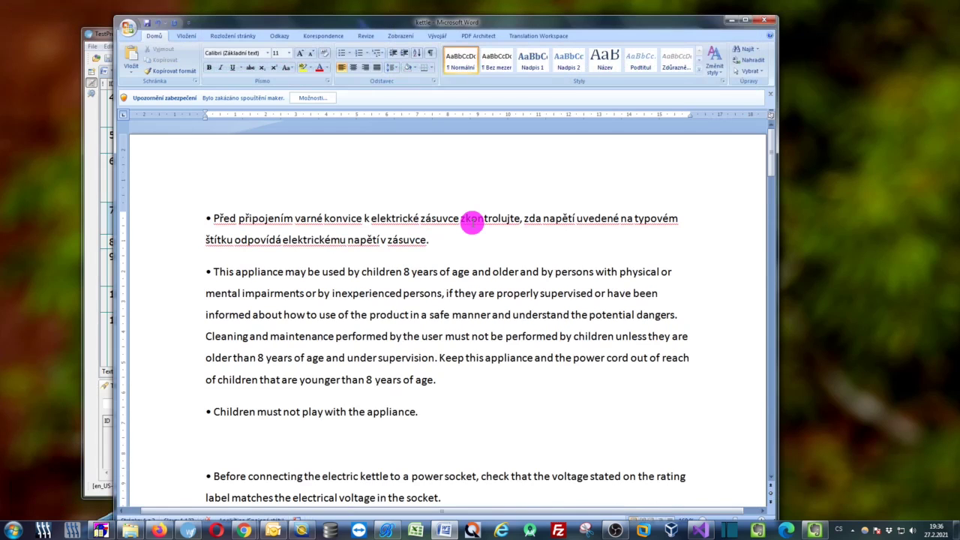
Convert the pasted Czech line to capitals with Ctrl+Shift+U, then minimise Word
{"action": "key", "text": "shift+Up"}
{"action": "key", "text": "shift+Home"}
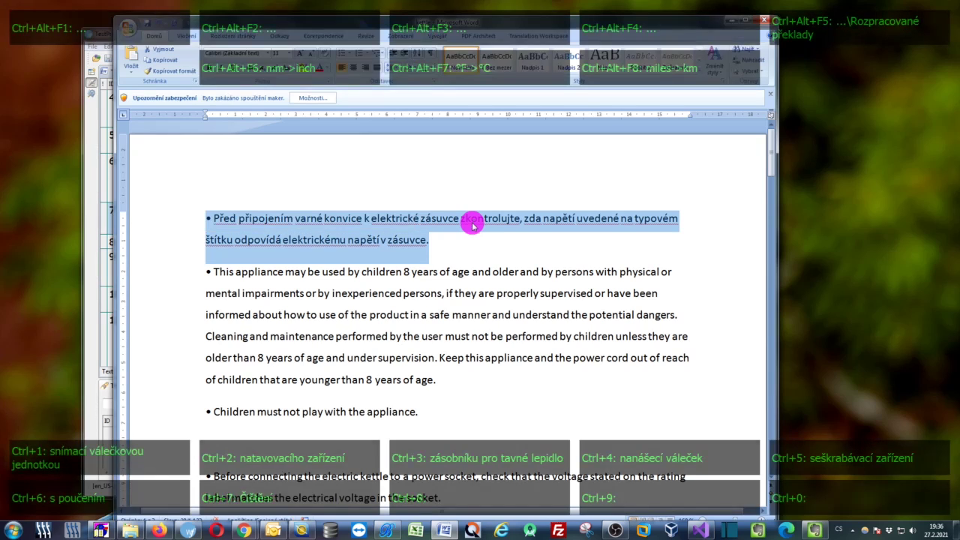
{"action": "key", "text": "ctrl+shift+u"}
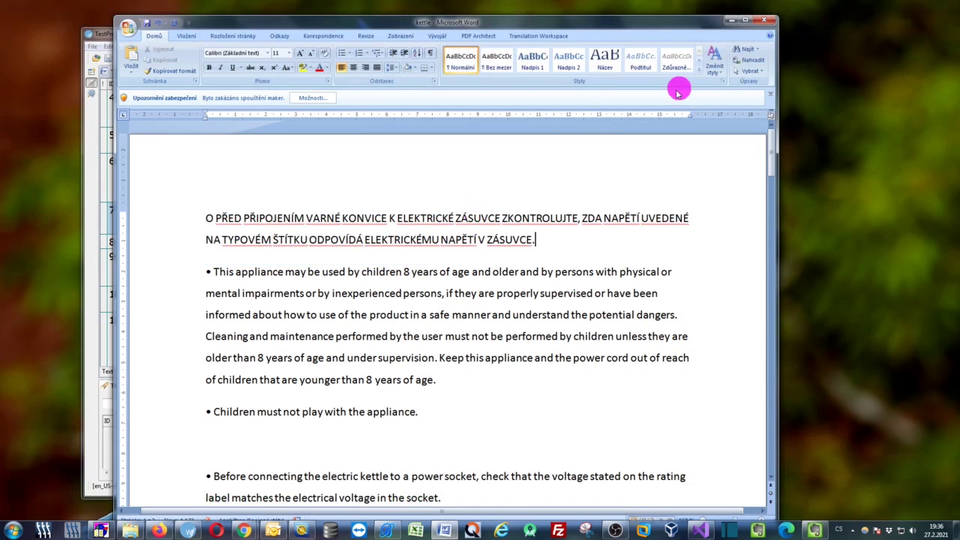
{"action": "left_click", "coordinate": [726, 23]}
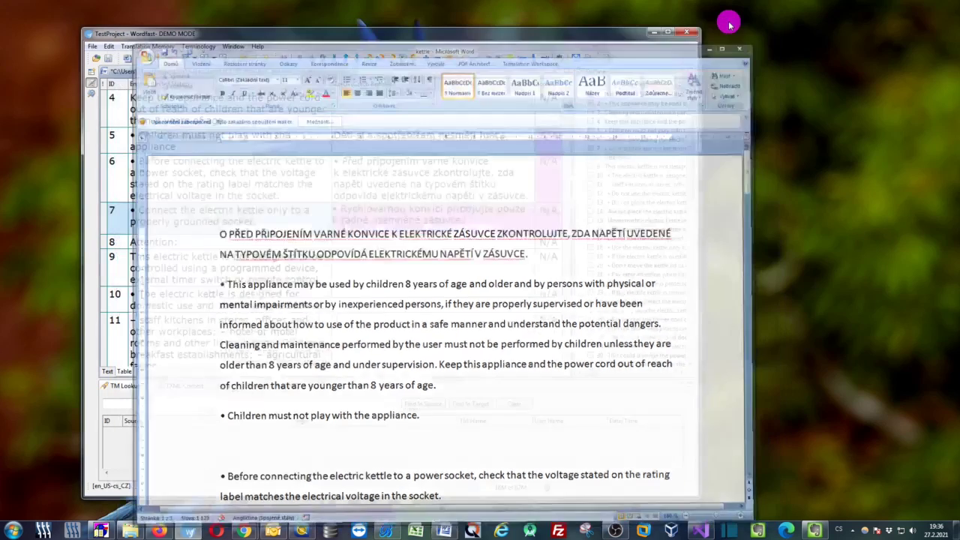
Minimise Wordfast and bring SDL Trados Studio back to the front
{"action": "left_click", "coordinate": [650, 34]}
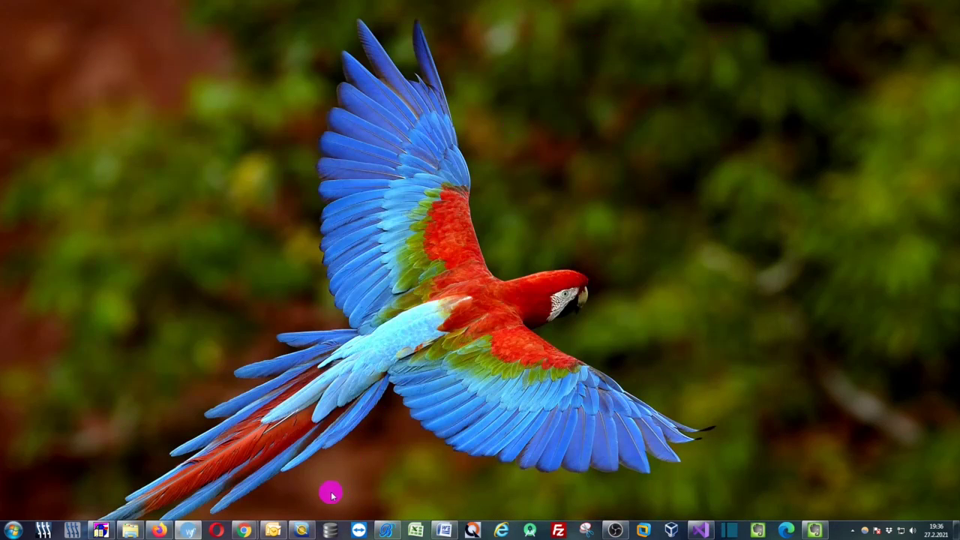
{"action": "left_click", "coordinate": [301, 530]}
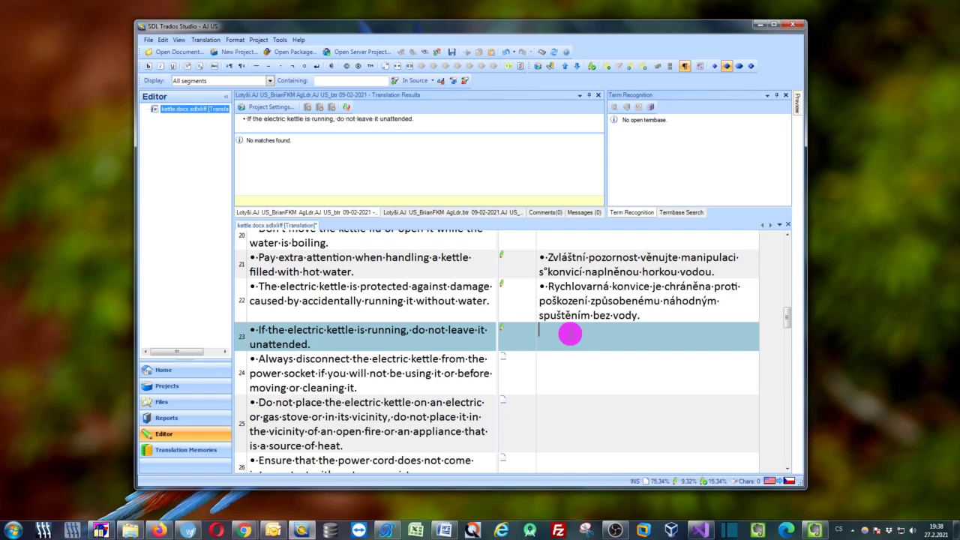
Translate segment 23 into Czech, lowercasing 'nenechávejte' and adding a comma after 'spuštěná'
{"action": "key", "text": "ctrl"}
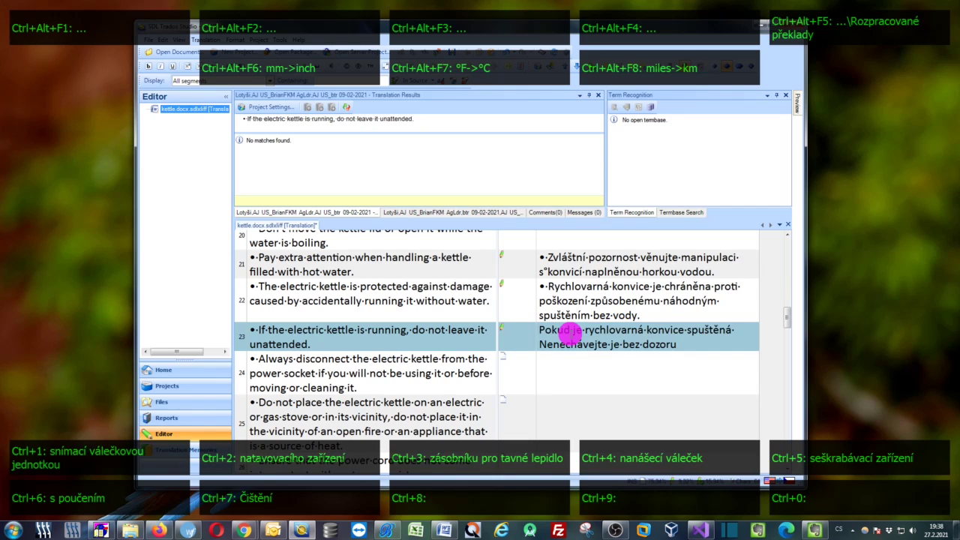
{"action": "key", "text": "Home"}
{"action": "key", "text": "Delete"}
{"action": "type", "text": "n"}
{"action": "key", "text": "Up"}
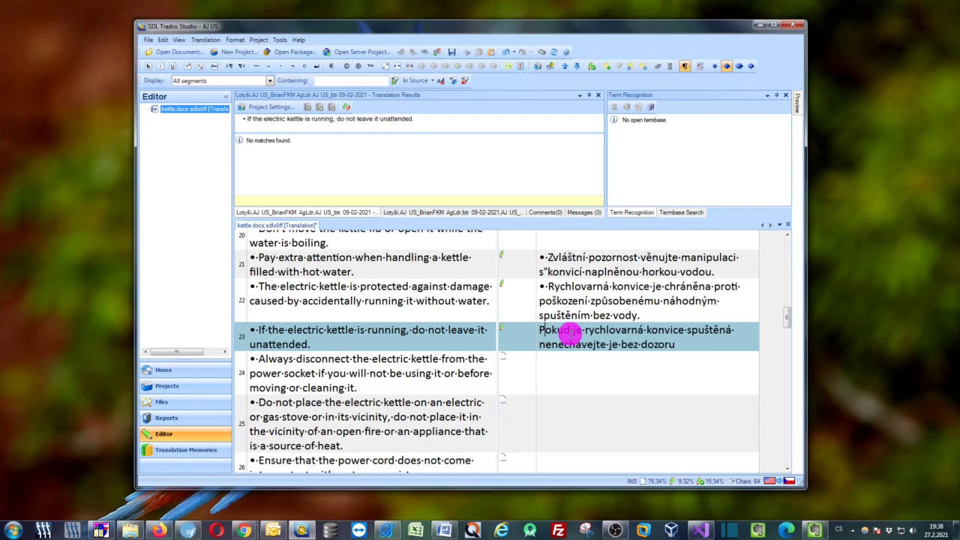
{"action": "type", "text": ","}
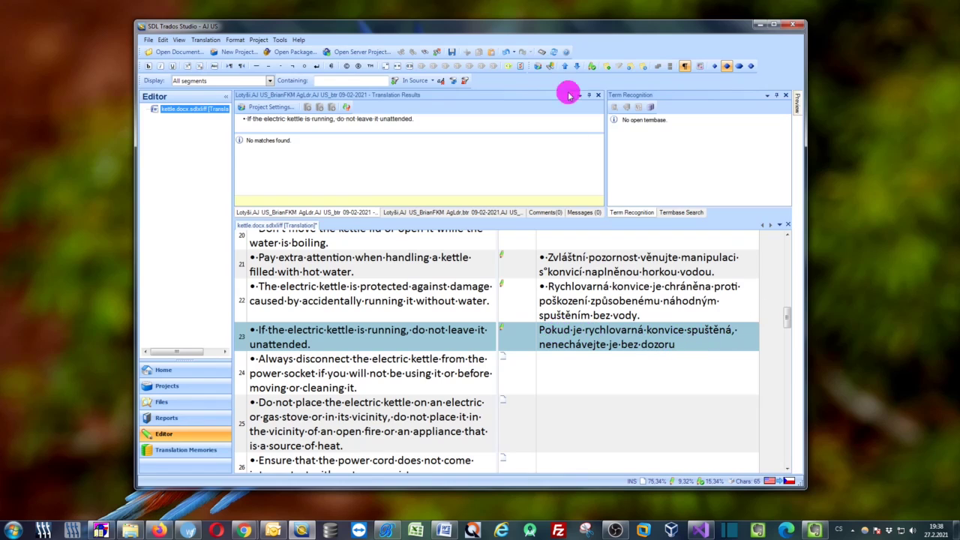
{"action": "left_click_drag", "start_coordinate": [554, 30], "coordinate": [537, 30]}
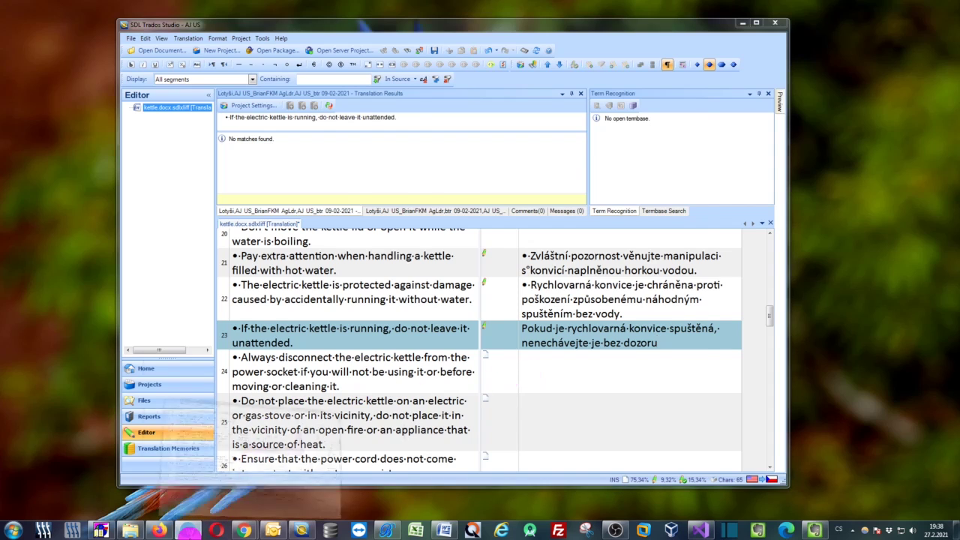
{"action": "left_click", "coordinate": [188, 530]}
Insert the Czech translation about domestic kettle use into Wordfast segment 10
{"action": "left_click", "coordinate": [342, 242]}
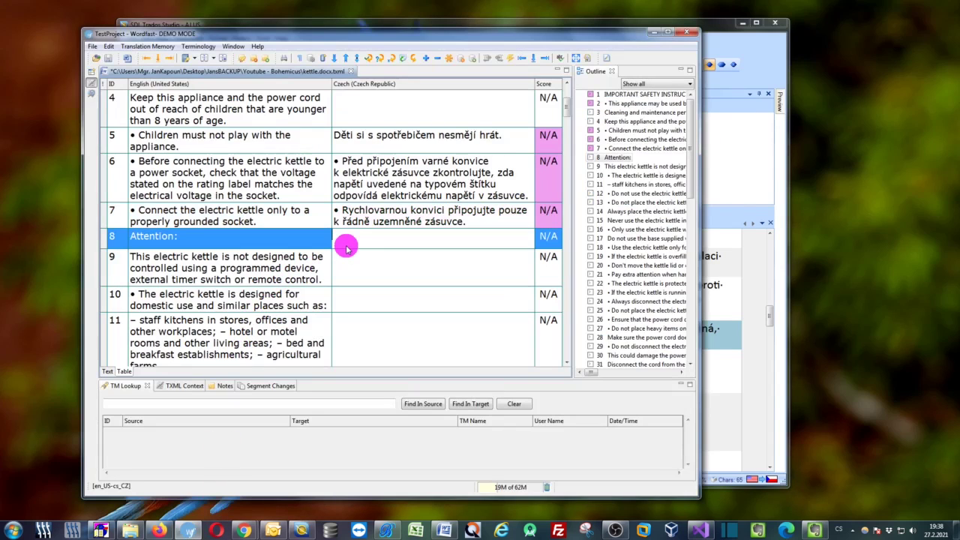
{"action": "left_click", "coordinate": [347, 259]}
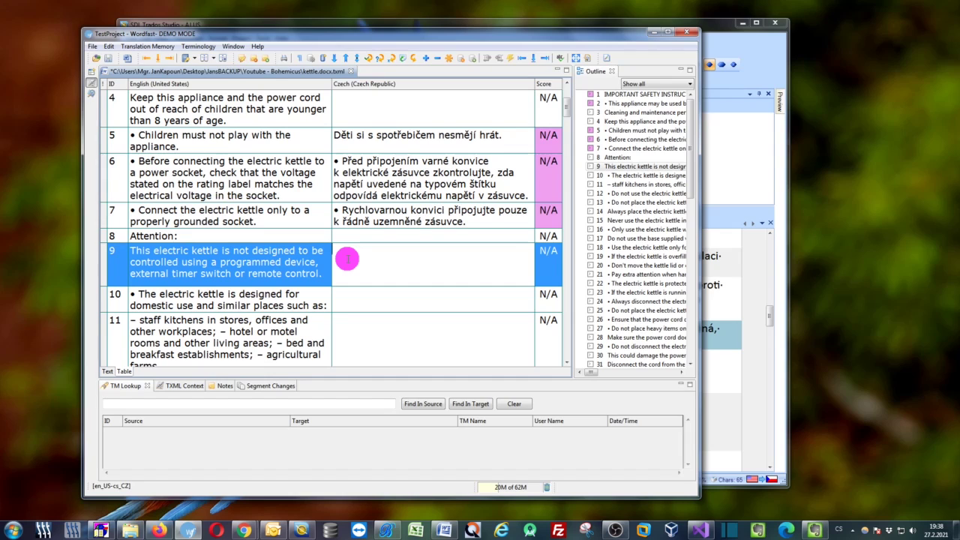
{"action": "left_click", "coordinate": [366, 300]}
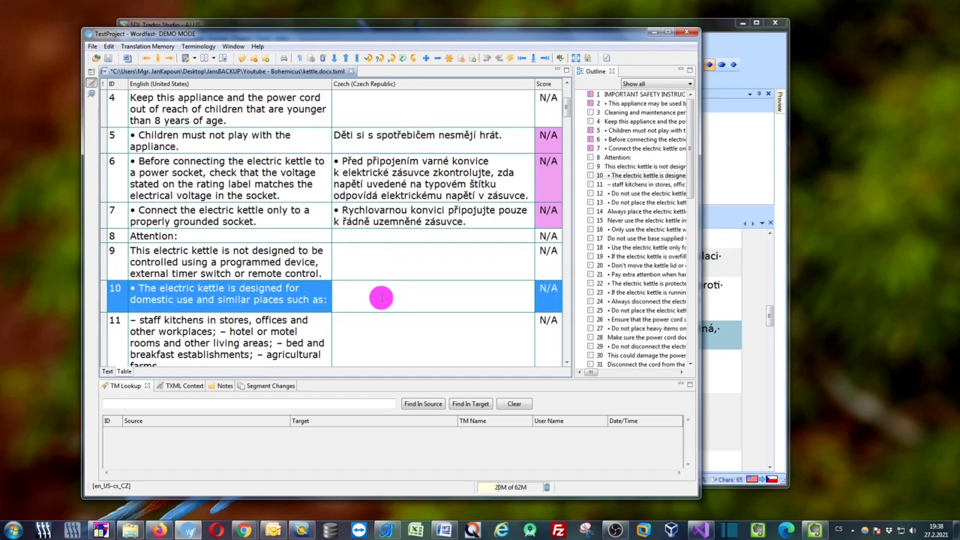
{"action": "scroll", "coordinate": [368, 270], "scroll_direction": "down", "scroll_amount": 1}
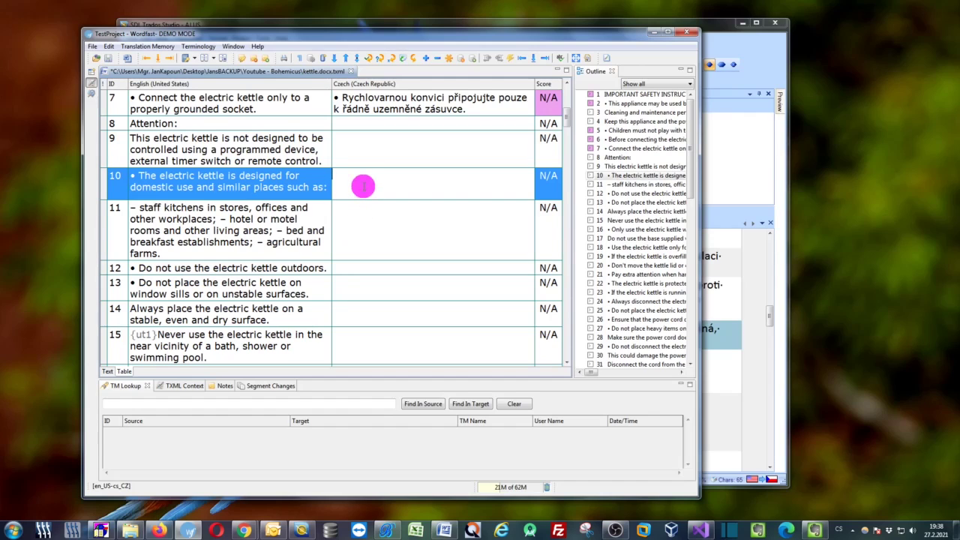
{"action": "key", "text": "ctrl"}
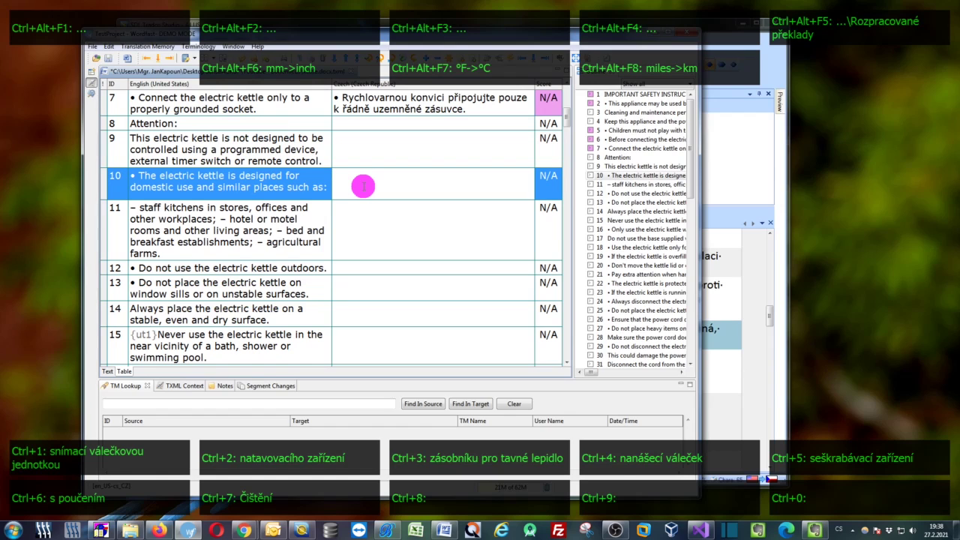
{"action": "type", "text": "Rychlovarná konvice je navržena pro domácí použití a pro použití na podobných místech, např."}
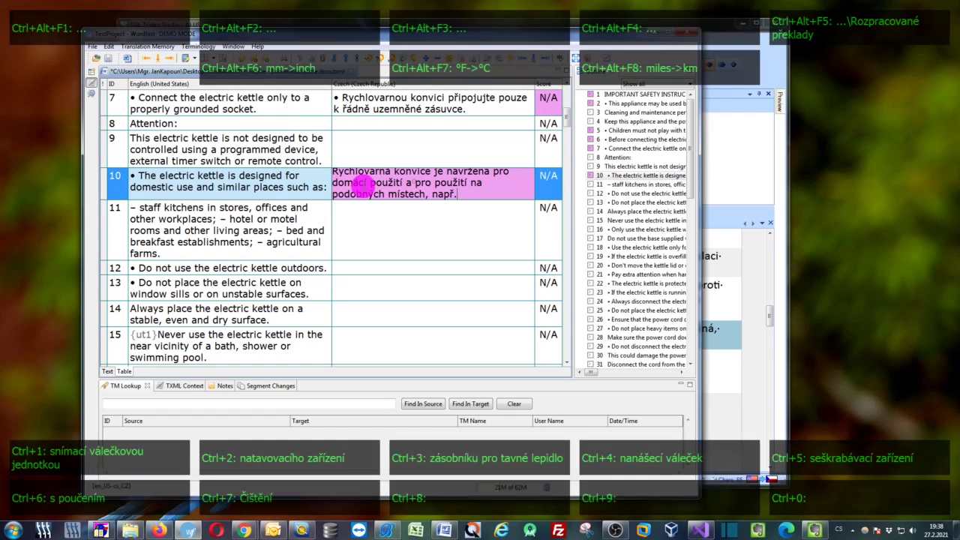
{"action": "left_click", "coordinate": [367, 174]}
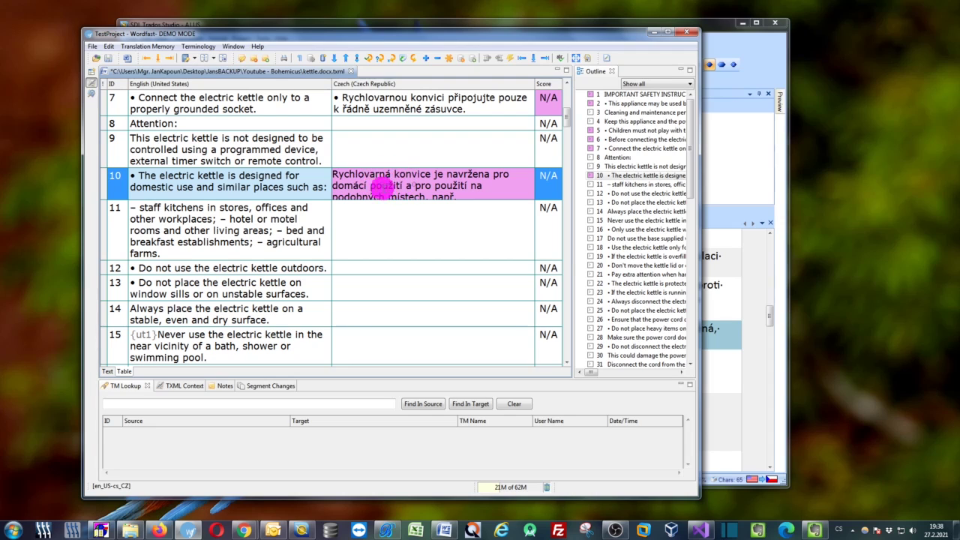
{"action": "left_click_drag", "start_coordinate": [333, 36], "coordinate": [361, 37]}
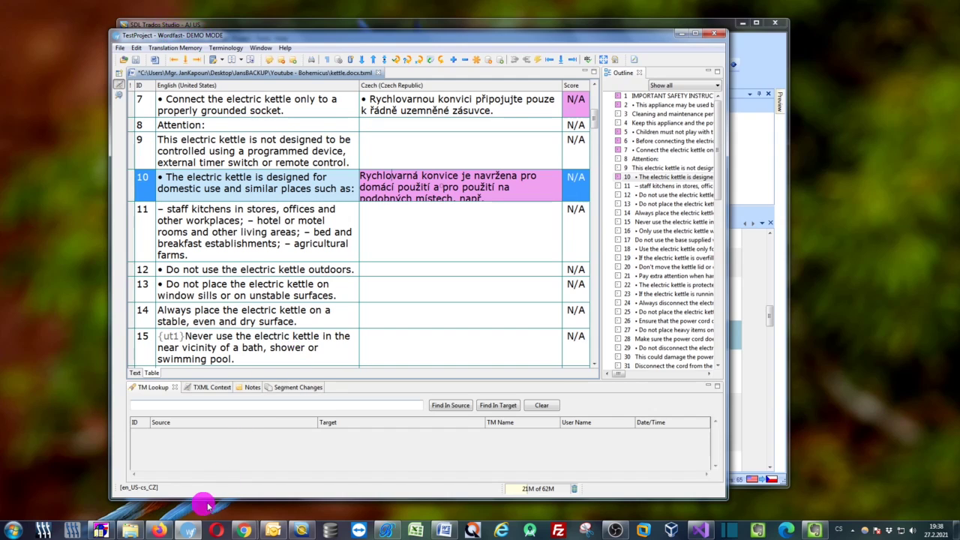
Fill Smartcat segment 16 with 'Naplňte konvici požadované množství vody.' via the Bohemicus hotkey
{"action": "left_click", "coordinate": [160, 530]}
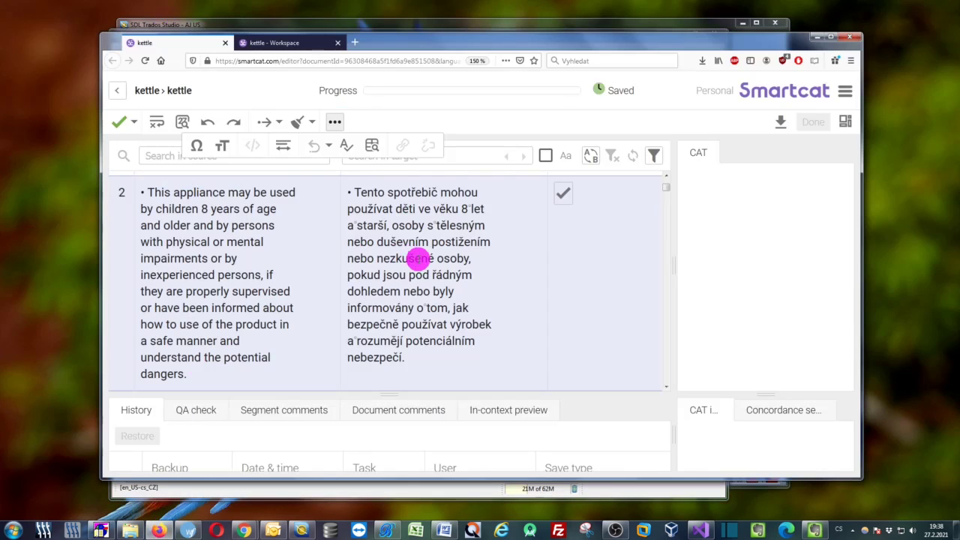
{"action": "scroll", "coordinate": [418, 260], "scroll_direction": "down", "scroll_amount": 5}
{"action": "scroll", "coordinate": [419, 260], "scroll_direction": "up", "scroll_amount": 1}
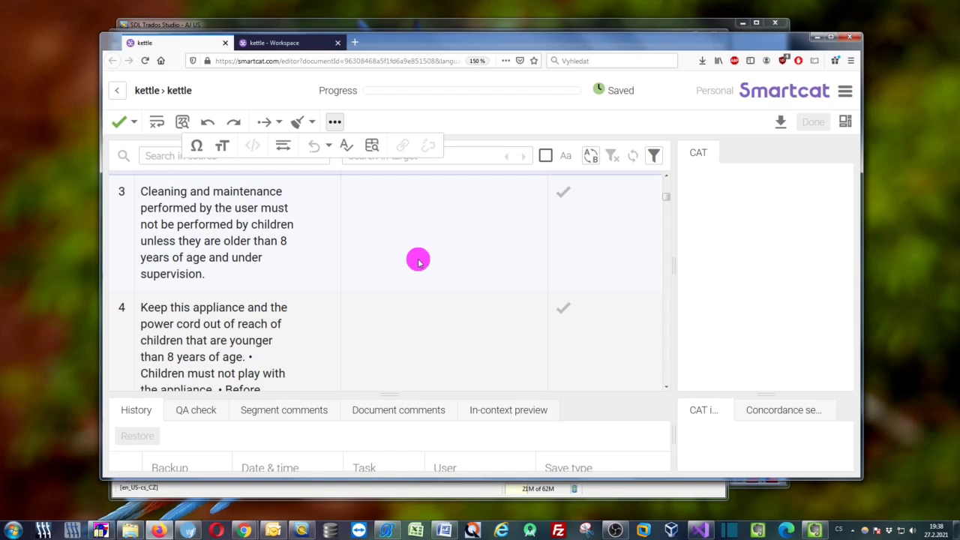
{"action": "scroll", "coordinate": [399, 240], "scroll_direction": "down", "scroll_amount": 10}
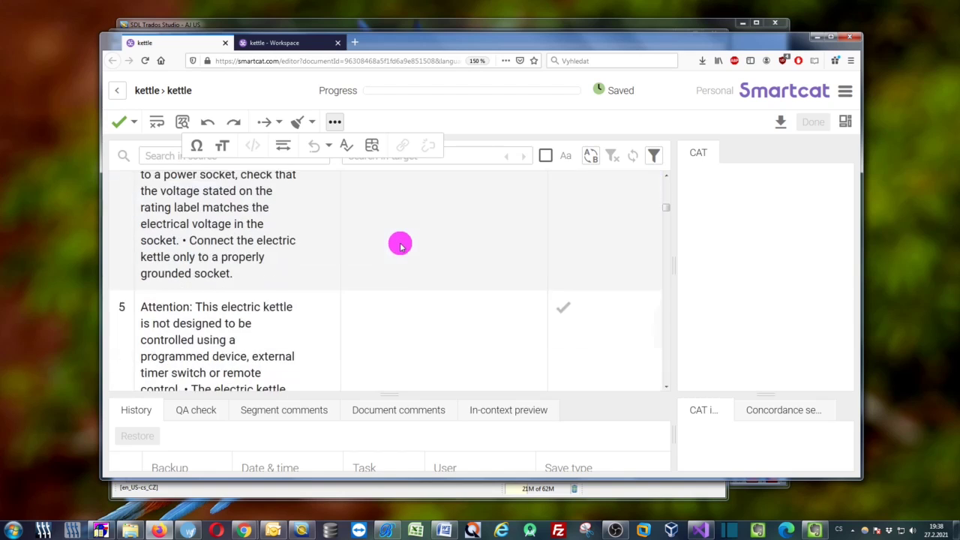
{"action": "scroll", "coordinate": [401, 246], "scroll_direction": "down", "scroll_amount": 15}
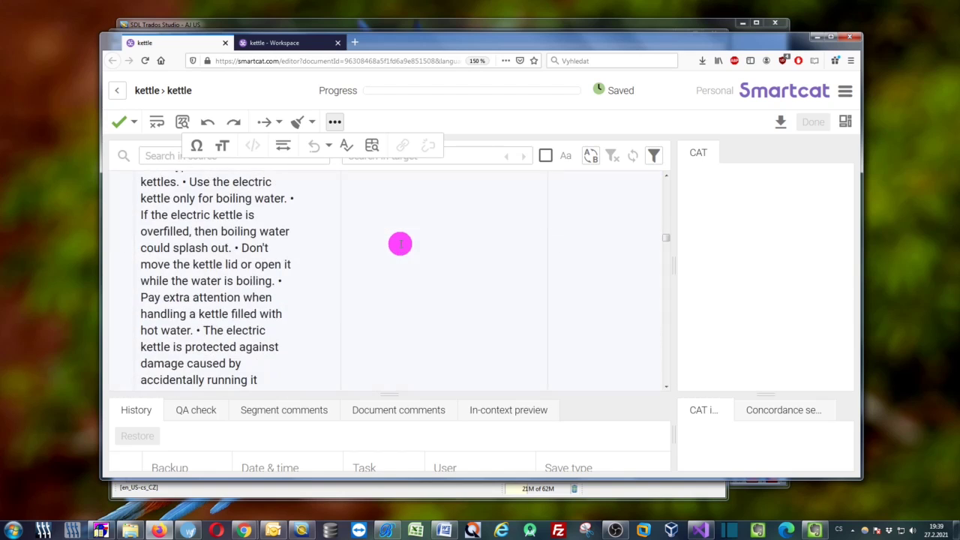
{"action": "scroll", "coordinate": [400, 245], "scroll_direction": "down", "scroll_amount": 10}
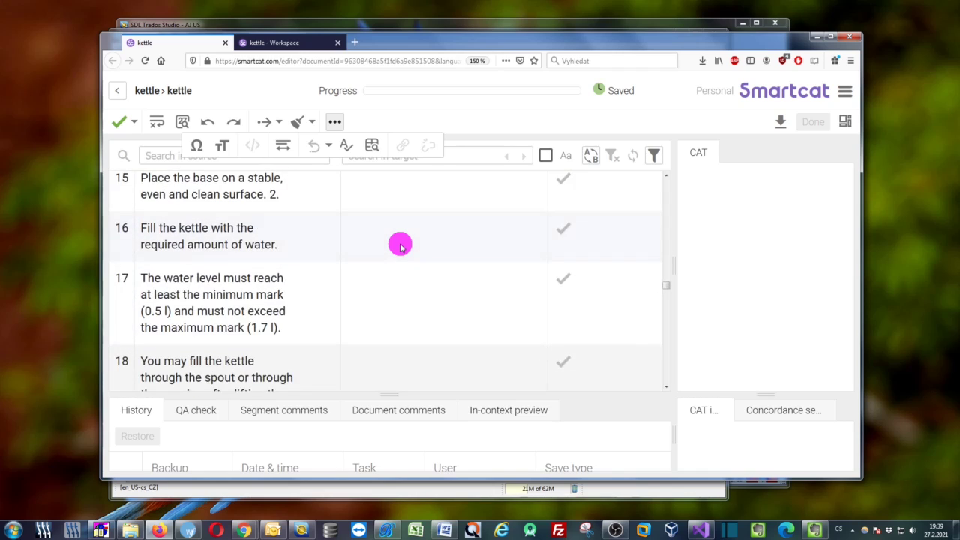
{"action": "left_click", "coordinate": [361, 229]}
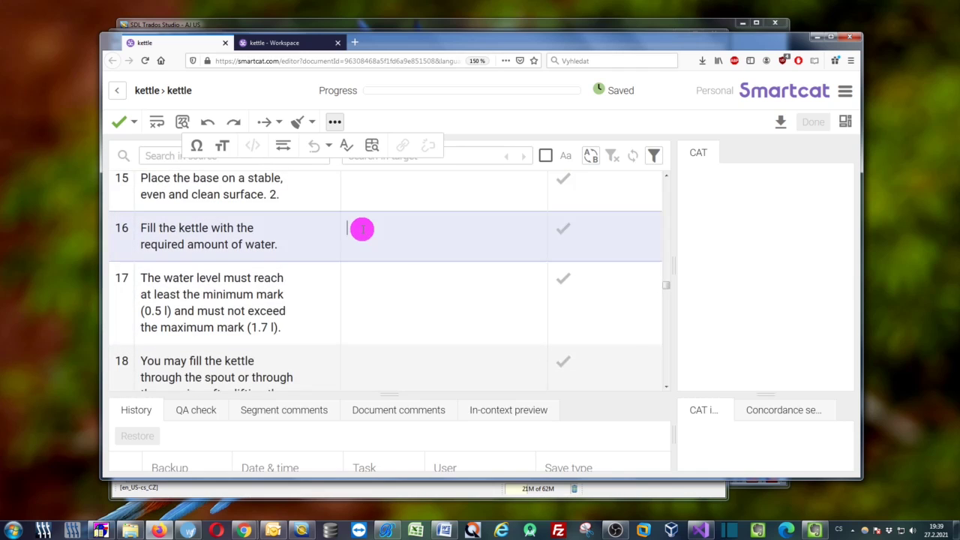
{"action": "key", "text": "ctrl"}
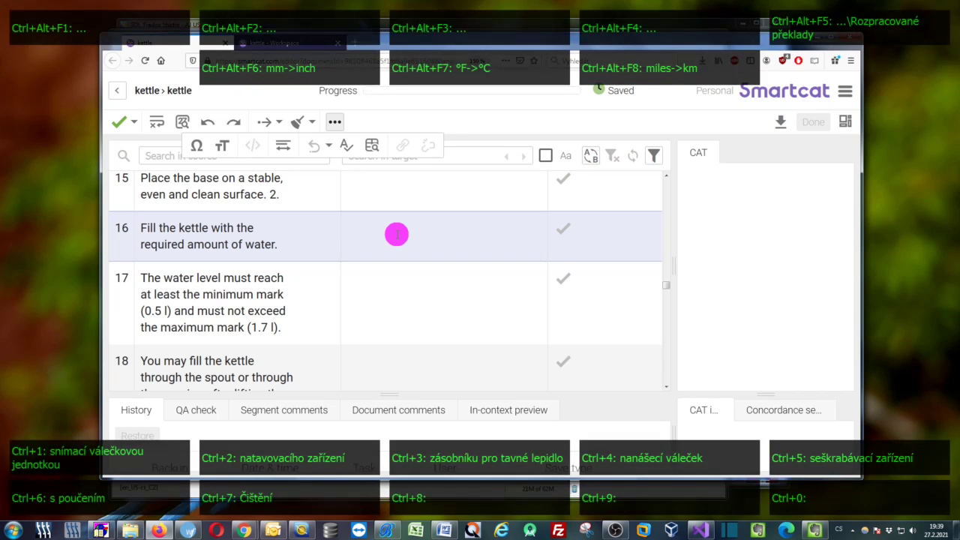
{"action": "type", "text": "Naplňte konvici požadované množství vody."}
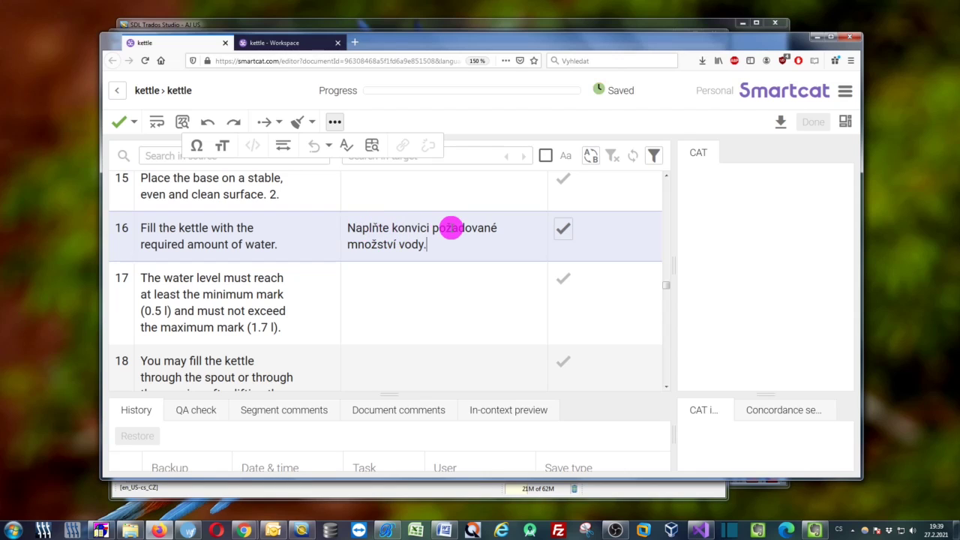
{"action": "left_click", "coordinate": [444, 530]}
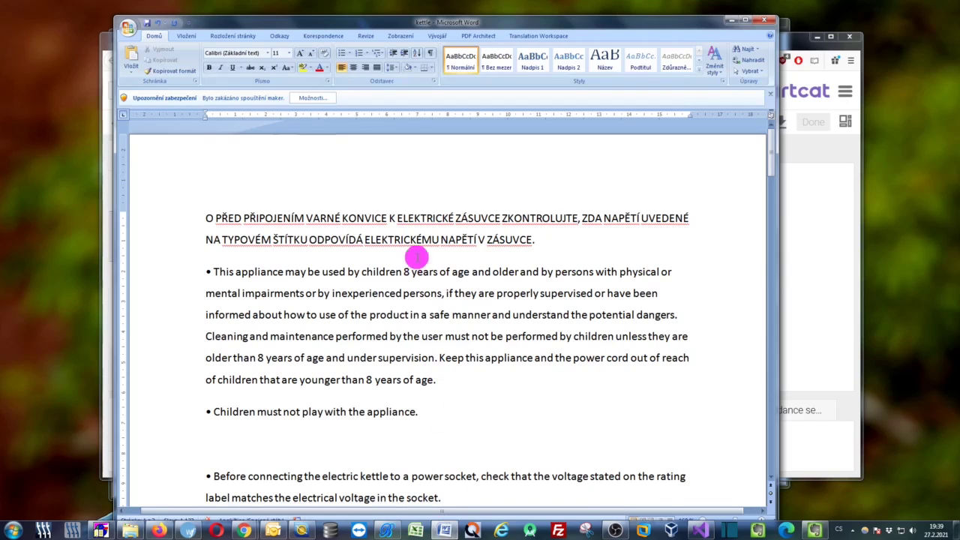
Paste 'Děti asi s tímto spotřebičem nesmějí hrát.' as a new paragraph under the children bullet and select it
{"action": "left_click", "coordinate": [245, 412]}
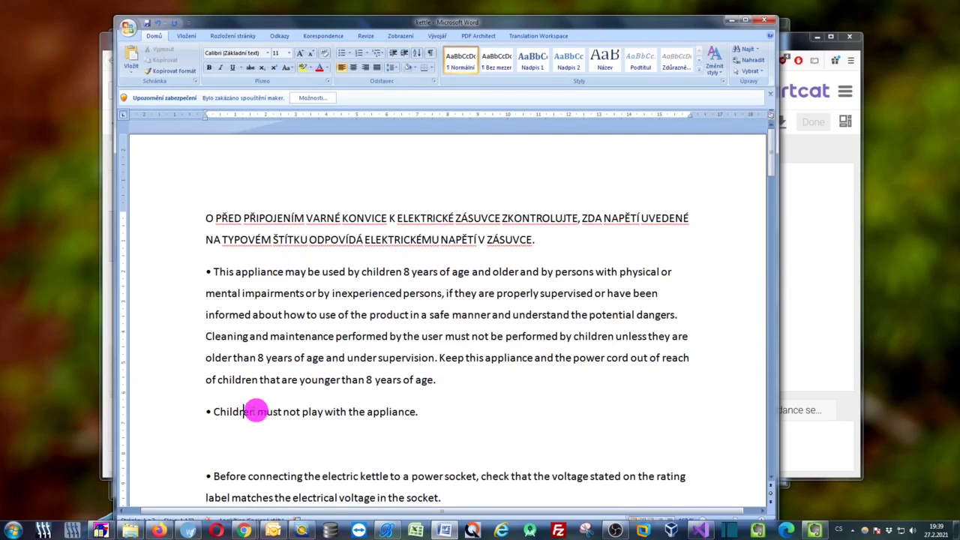
{"action": "left_click", "coordinate": [420, 412]}
{"action": "key", "text": "Return"}
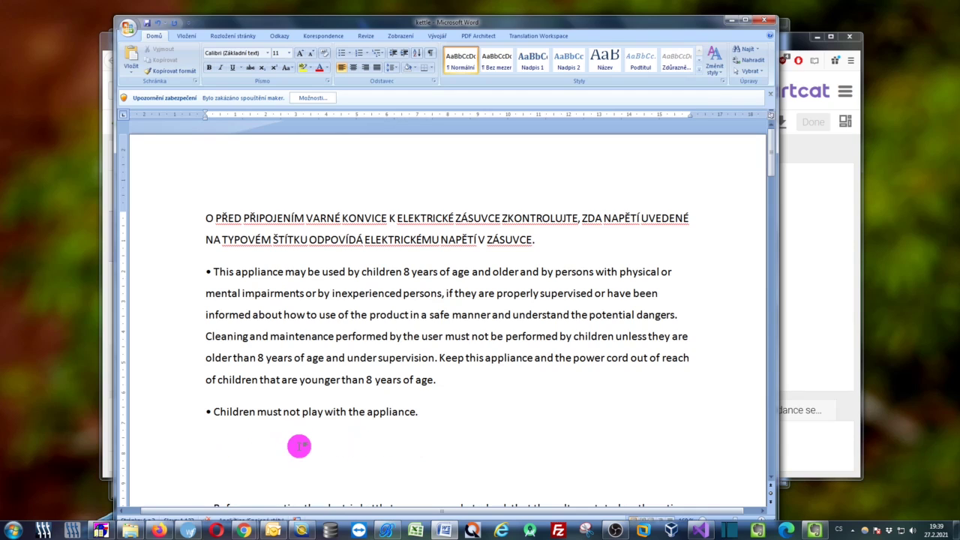
{"action": "key", "text": "ctrl"}
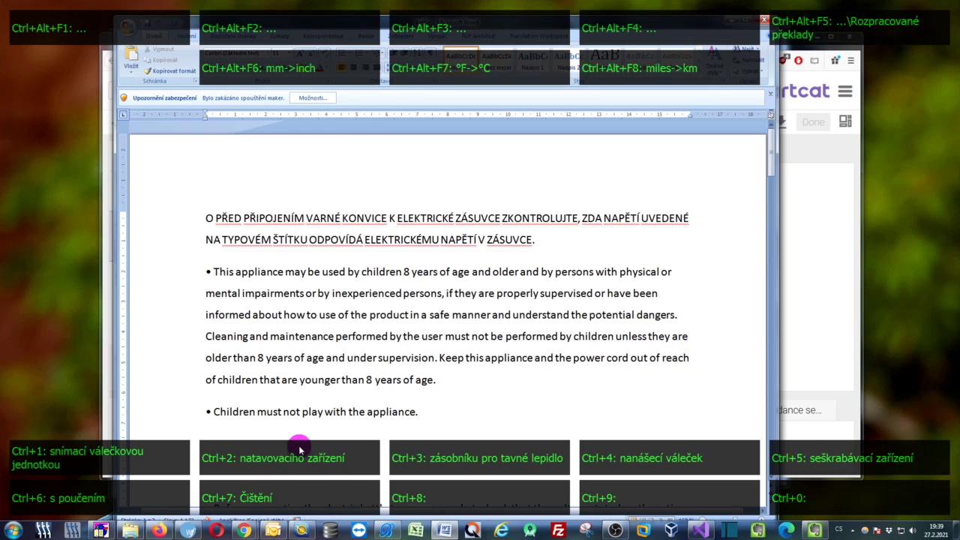
{"action": "type", "text": "Děti asi s tímto spotřebičem nesmějí hrát."}
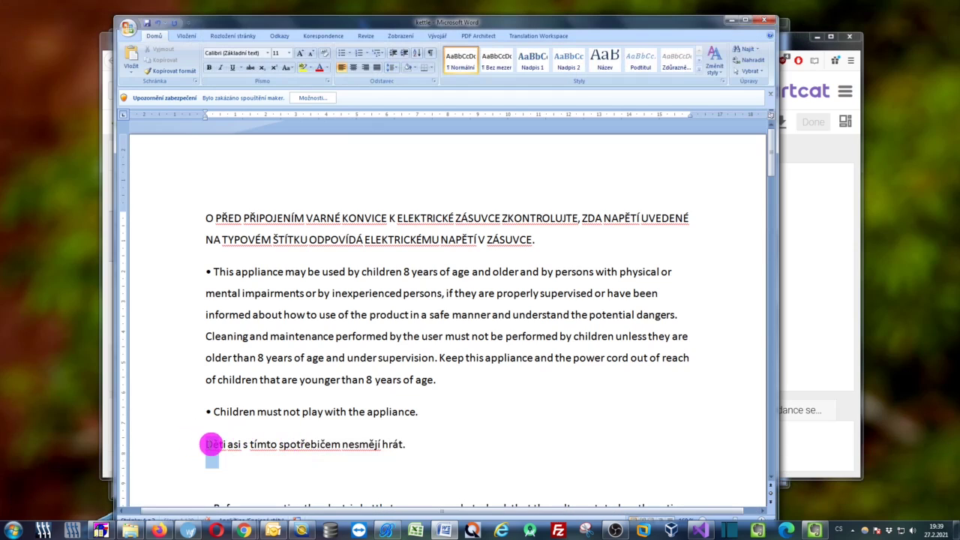
{"action": "left_click_drag", "start_coordinate": [211, 444], "coordinate": [418, 442]}
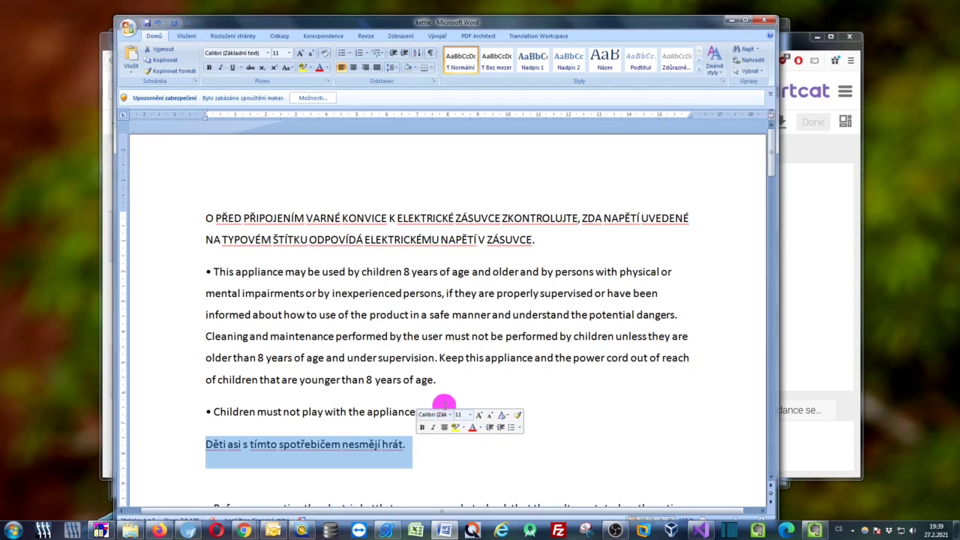
{"action": "left_click", "coordinate": [385, 530]}
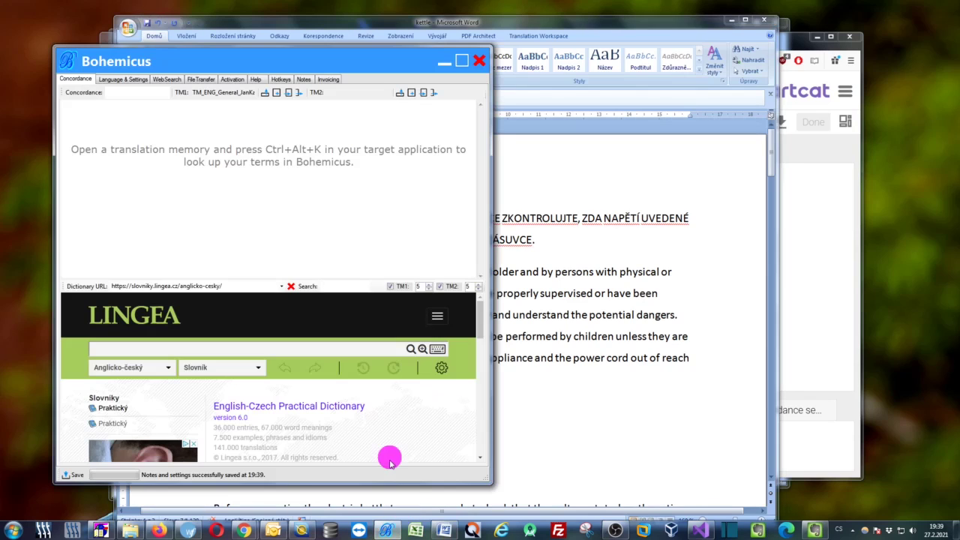
Confirm the Language & Settings pair stays German to Czech, then minimize Bohemicus
{"action": "left_click", "coordinate": [129, 81]}
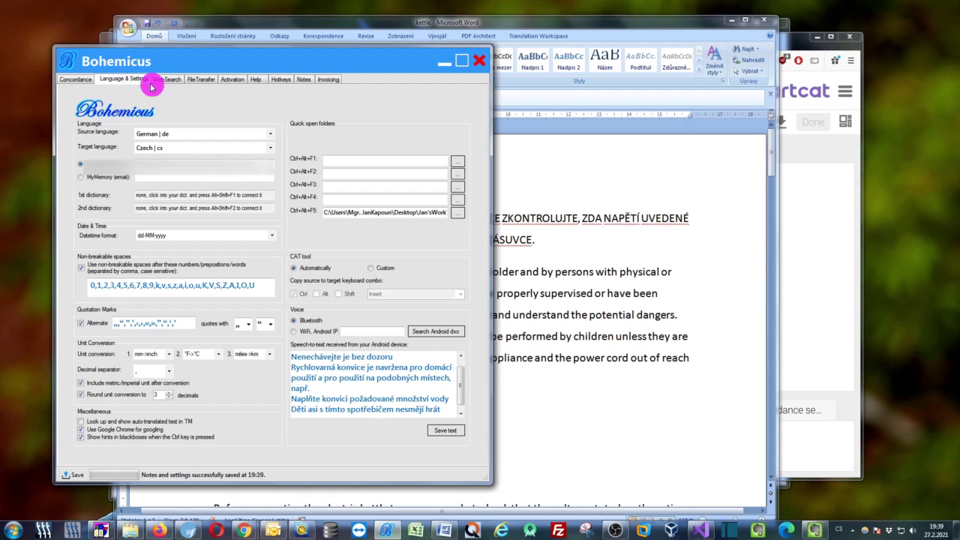
{"action": "left_click", "coordinate": [270, 134]}
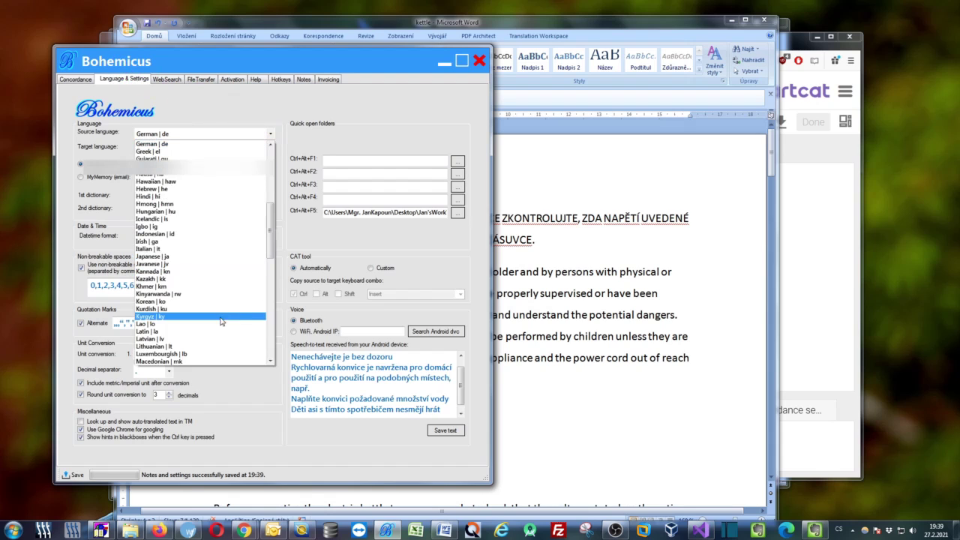
{"action": "scroll", "coordinate": [201, 221], "scroll_direction": "up", "scroll_amount": 2}
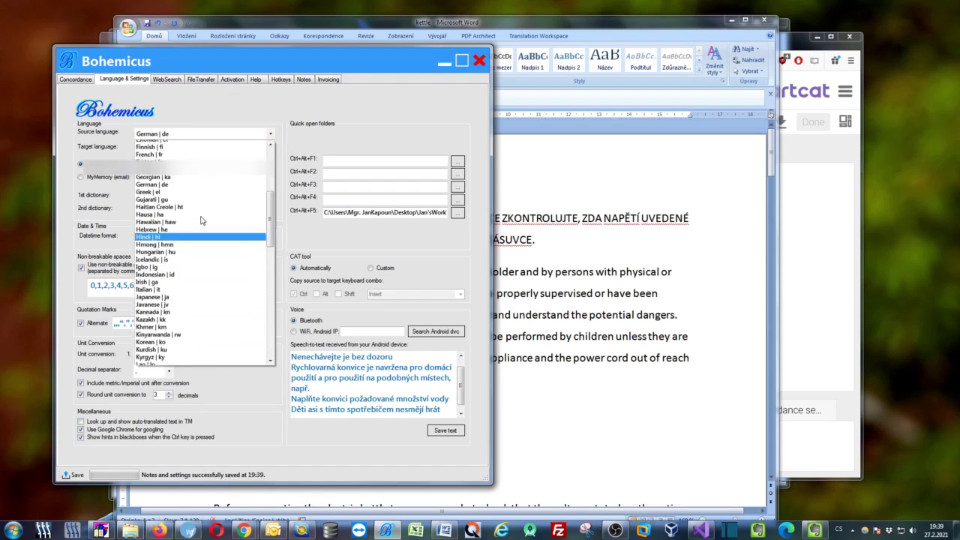
{"action": "scroll", "coordinate": [202, 210], "scroll_direction": "up", "scroll_amount": 4}
{"action": "left_click", "coordinate": [279, 148]}
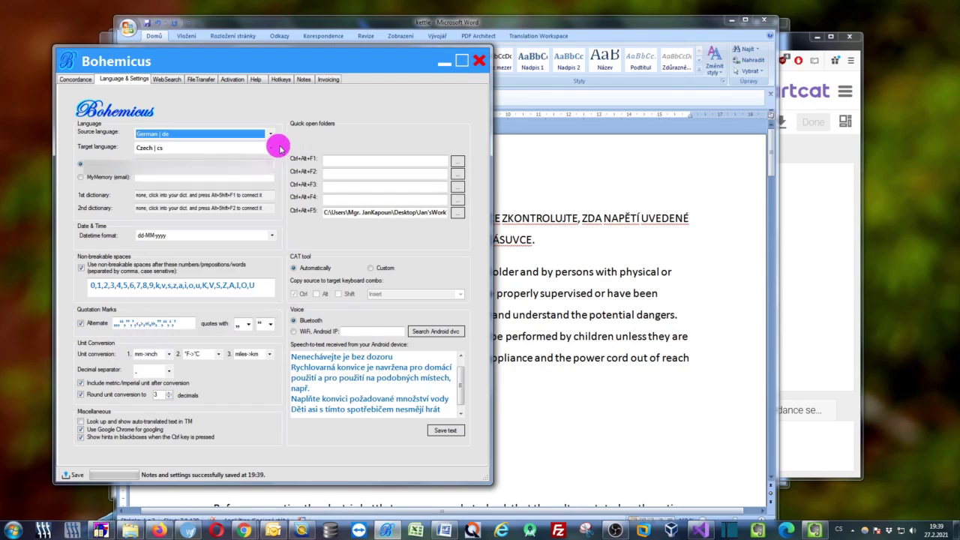
{"action": "left_click", "coordinate": [271, 147]}
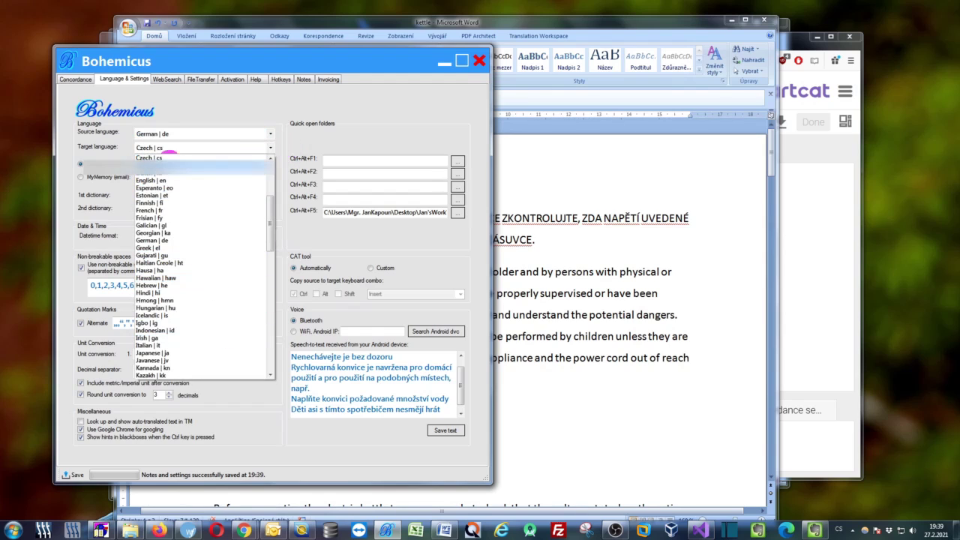
{"action": "left_click", "coordinate": [277, 145]}
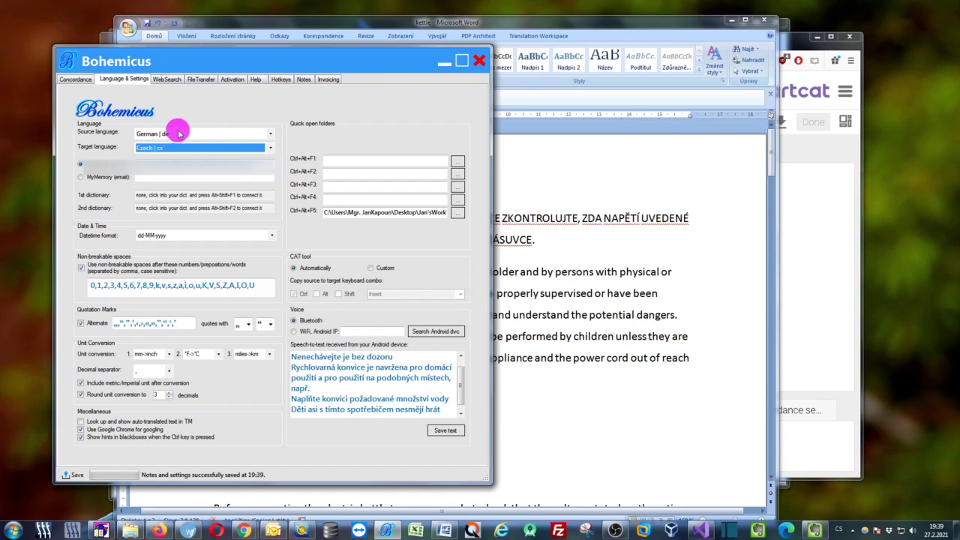
{"action": "left_click", "coordinate": [447, 64]}
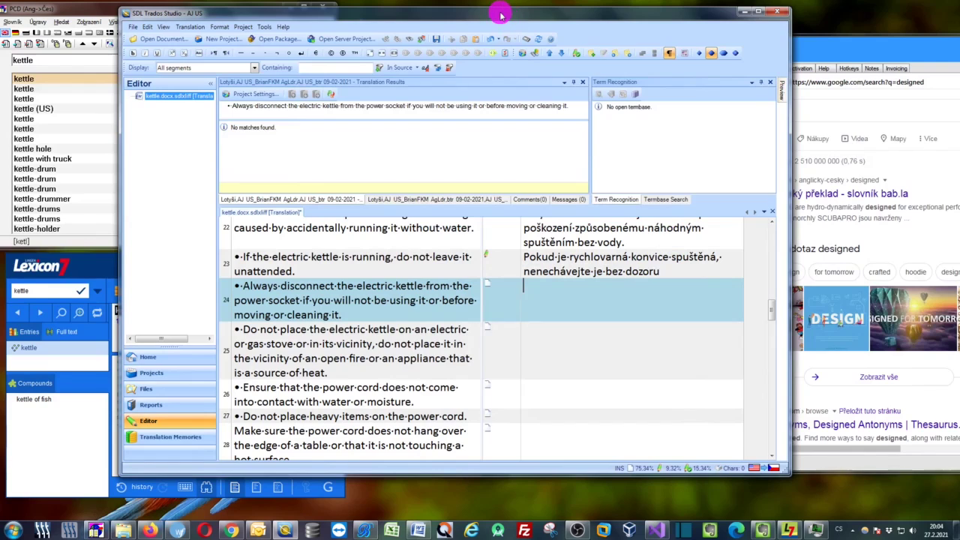
Reposition the SDL Trados Studio window slightly with segment 24 open
{"action": "mouse_move", "coordinate": [501, 15]}
{"action": "left_mouse_down"}
{"action": "mouse_move", "coordinate": [518, 22]}
{"action": "mouse_move", "coordinate": [506, 26]}
{"action": "left_mouse_up"}
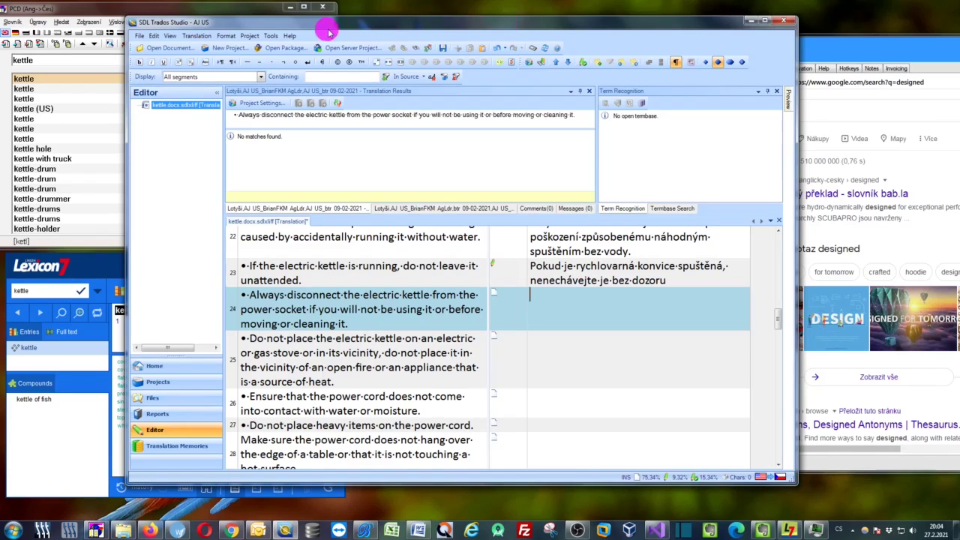
Restore the PCD and Lexicon 7 dictionary windows and arrange them beside Trados
{"action": "left_click_drag", "start_coordinate": [291, 25], "coordinate": [559, 30]}
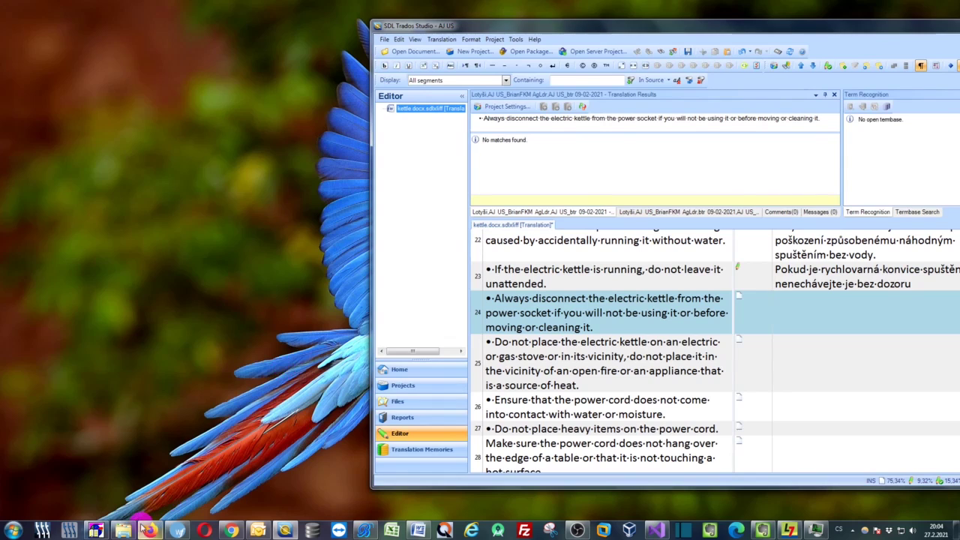
{"action": "left_click", "coordinate": [96, 531]}
{"action": "left_click", "coordinate": [788, 530]}
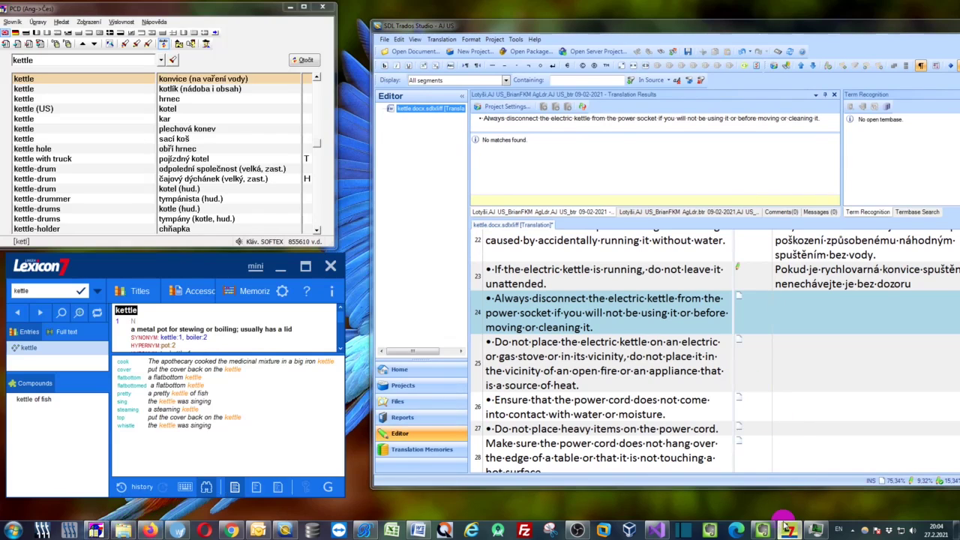
{"action": "mouse_move", "coordinate": [198, 12]}
{"action": "left_mouse_down"}
{"action": "mouse_move", "coordinate": [250, 13]}
{"action": "mouse_move", "coordinate": [207, 12]}
{"action": "left_mouse_up"}
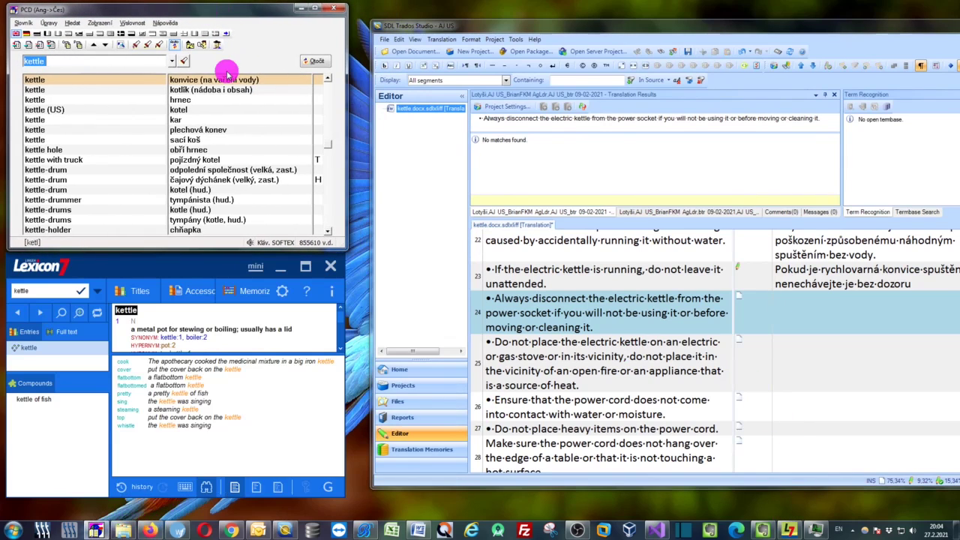
{"action": "mouse_move", "coordinate": [183, 273]}
{"action": "left_mouse_down"}
{"action": "mouse_move", "coordinate": [227, 280]}
{"action": "mouse_move", "coordinate": [184, 274]}
{"action": "left_mouse_up"}
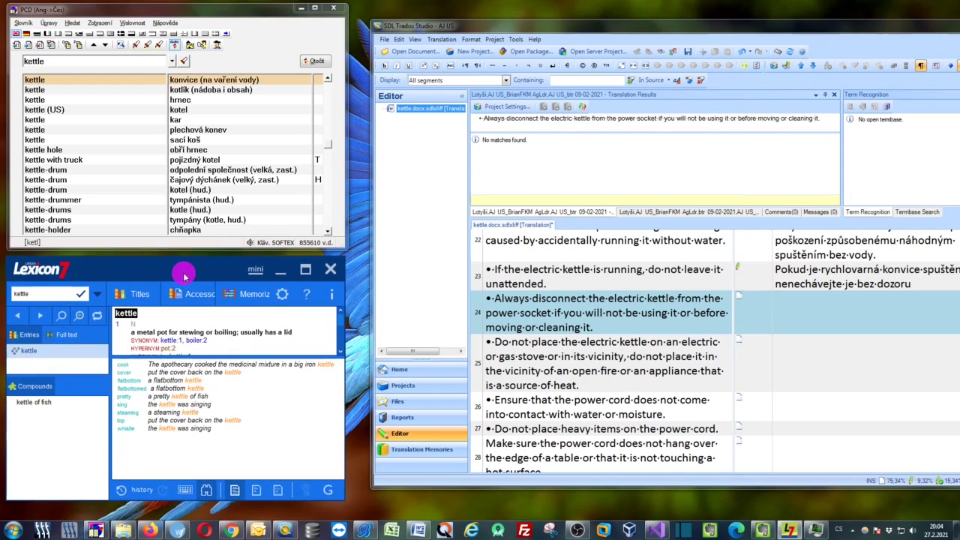
Hide both dictionaries and shift Trados left to make room for Bohemicus
{"action": "left_click", "coordinate": [298, 12]}
{"action": "left_click", "coordinate": [279, 268]}
{"action": "left_click_drag", "start_coordinate": [493, 27], "coordinate": [251, 24]}
{"action": "left_click", "coordinate": [363, 531]}
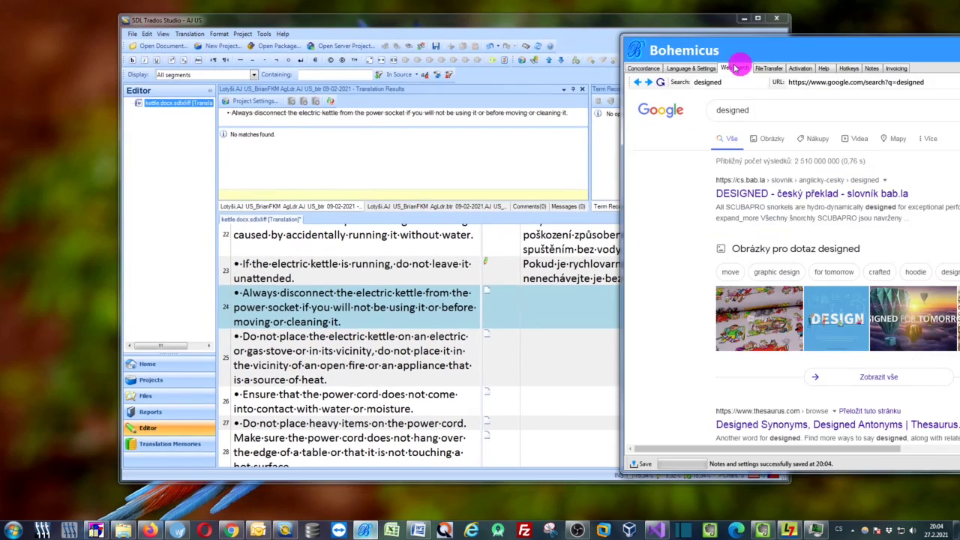
Move Bohemicus left and show its Concordance matches for 'kettle' as 'konvice'
{"action": "left_click_drag", "start_coordinate": [798, 43], "coordinate": [574, 38]}
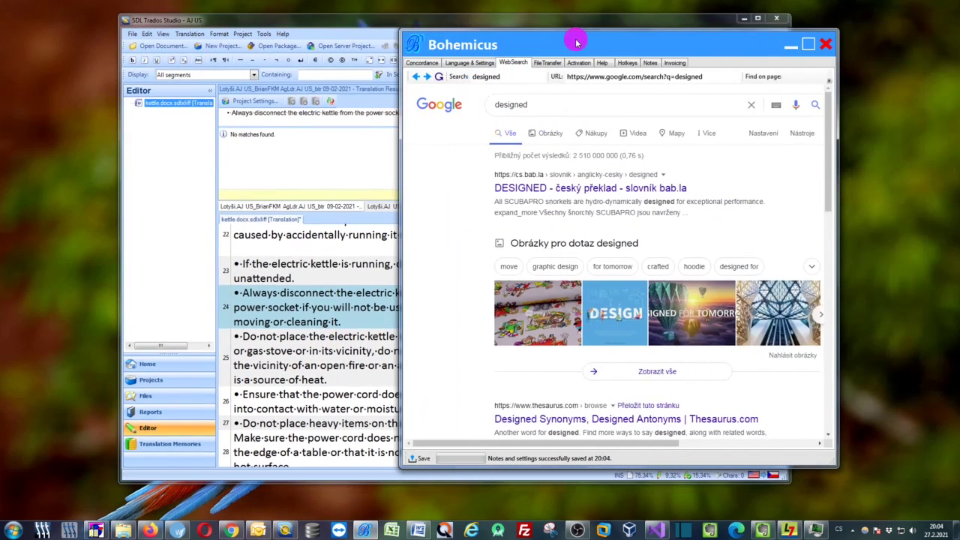
{"action": "left_click", "coordinate": [431, 65]}
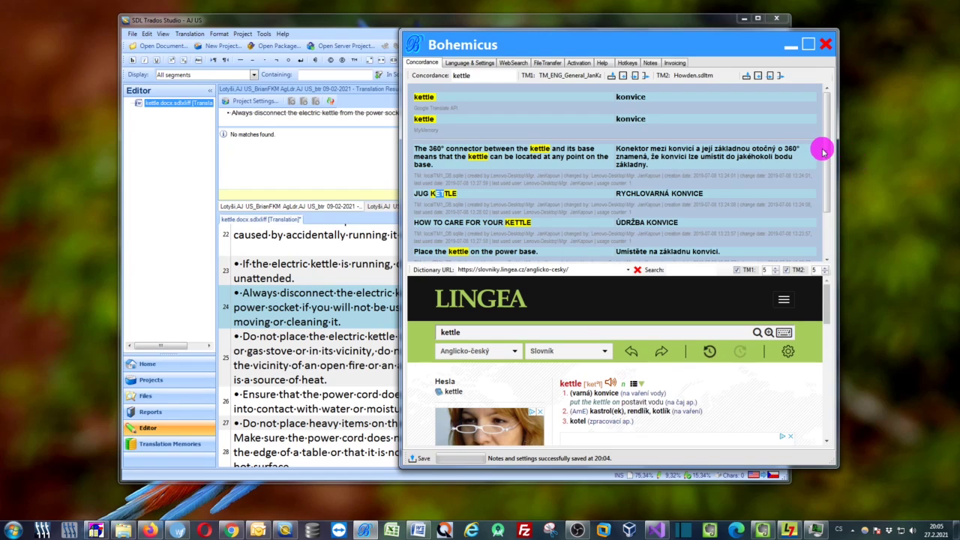
Minimize Bohemicus and select 'electric kettle' in segment 24's source text
{"action": "left_click", "coordinate": [791, 45]}
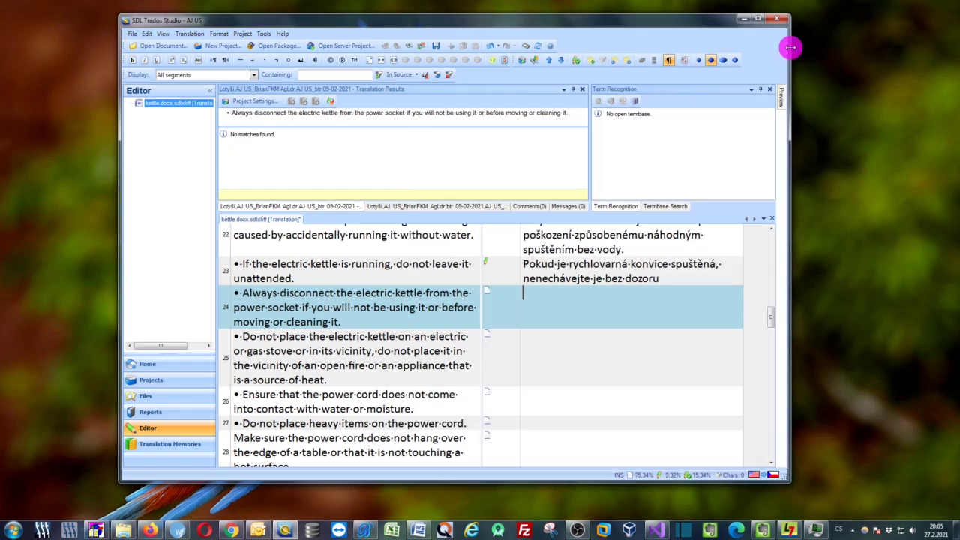
{"action": "left_click_drag", "start_coordinate": [669, 27], "coordinate": [673, 34]}
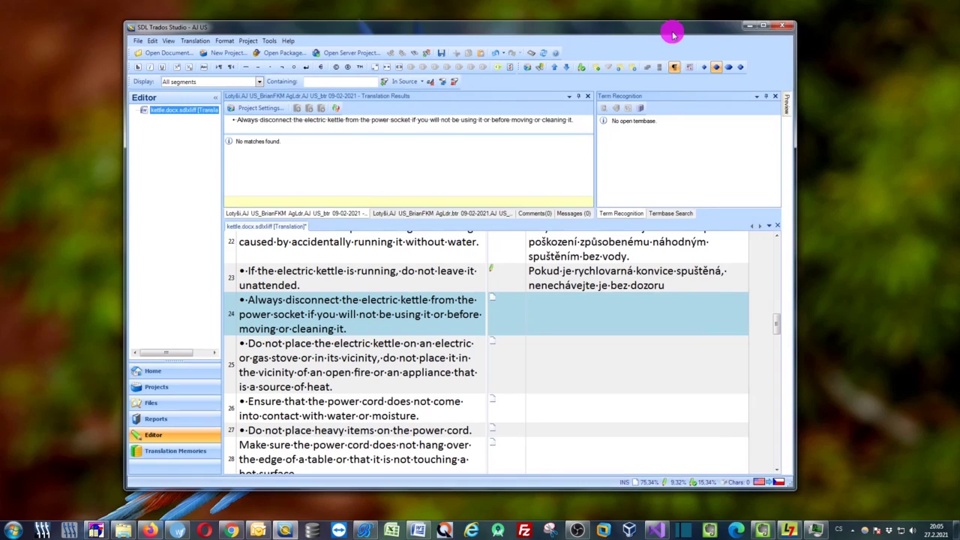
{"action": "left_click", "coordinate": [415, 303]}
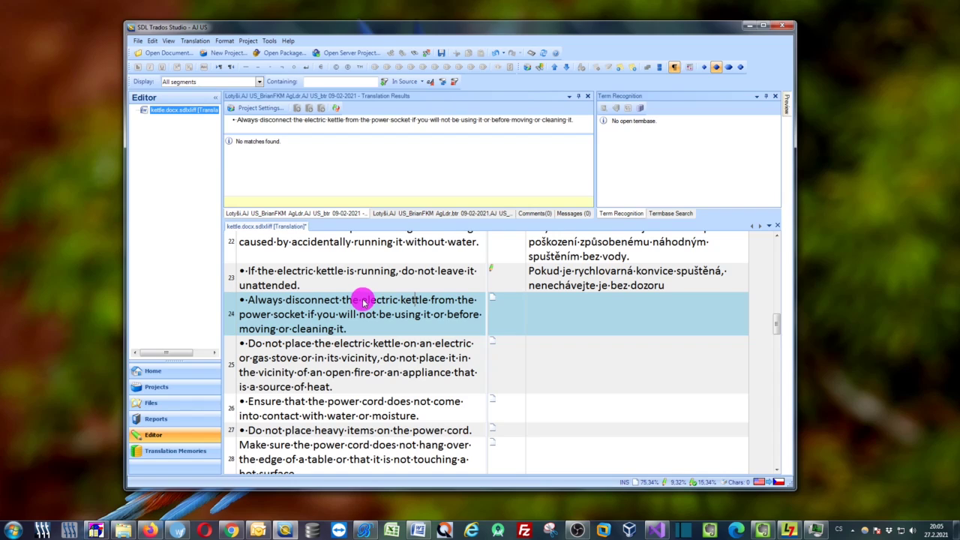
{"action": "left_click_drag", "start_coordinate": [378, 302], "coordinate": [411, 306]}
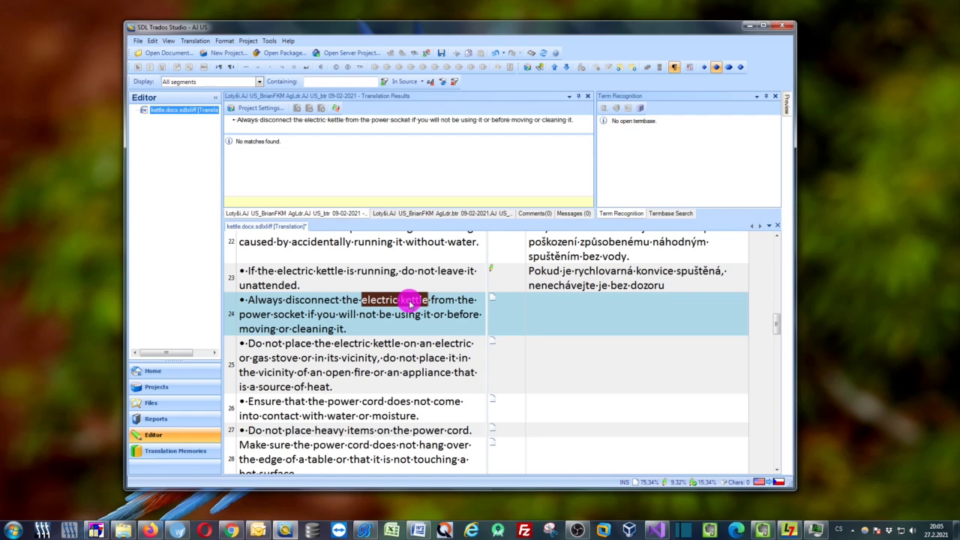
Look up 'electric kettle' in all dictionaries and arrange the PCD and Lexicon windows
{"action": "key", "text": "ctrl"}
{"action": "key", "text": "ctrl+c"}
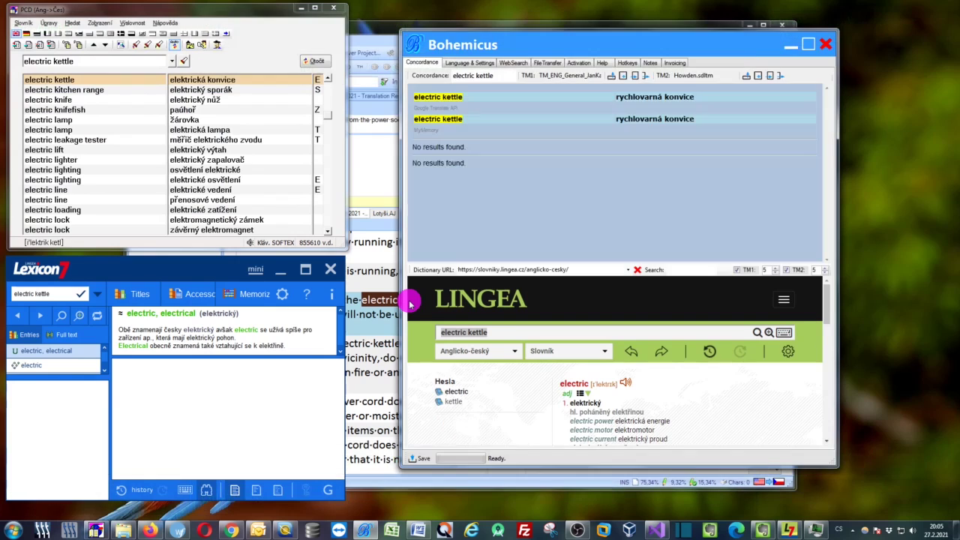
{"action": "left_click_drag", "start_coordinate": [585, 47], "coordinate": [710, 47]}
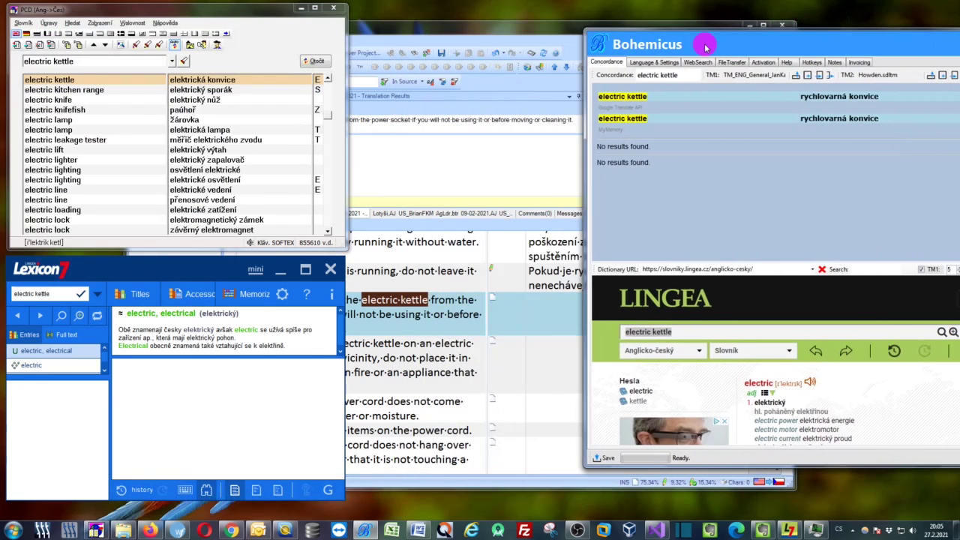
{"action": "left_click", "coordinate": [240, 13]}
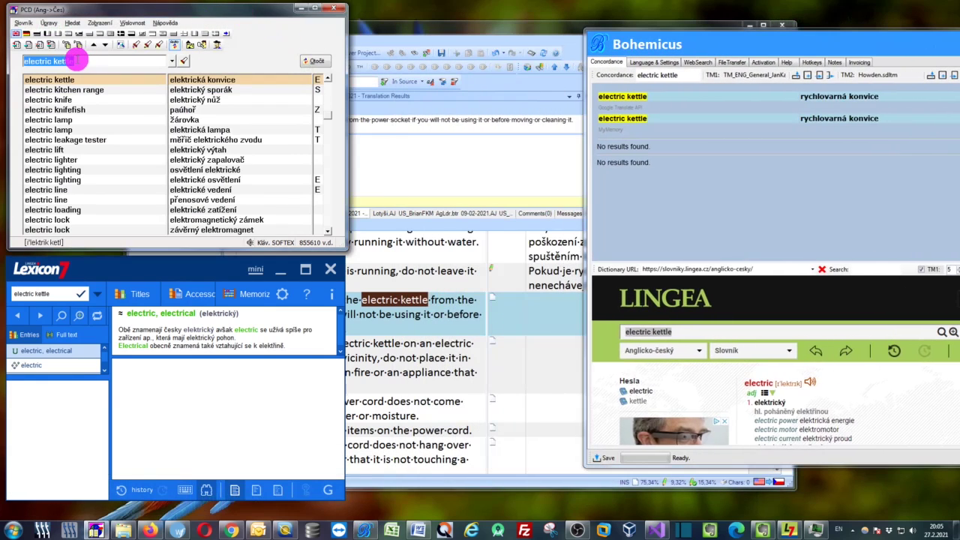
{"action": "left_click_drag", "start_coordinate": [150, 270], "coordinate": [149, 275]}
{"action": "left_click_drag", "start_coordinate": [143, 11], "coordinate": [144, 12]}
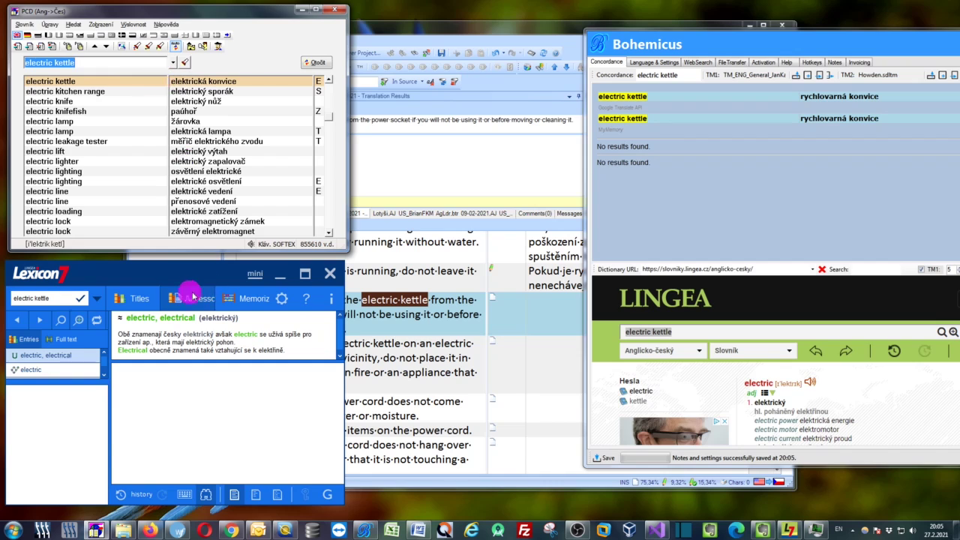
{"action": "left_click_drag", "start_coordinate": [170, 279], "coordinate": [178, 287]}
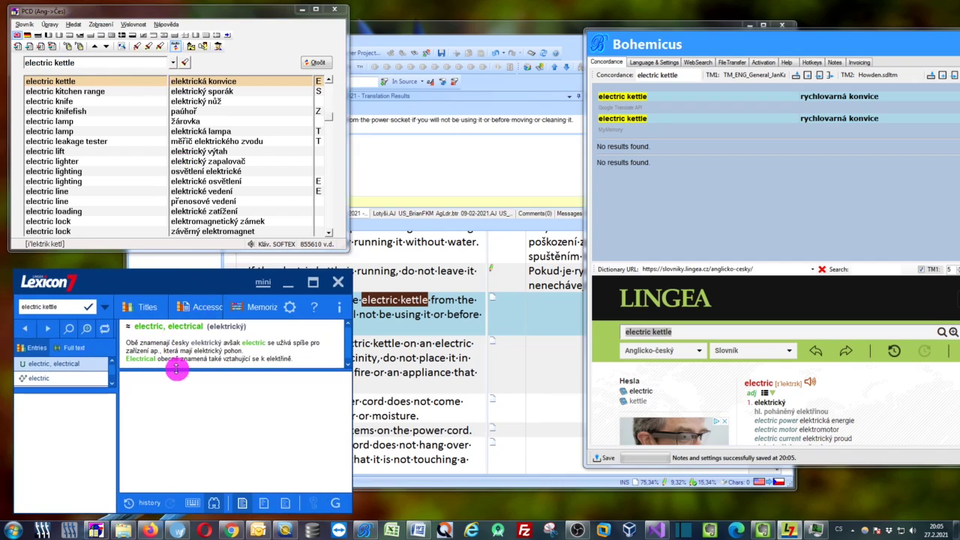
Select the first Bohemicus result, 'rychlovarná konvice', scan the Lingea pane, and minimise Bohemicus
{"action": "left_click_drag", "start_coordinate": [744, 34], "coordinate": [617, 27]}
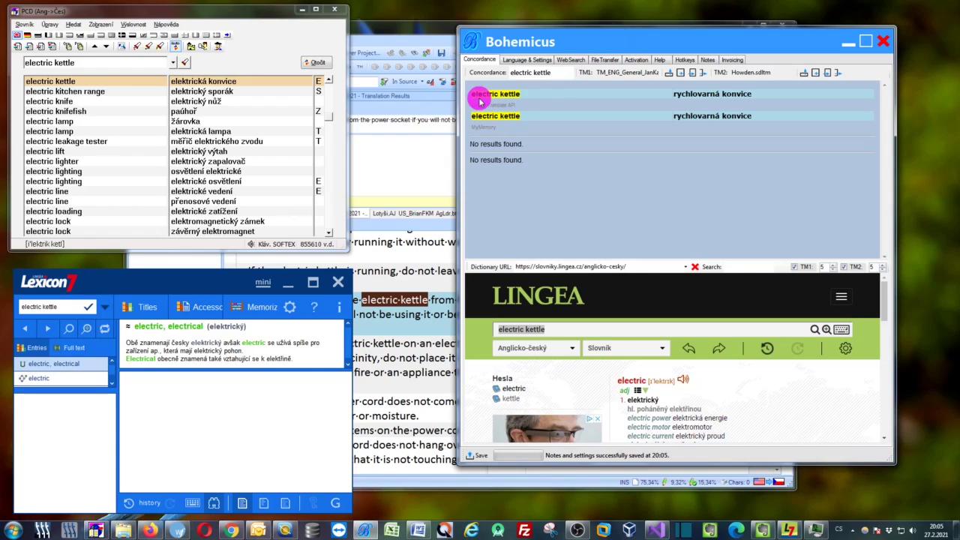
{"action": "left_click_drag", "start_coordinate": [472, 93], "coordinate": [475, 118]}
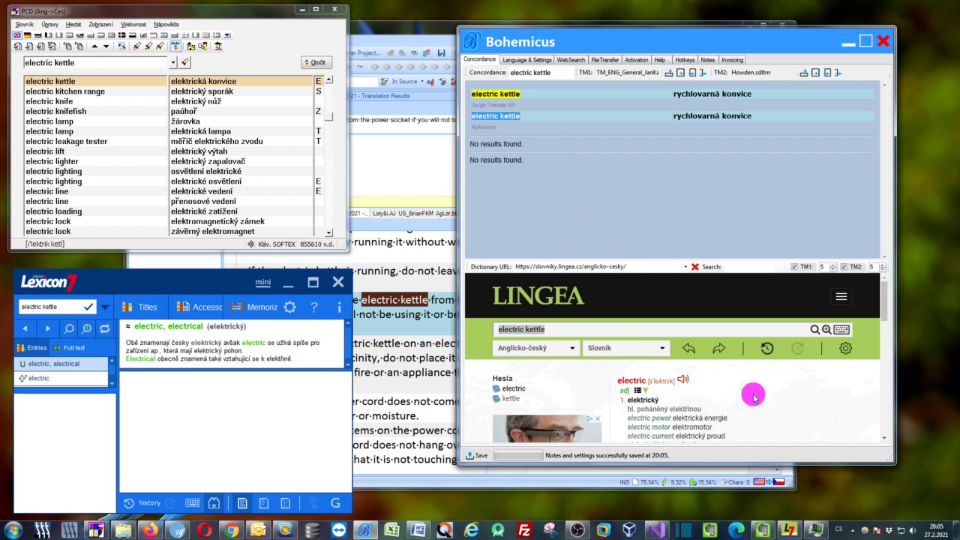
{"action": "scroll", "coordinate": [754, 398], "scroll_direction": "down", "scroll_amount": 1}
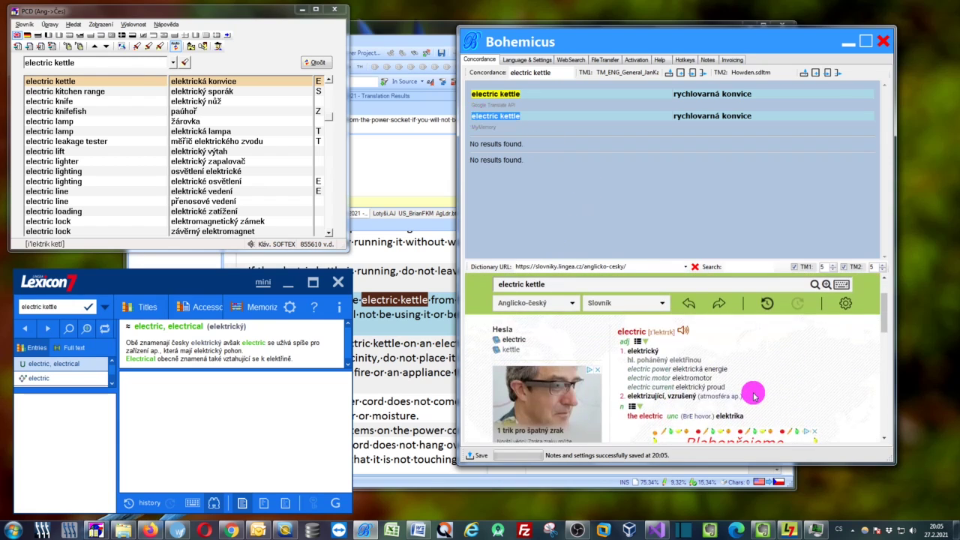
{"action": "scroll", "coordinate": [754, 396], "scroll_direction": "up", "scroll_amount": 1}
{"action": "scroll", "coordinate": [754, 395], "scroll_direction": "down", "scroll_amount": 1}
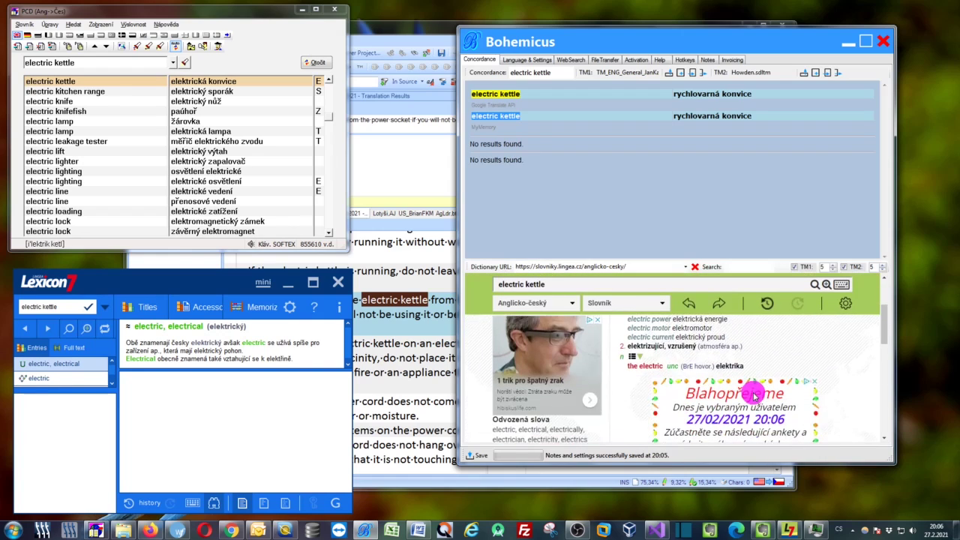
{"action": "scroll", "coordinate": [754, 396], "scroll_direction": "up", "scroll_amount": 1}
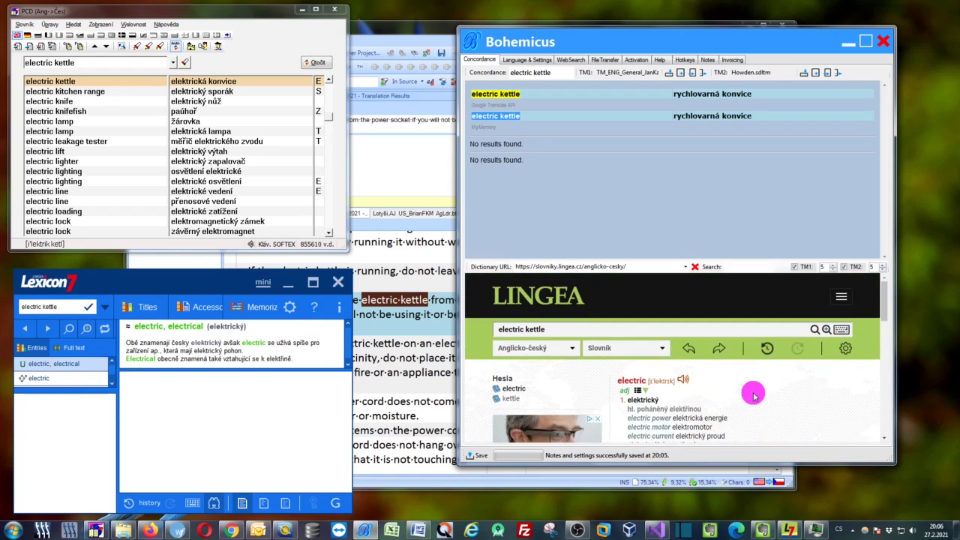
{"action": "left_click", "coordinate": [847, 42]}
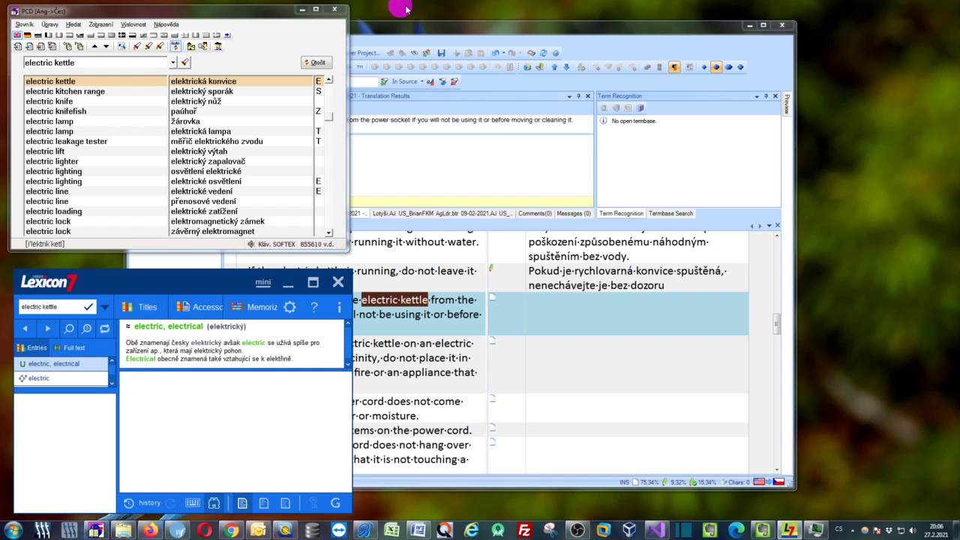
Minimise PCD and Lexicon, then look up 'kettle' from segment 24 in all dictionaries
{"action": "left_click", "coordinate": [301, 9]}
{"action": "left_click", "coordinate": [288, 285]}
{"action": "left_click", "coordinate": [407, 303]}
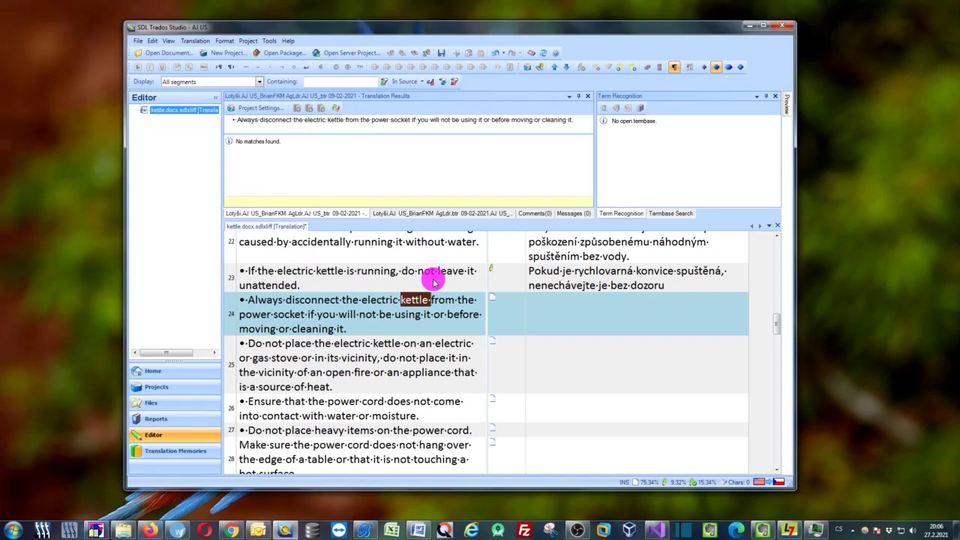
{"action": "key", "text": "ctrl"}
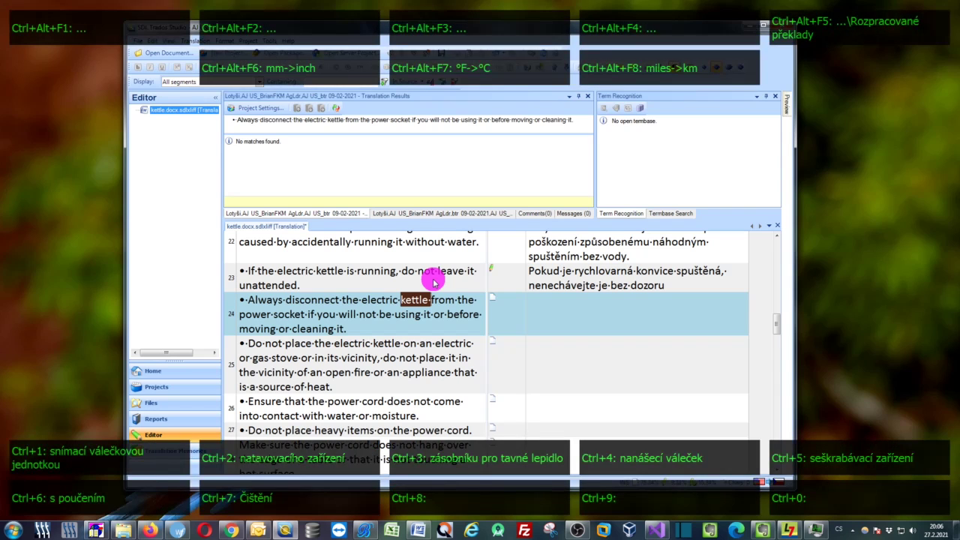
{"action": "key", "text": "ctrl+c"}
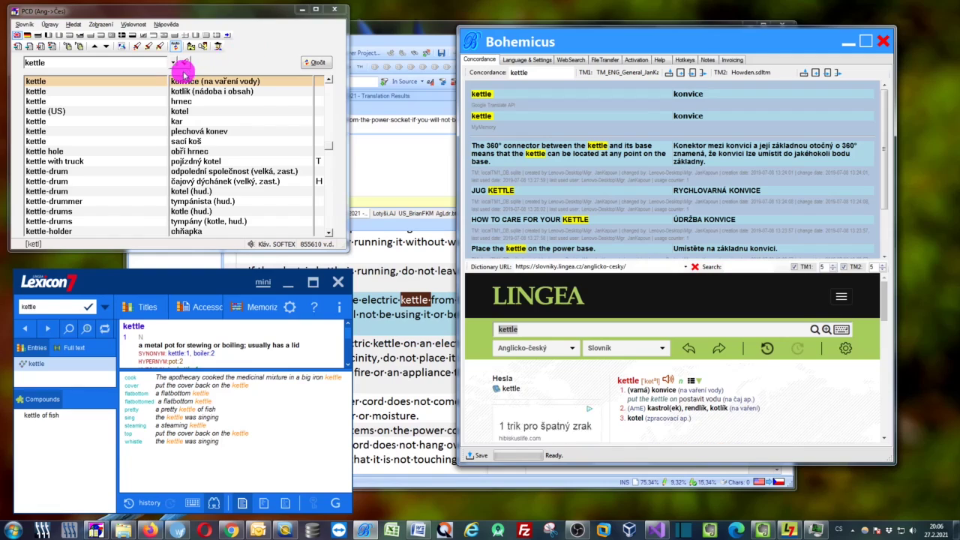
Review the 'konvice' results in Lexicon7 and Lingea, then minimise Trados Studio
{"action": "left_click_drag", "start_coordinate": [213, 285], "coordinate": [205, 273]}
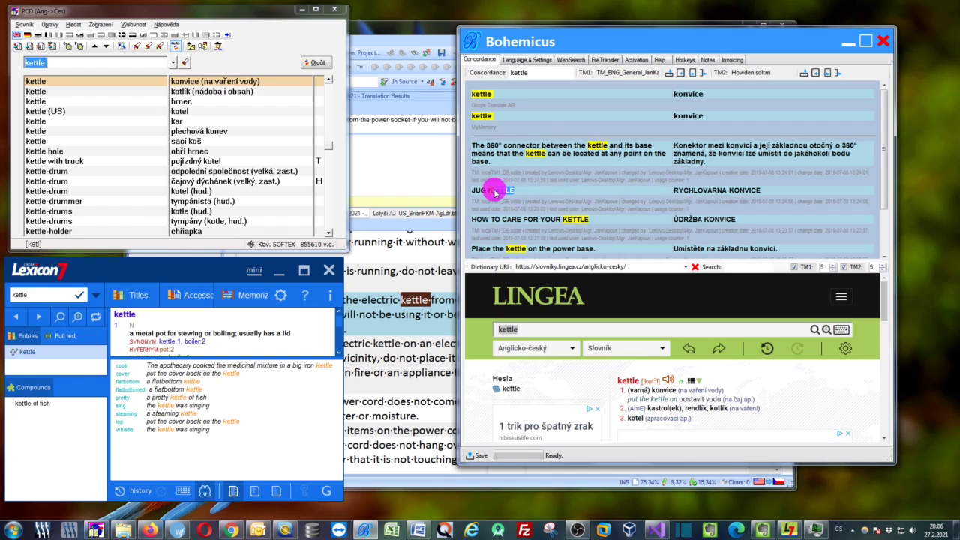
{"action": "scroll", "coordinate": [582, 195], "scroll_direction": "down", "scroll_amount": 3}
{"action": "scroll", "coordinate": [583, 204], "scroll_direction": "up", "scroll_amount": 3}
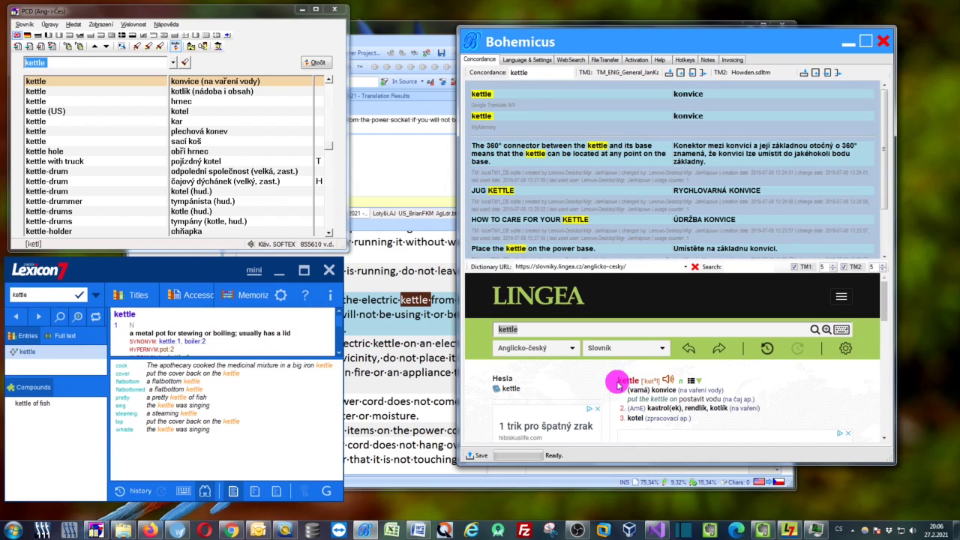
{"action": "left_click", "coordinate": [791, 384]}
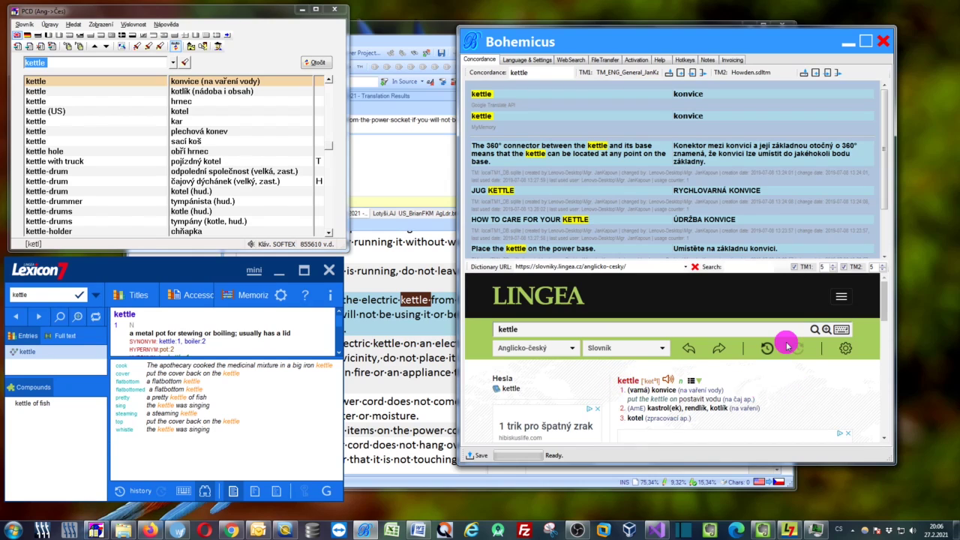
{"action": "left_click", "coordinate": [420, 26]}
{"action": "left_click", "coordinate": [754, 28]}
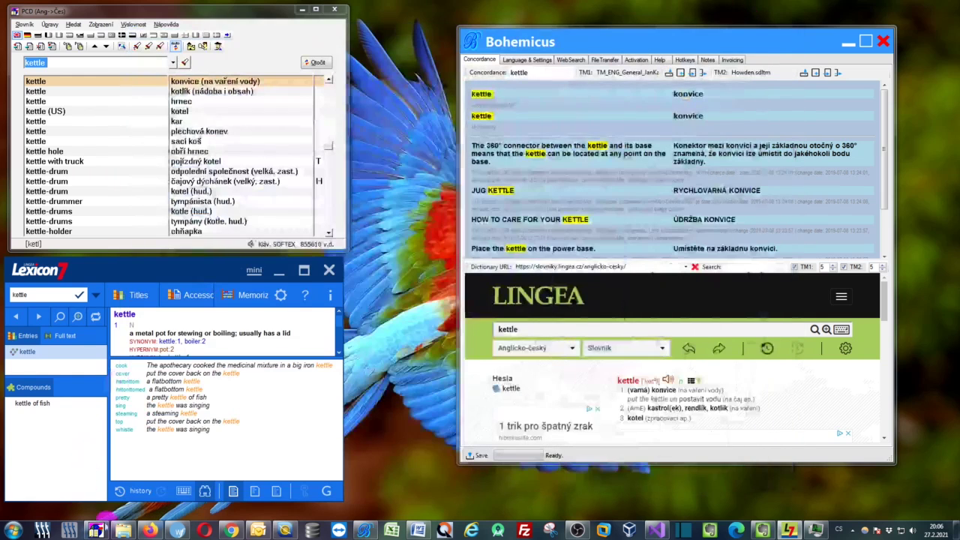
In Wordfast segment 11, look up 'kitchen' in all dictionaries with Ctrl+Space
{"action": "left_click", "coordinate": [181, 531]}
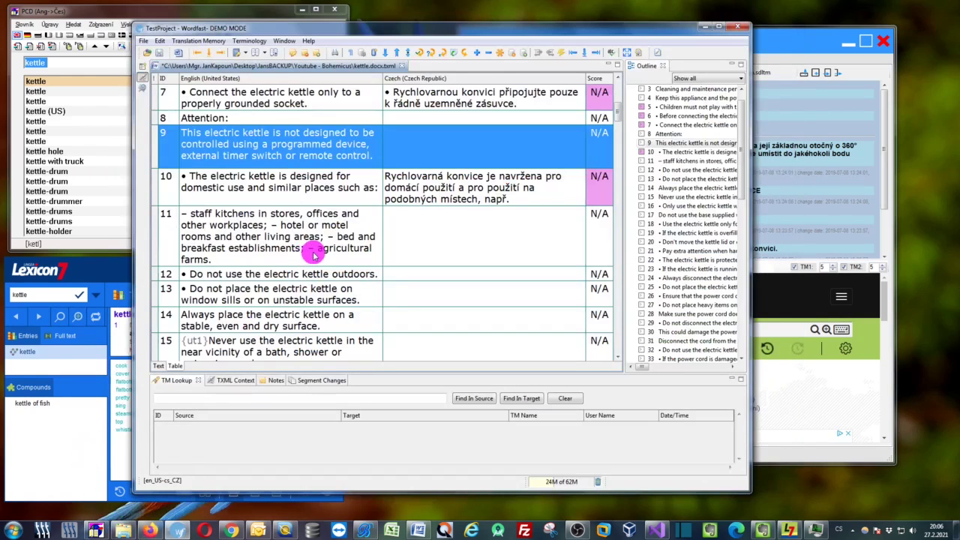
{"action": "left_click", "coordinate": [270, 237]}
{"action": "left_click", "coordinate": [238, 206]}
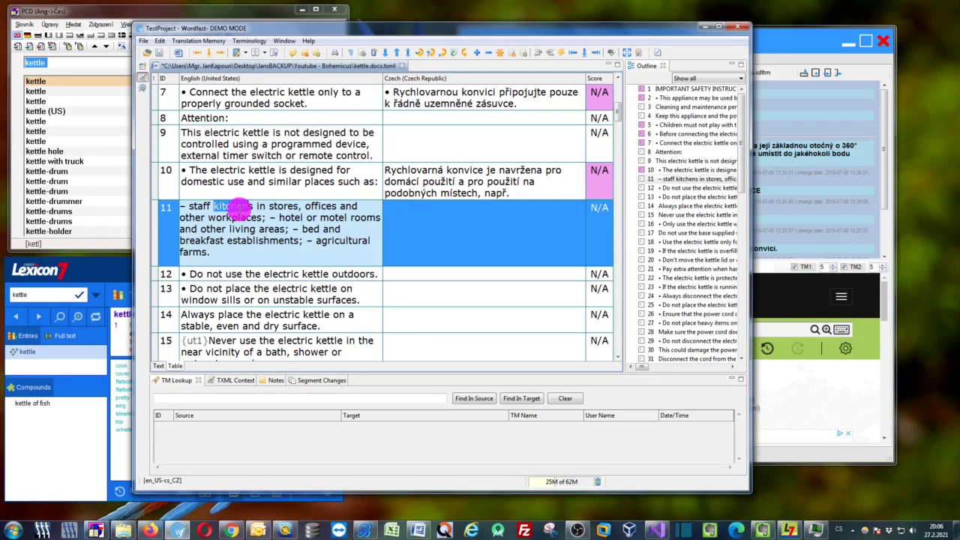
{"action": "key", "text": "ctrl+space"}
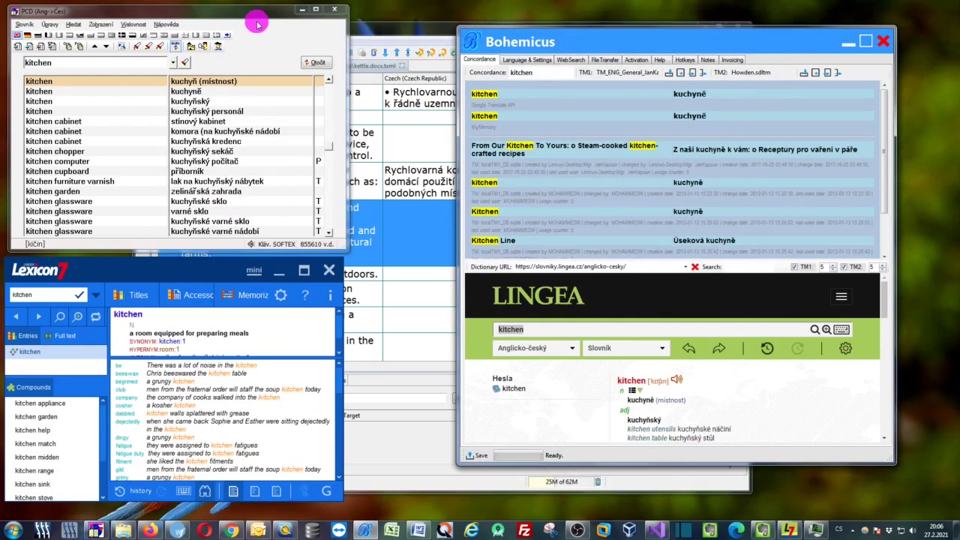
Scroll Bohemicus's 'kuchyň'/'kuchyně' results, then switch to the Smartcat kettle editor in Firefox
{"action": "left_click_drag", "start_coordinate": [253, 15], "coordinate": [253, 20]}
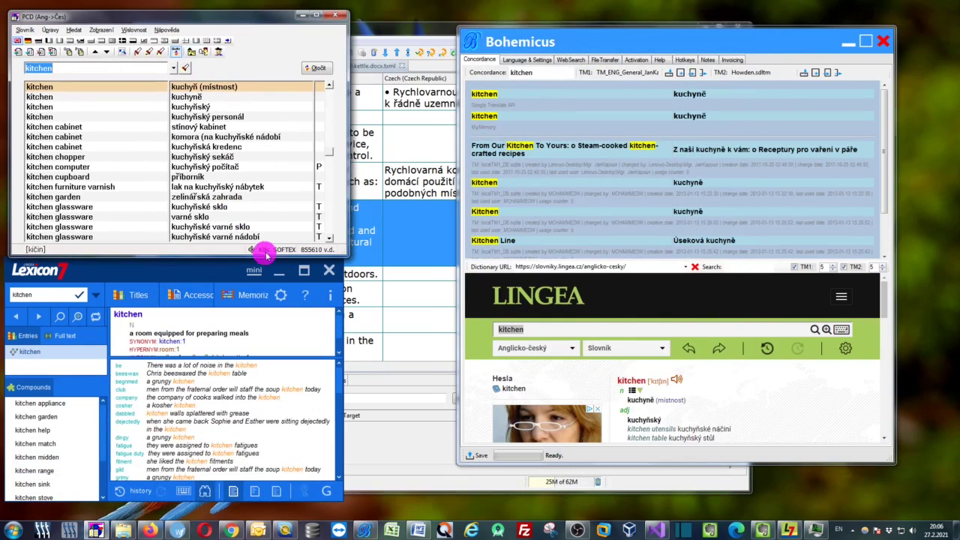
{"action": "left_click", "coordinate": [689, 105]}
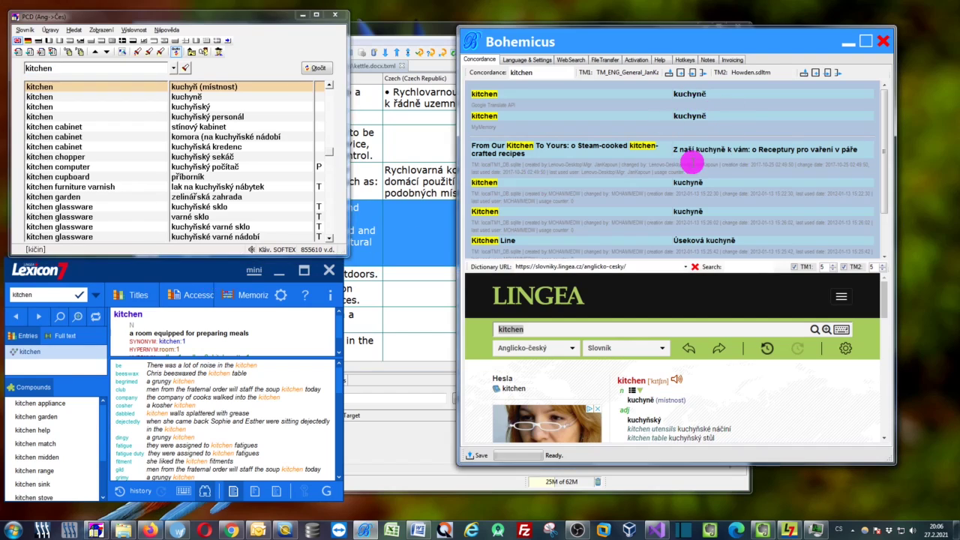
{"action": "scroll", "coordinate": [701, 172], "scroll_direction": "down", "scroll_amount": 1}
{"action": "scroll", "coordinate": [703, 174], "scroll_direction": "up", "scroll_amount": 1}
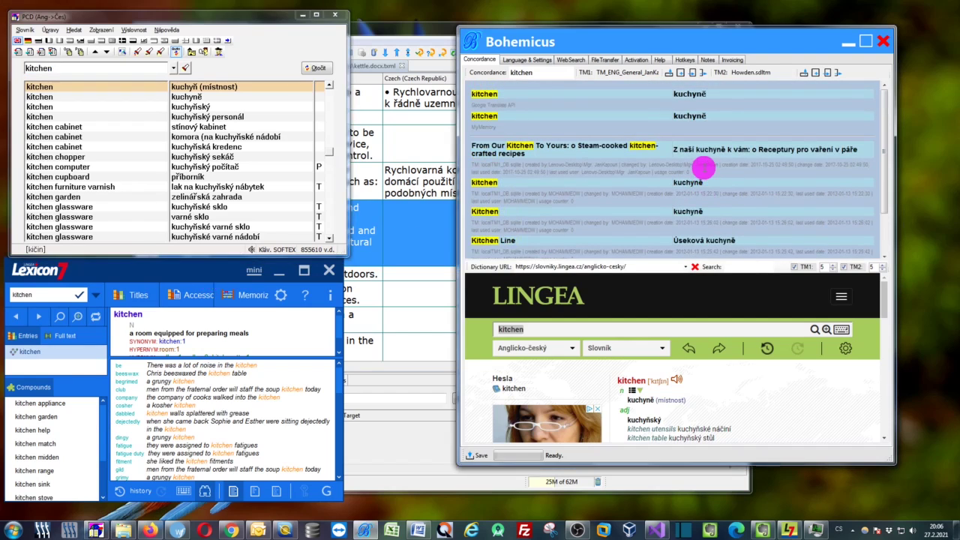
{"action": "scroll", "coordinate": [776, 396], "scroll_direction": "down", "scroll_amount": 1}
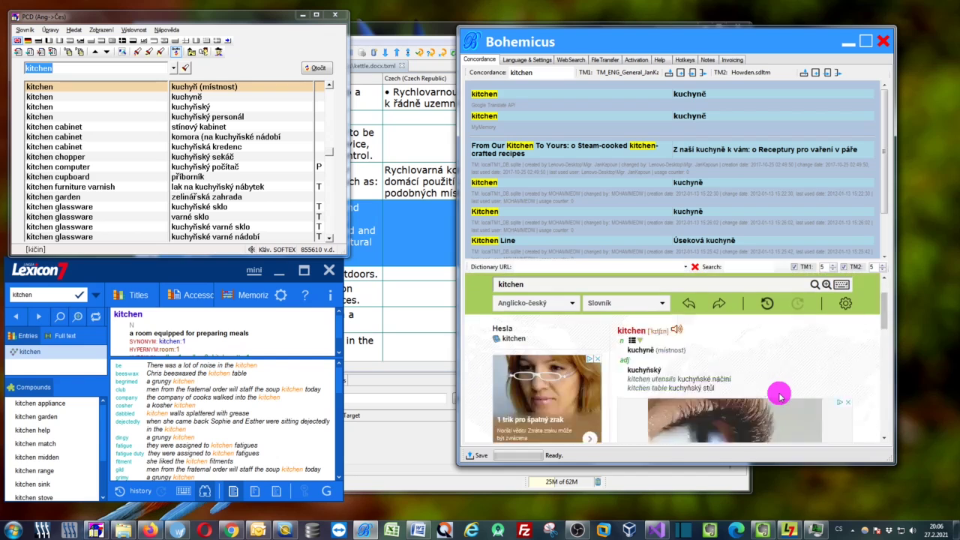
{"action": "scroll", "coordinate": [781, 396], "scroll_direction": "up", "scroll_amount": 1}
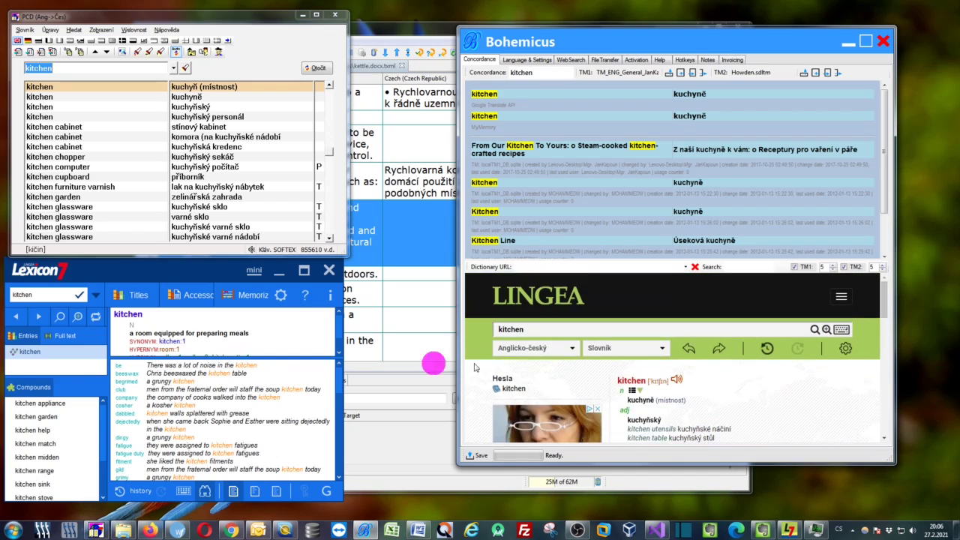
{"action": "left_click", "coordinate": [150, 531]}
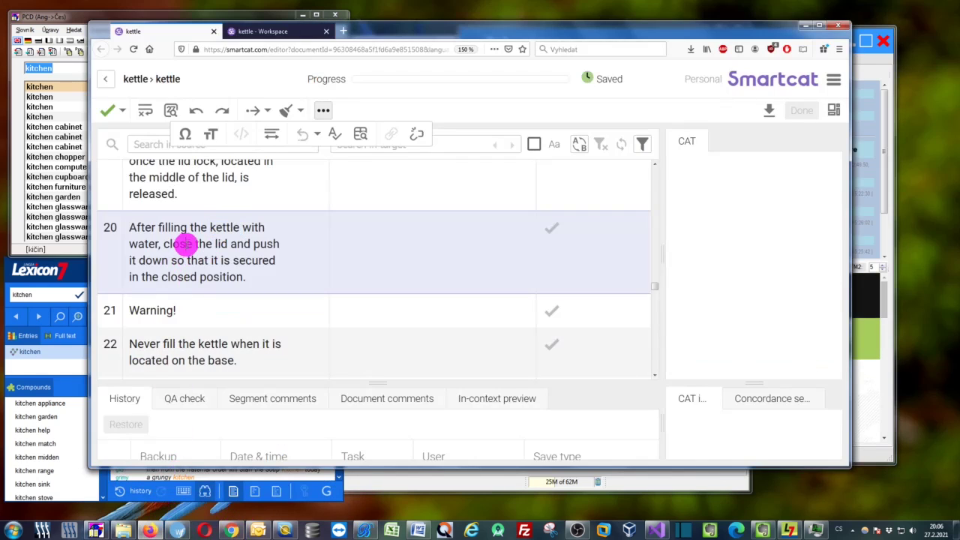
Look up 'water' from Smartcat segment 20 in PCD, Lexicon and Bohemicus, all giving 'voda'
{"action": "left_click", "coordinate": [183, 244]}
{"action": "mouse_move", "coordinate": [439, 34]}
{"action": "left_mouse_down"}
{"action": "mouse_move", "coordinate": [449, 29]}
{"action": "mouse_move", "coordinate": [437, 32]}
{"action": "left_mouse_up"}
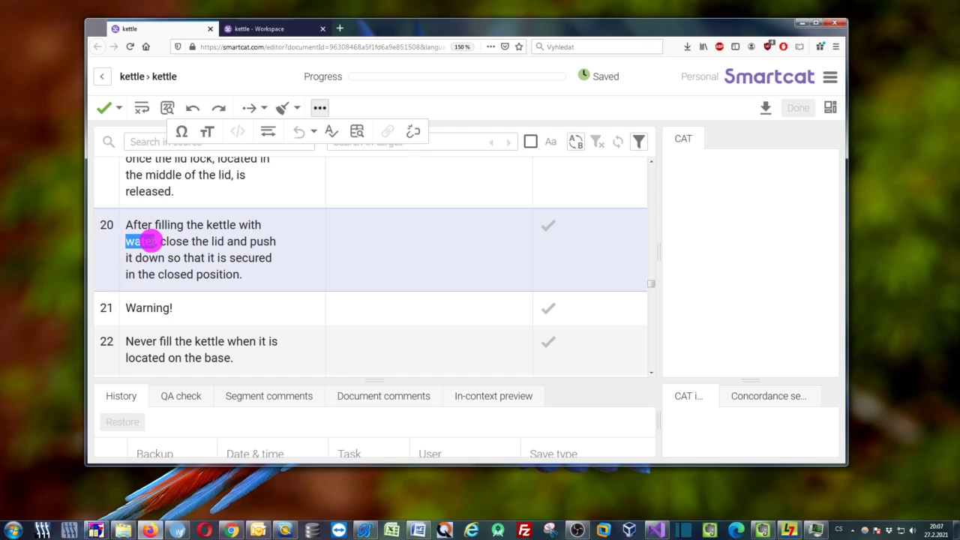
{"action": "key", "text": "ctrl+space"}
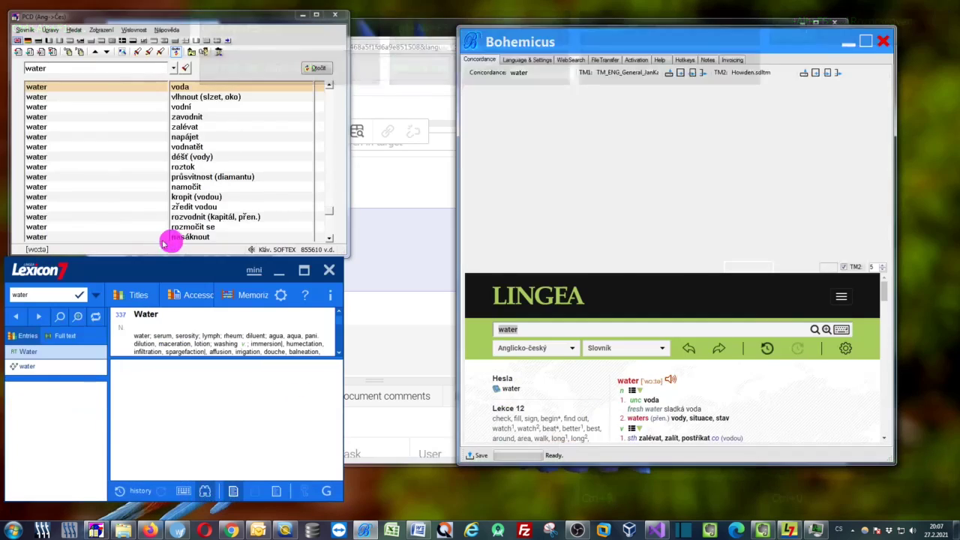
{"action": "left_click_drag", "start_coordinate": [225, 17], "coordinate": [216, 9]}
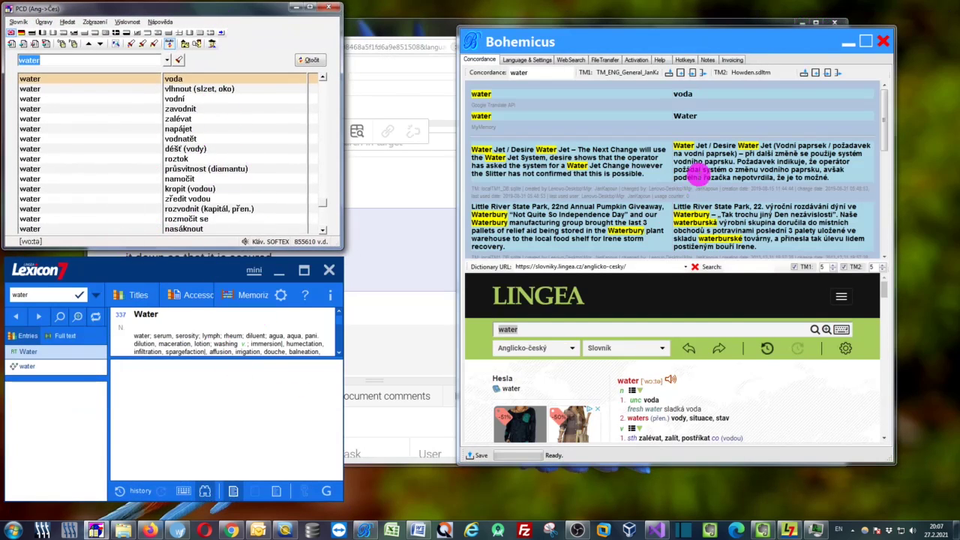
{"action": "left_click", "coordinate": [699, 173]}
{"action": "scroll", "coordinate": [679, 187], "scroll_direction": "down", "scroll_amount": 2}
{"action": "scroll", "coordinate": [679, 188], "scroll_direction": "up", "scroll_amount": 2}
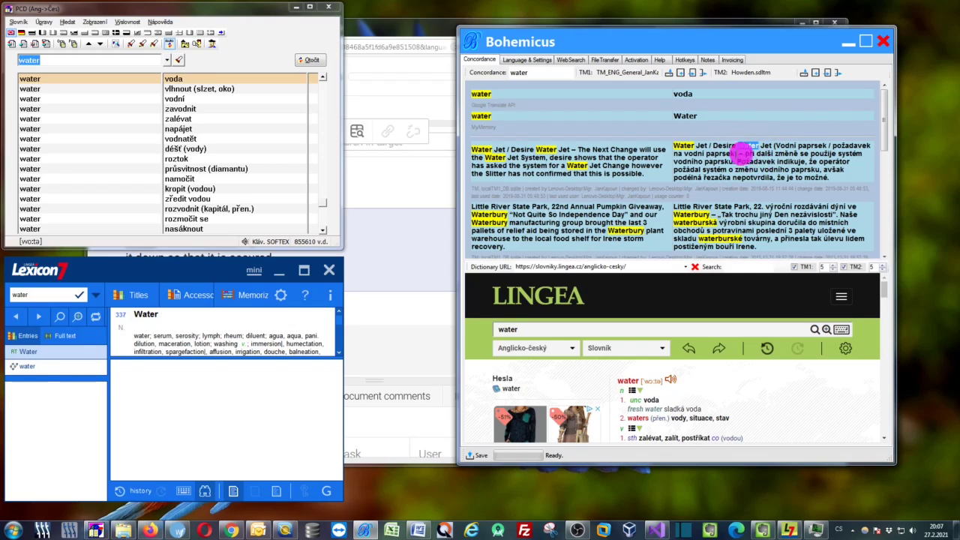
{"action": "left_click_drag", "start_coordinate": [775, 146], "coordinate": [812, 177]}
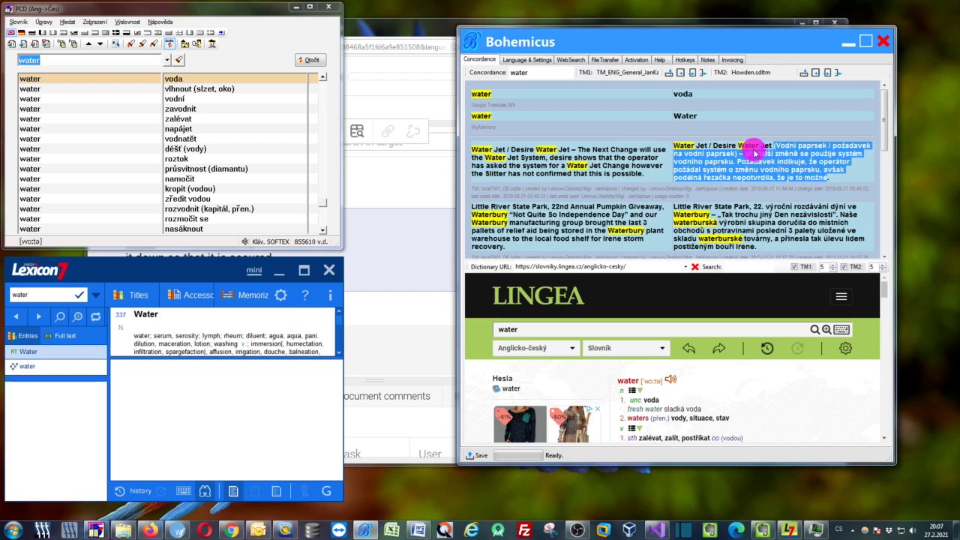
{"action": "left_click", "coordinate": [740, 143]}
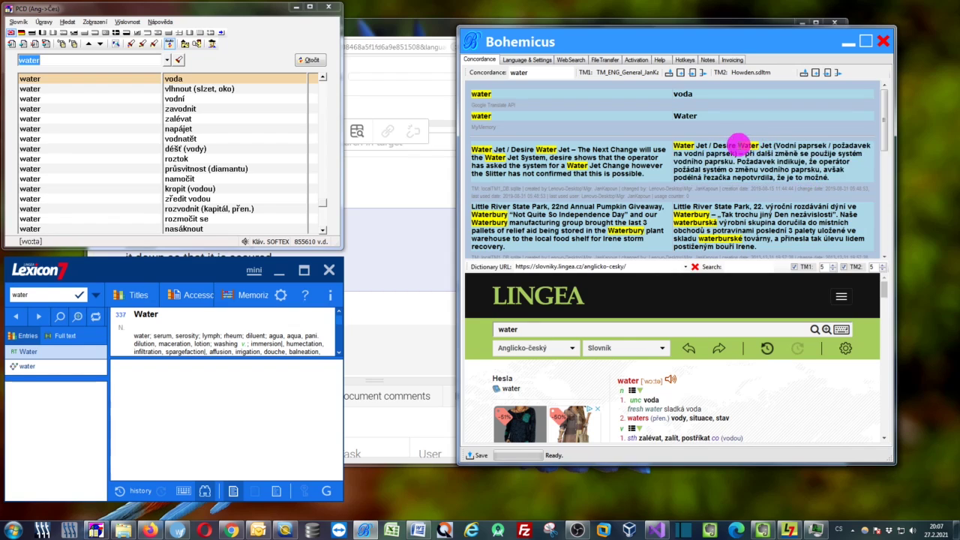
{"action": "left_click", "coordinate": [765, 168]}
{"action": "scroll", "coordinate": [765, 194], "scroll_direction": "down", "scroll_amount": 5}
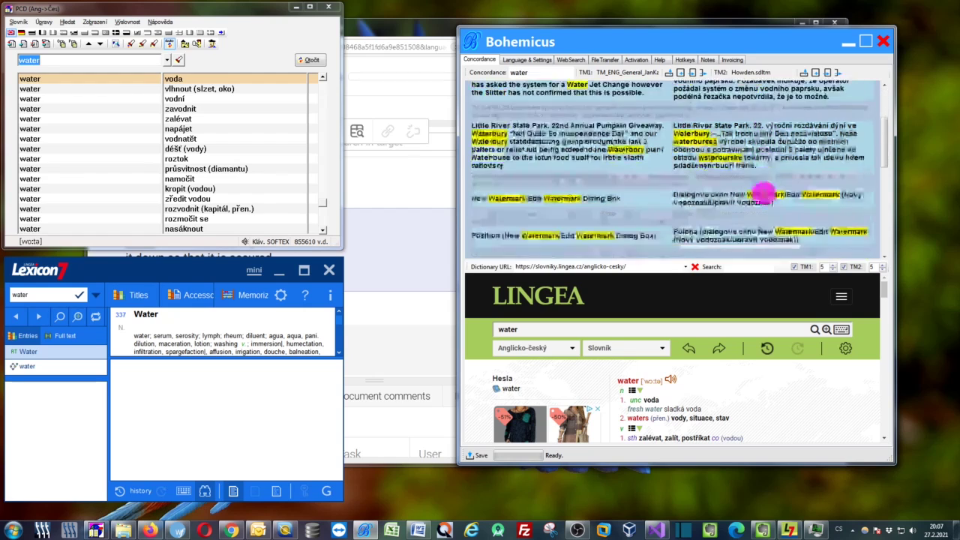
{"action": "scroll", "coordinate": [763, 195], "scroll_direction": "up", "scroll_amount": 5}
{"action": "left_click_drag", "start_coordinate": [536, 150], "coordinate": [572, 150]}
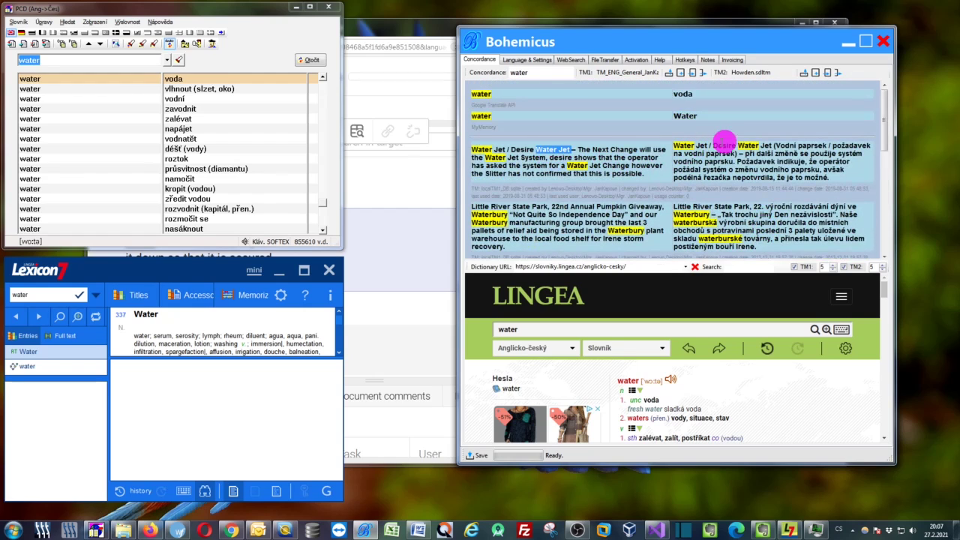
{"action": "double_click", "coordinate": [747, 147]}
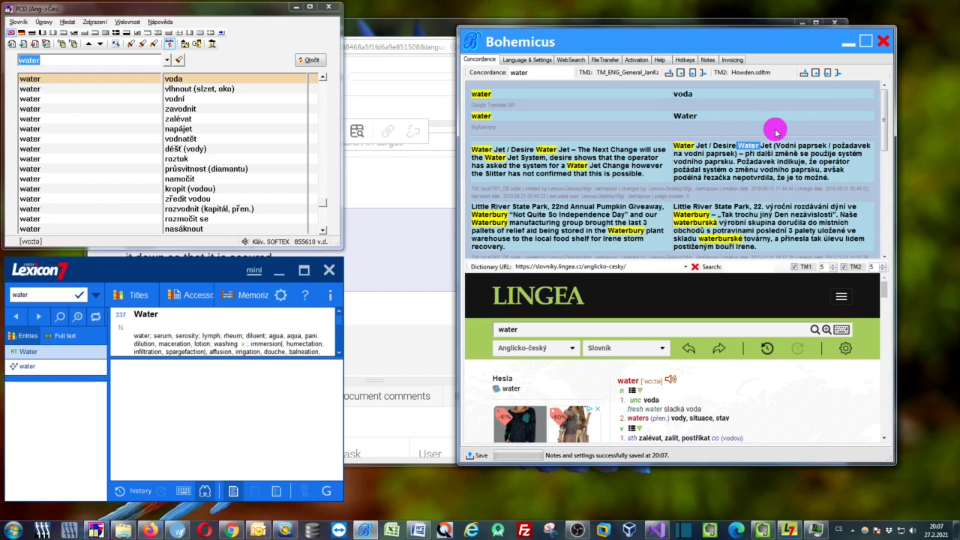
{"action": "left_click", "coordinate": [849, 43]}
Minimize the PCD, Lexicon and Smartcat windows and bring back the Wordfast kettle project
{"action": "left_click", "coordinate": [295, 8]}
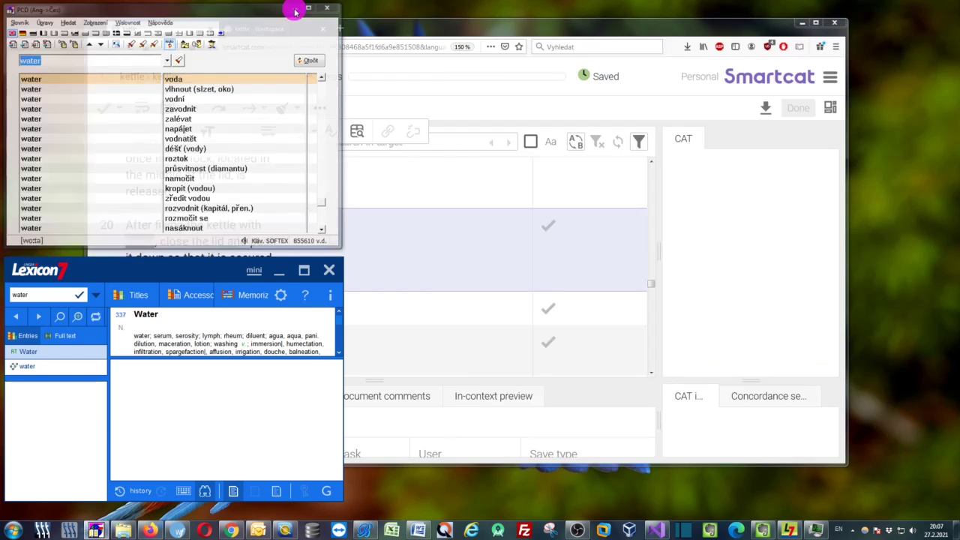
{"action": "left_click", "coordinate": [279, 270]}
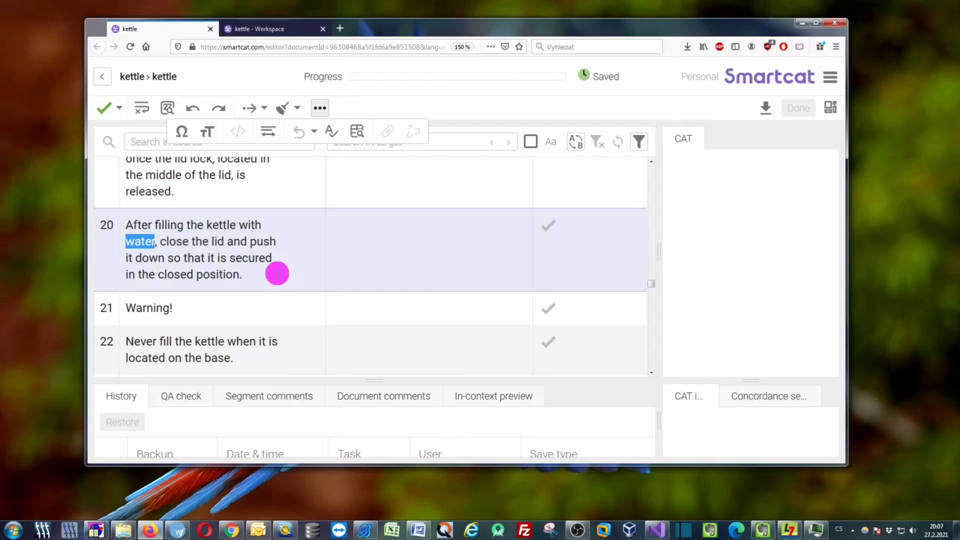
{"action": "left_click", "coordinate": [801, 25]}
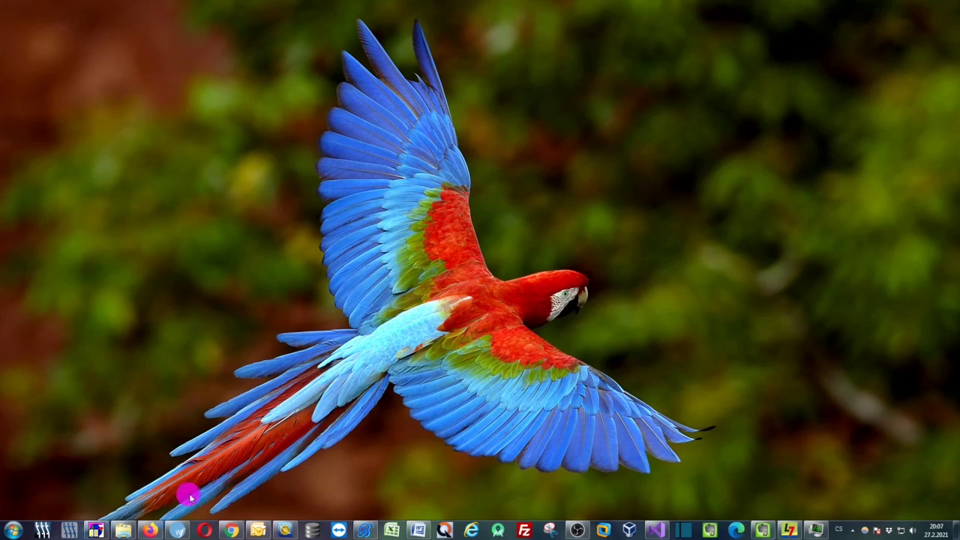
{"action": "left_click", "coordinate": [180, 530]}
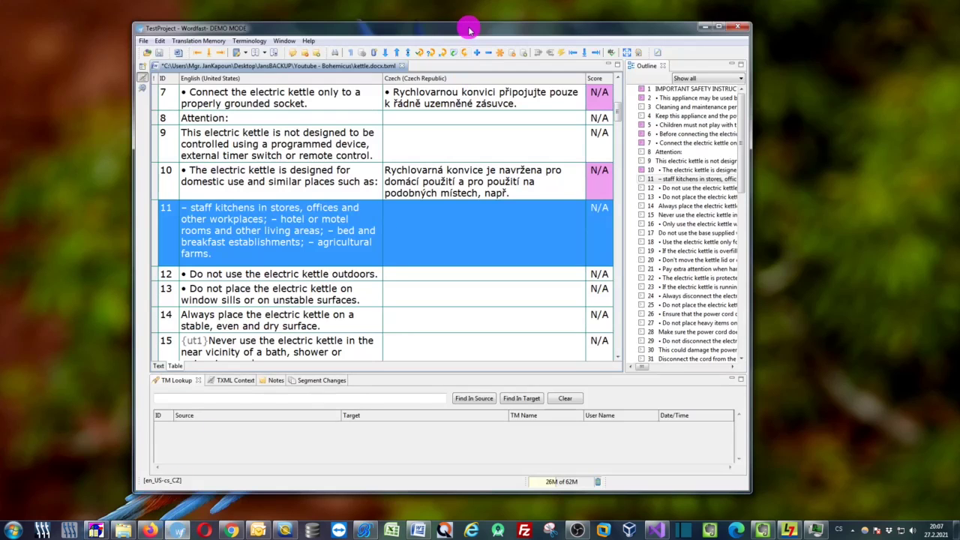
Select 'electric kettle' in Wordfast segment 12's source and run a Bohemicus web search on it
{"action": "left_click", "coordinate": [420, 277]}
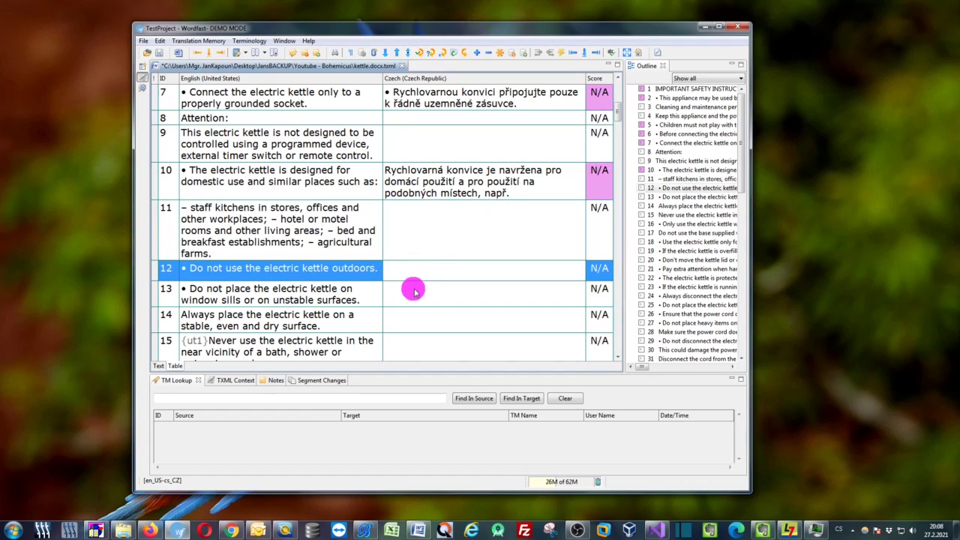
{"action": "left_click", "coordinate": [332, 310]}
{"action": "left_click", "coordinate": [311, 268]}
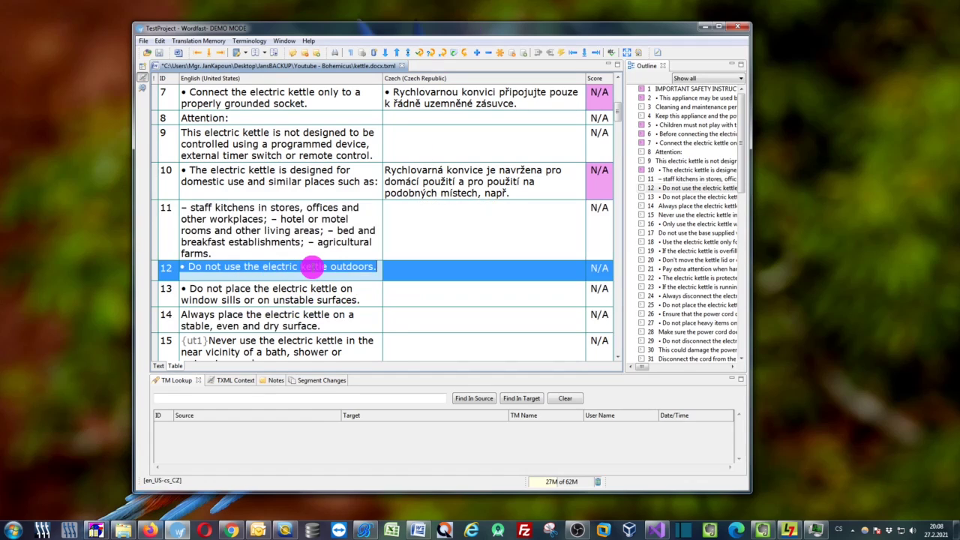
{"action": "left_click", "coordinate": [298, 268]}
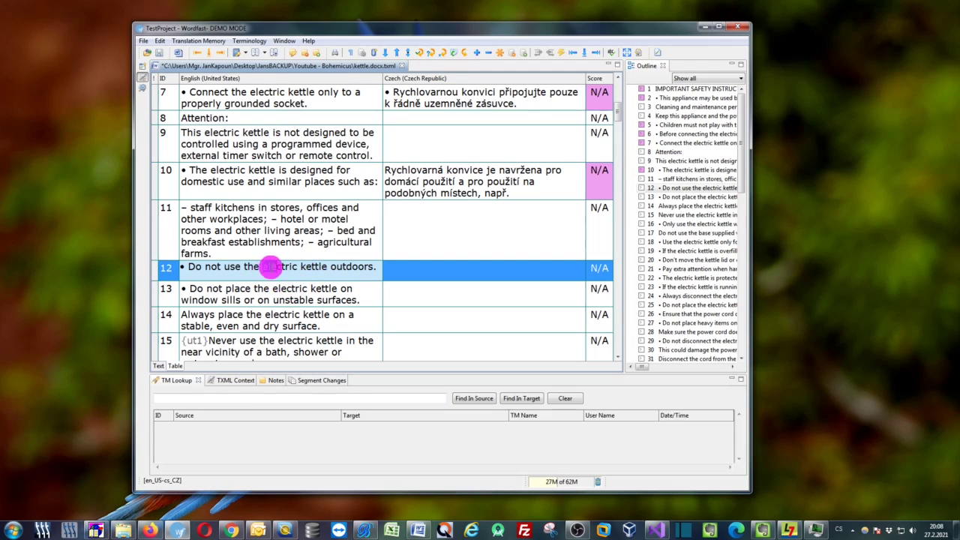
{"action": "left_click_drag", "start_coordinate": [263, 269], "coordinate": [327, 269]}
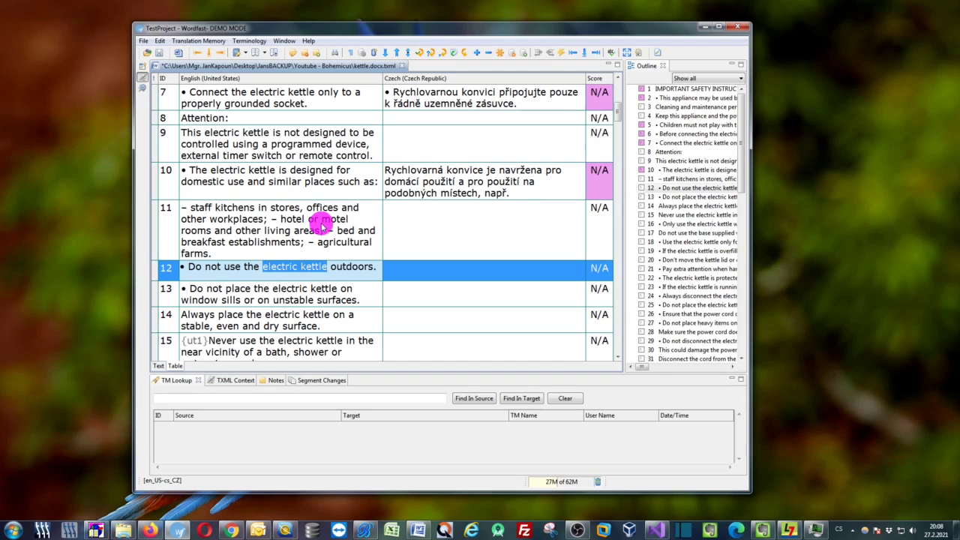
{"action": "key", "text": "ctrl"}
{"action": "key", "text": "ctrl+g"}
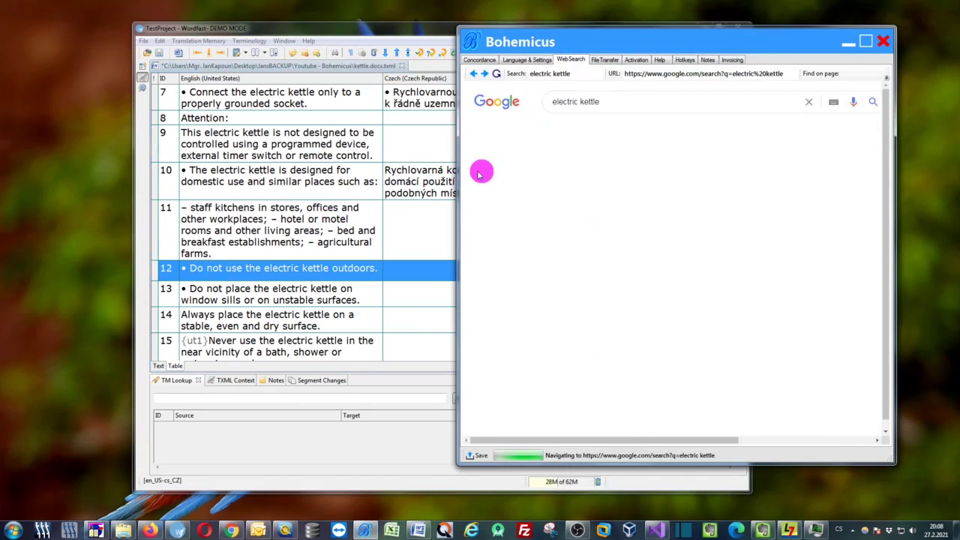
Maximize Bohemicus to browse the Google 'electric kettle' results, then restore it and dock it at the right edge
{"action": "scroll", "coordinate": [529, 315], "scroll_direction": "down", "scroll_amount": 1}
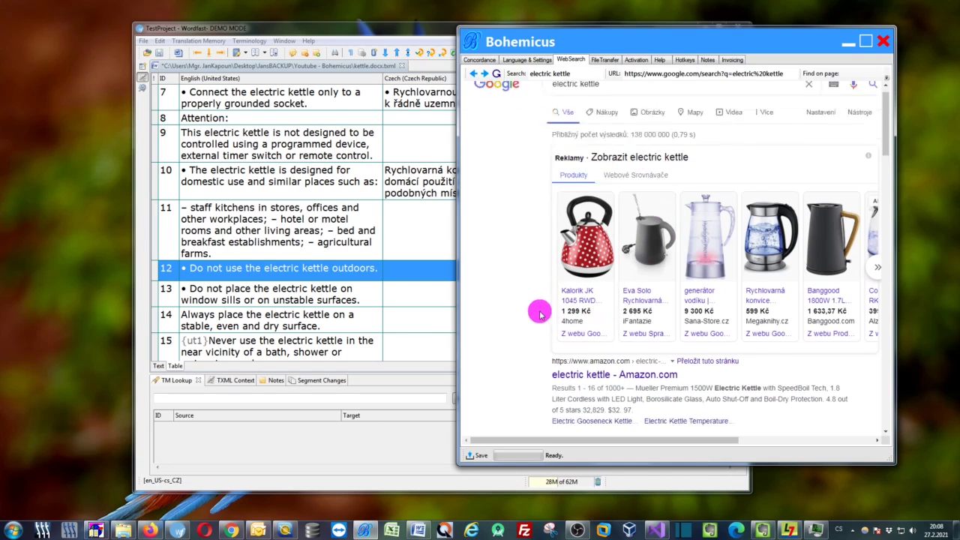
{"action": "scroll", "coordinate": [543, 292], "scroll_direction": "up", "scroll_amount": 1}
{"action": "double_click", "coordinate": [712, 42]}
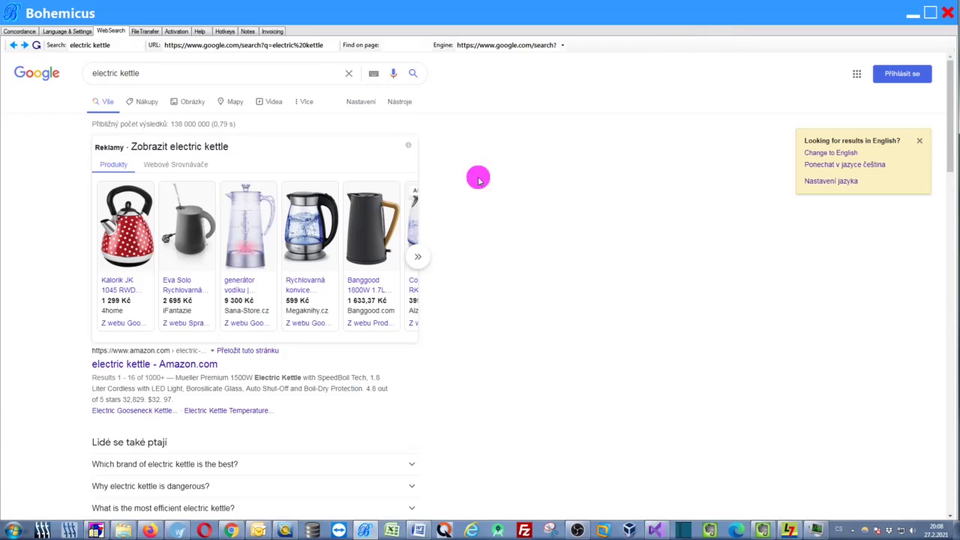
{"action": "scroll", "coordinate": [315, 387], "scroll_direction": "down", "scroll_amount": 2}
{"action": "scroll", "coordinate": [315, 399], "scroll_direction": "up", "scroll_amount": 1}
{"action": "scroll", "coordinate": [445, 393], "scroll_direction": "down", "scroll_amount": 6}
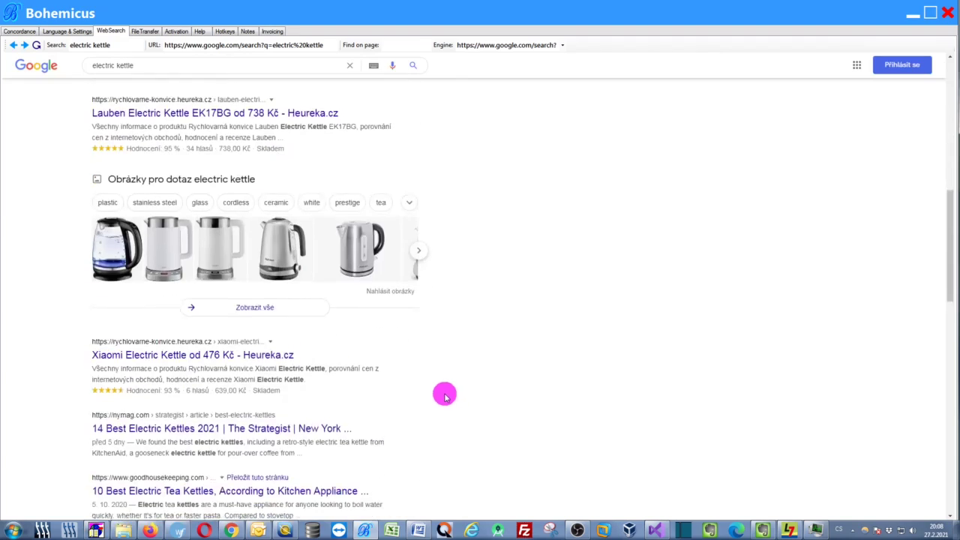
{"action": "scroll", "coordinate": [443, 394], "scroll_direction": "up", "scroll_amount": 4}
{"action": "scroll", "coordinate": [429, 409], "scroll_direction": "down", "scroll_amount": 1}
{"action": "scroll", "coordinate": [428, 409], "scroll_direction": "up", "scroll_amount": 5}
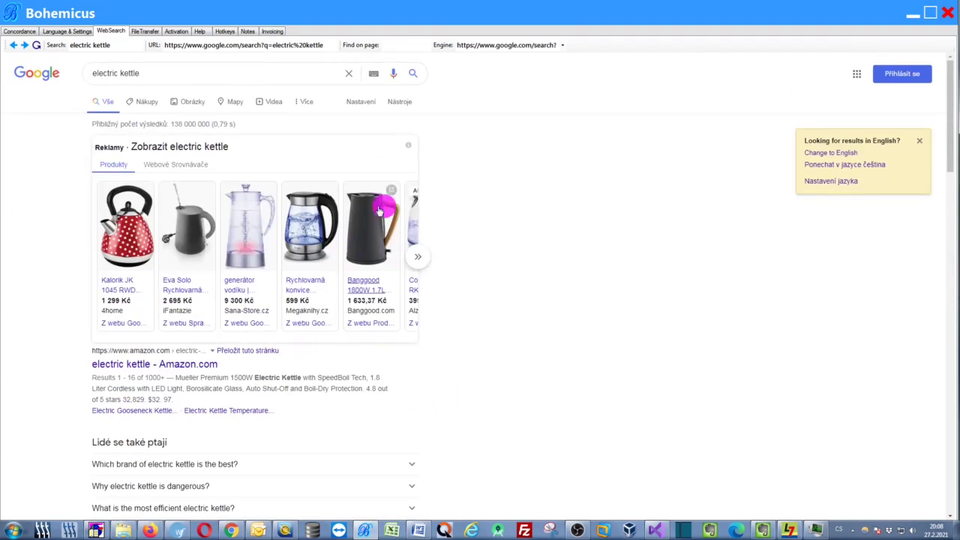
{"action": "double_click", "coordinate": [283, 7]}
{"action": "left_click_drag", "start_coordinate": [641, 35], "coordinate": [845, 40]}
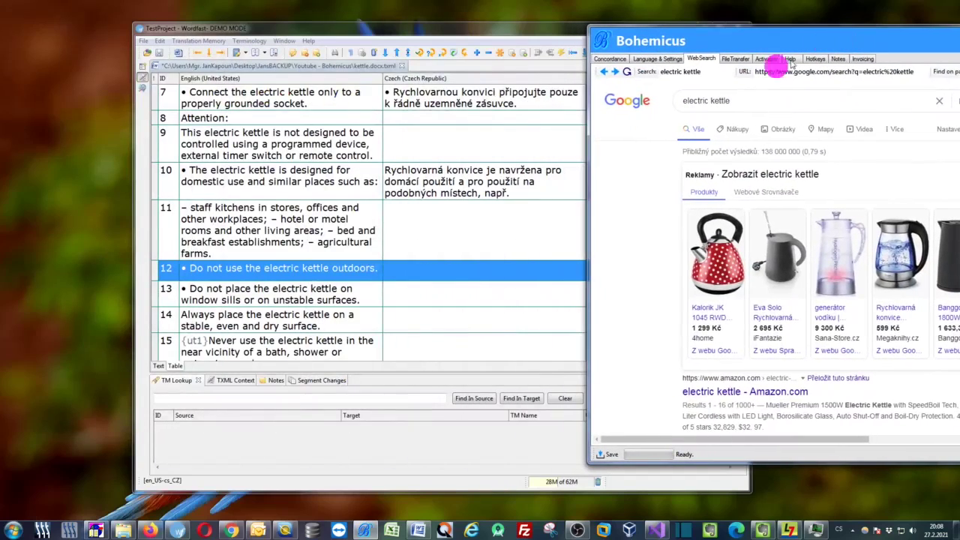
Scroll the Smartcat kettle editor down to segment 32 and select 'stainless steel'
{"action": "left_click", "coordinate": [150, 531]}
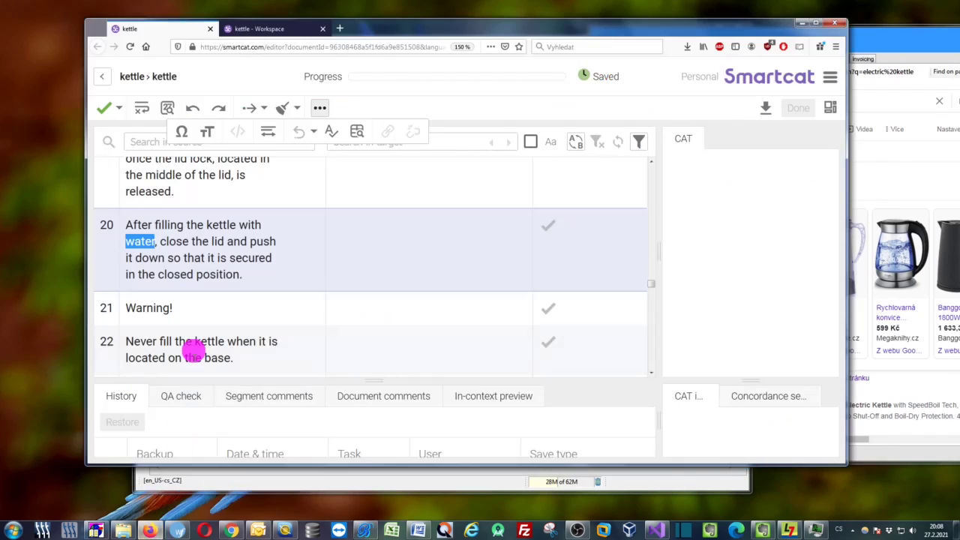
{"action": "left_click", "coordinate": [225, 262]}
{"action": "scroll", "coordinate": [258, 283], "scroll_direction": "down", "scroll_amount": 1}
{"action": "scroll", "coordinate": [258, 282], "scroll_direction": "down", "scroll_amount": 3}
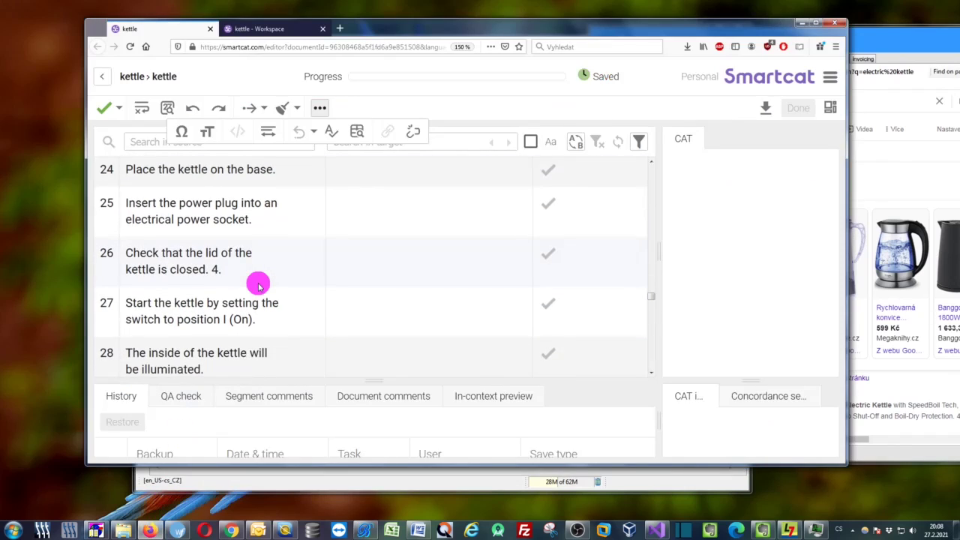
{"action": "scroll", "coordinate": [257, 279], "scroll_direction": "down", "scroll_amount": 1}
{"action": "scroll", "coordinate": [271, 286], "scroll_direction": "down", "scroll_amount": 5}
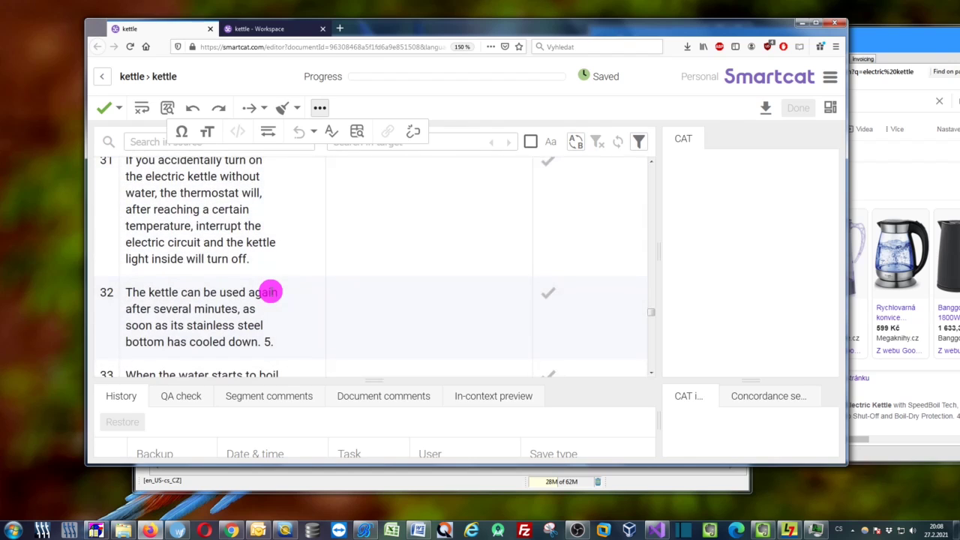
{"action": "left_click_drag", "start_coordinate": [188, 325], "coordinate": [262, 327]}
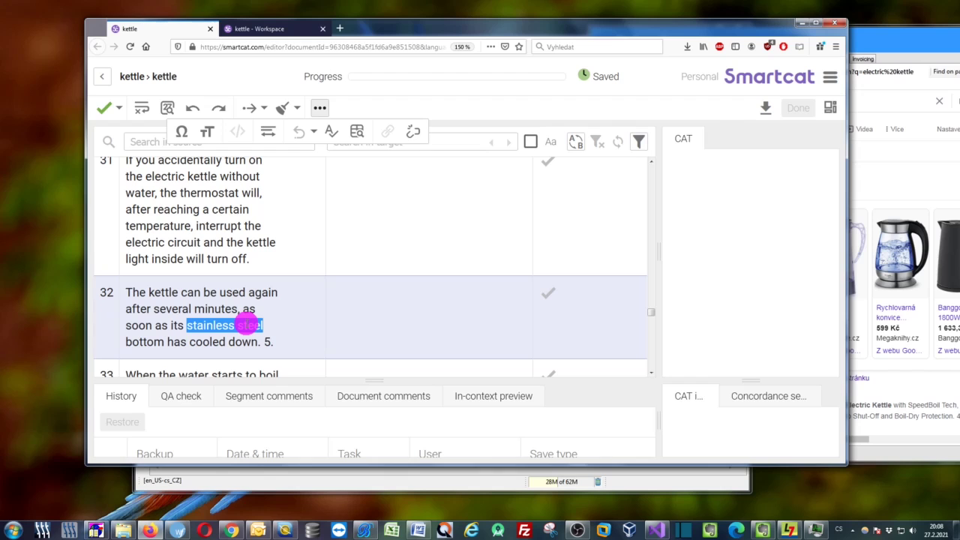
Run a Bohemicus web search for 'stainless steel' and view the results full screen
{"action": "key", "text": "ctrl+alt+g"}
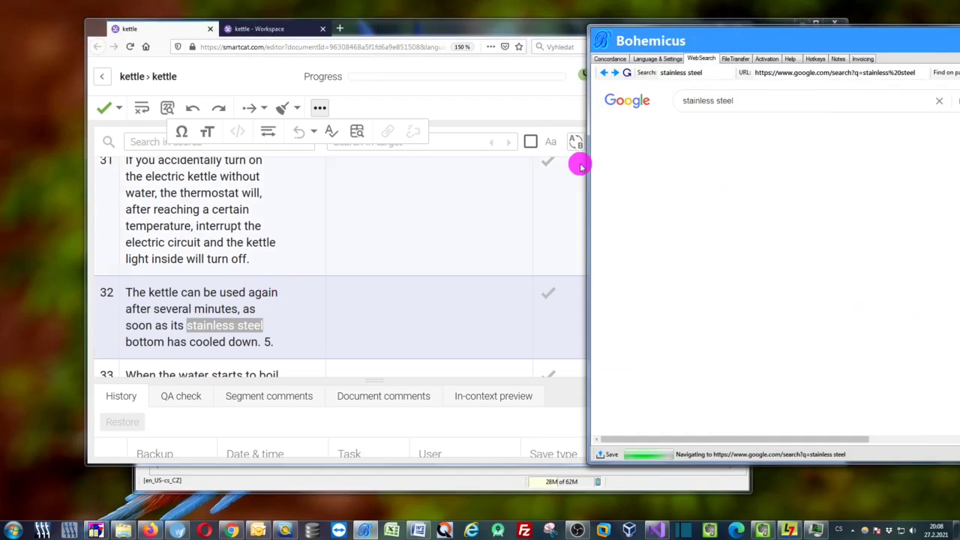
{"action": "left_click_drag", "start_coordinate": [615, 38], "coordinate": [424, 53]}
{"action": "double_click", "coordinate": [564, 59]}
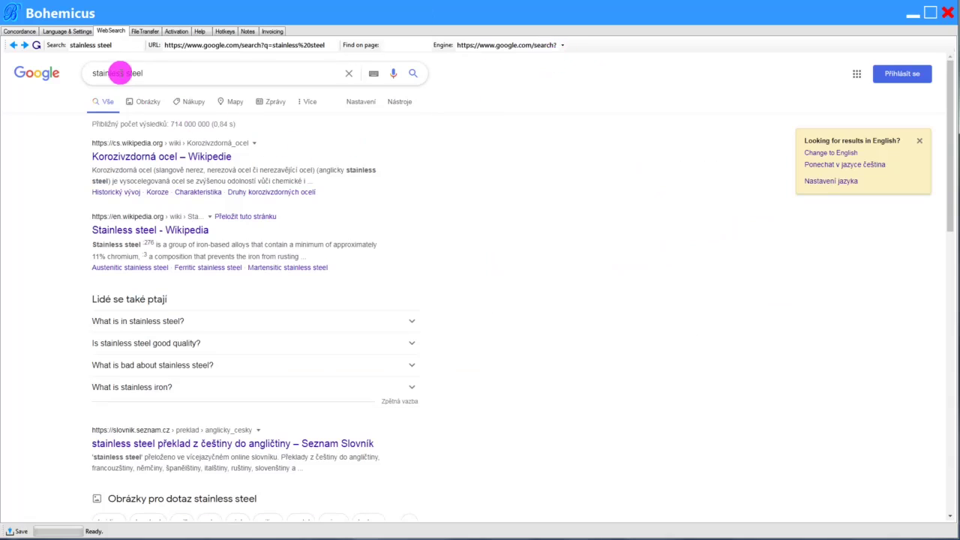
{"action": "left_click_drag", "start_coordinate": [134, 73], "coordinate": [65, 70]}
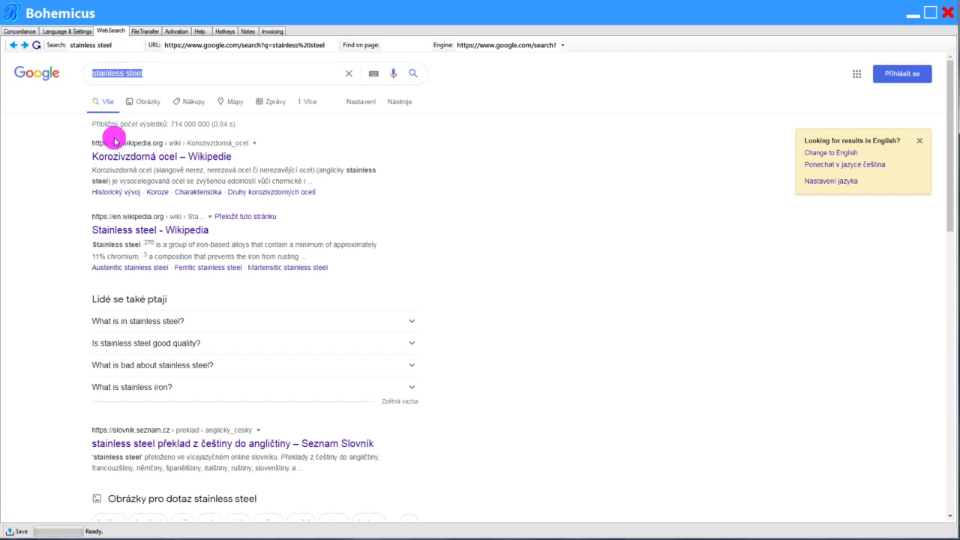
{"action": "left_click_drag", "start_coordinate": [401, 12], "coordinate": [368, 34]}
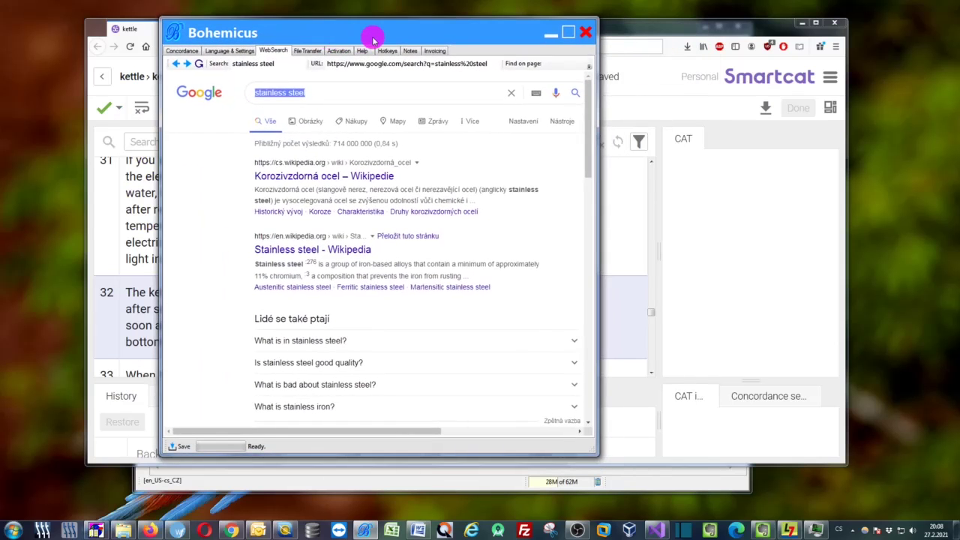
{"action": "double_click", "coordinate": [369, 34]}
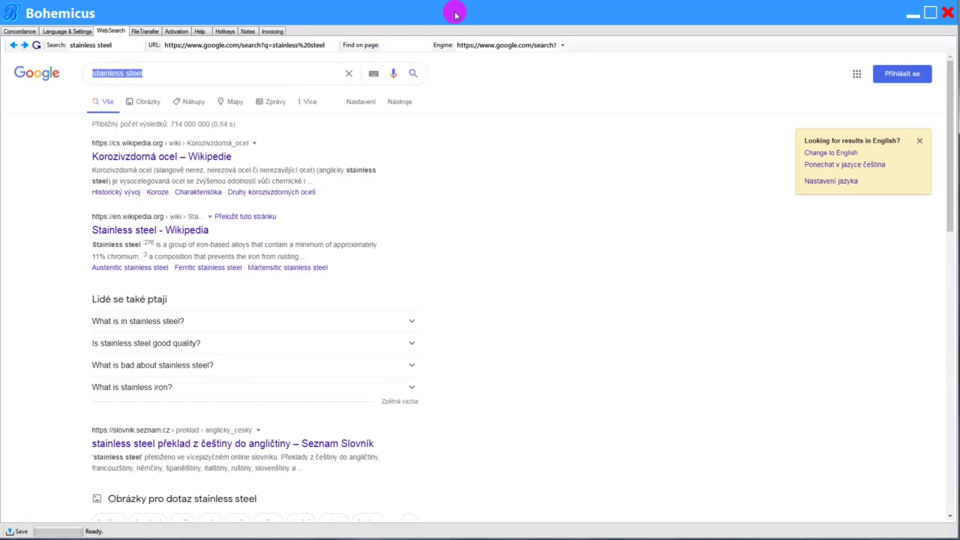
Switch the Bohemicus search engine to duckduckgo.com and shrink the window
{"action": "left_click", "coordinate": [561, 46]}
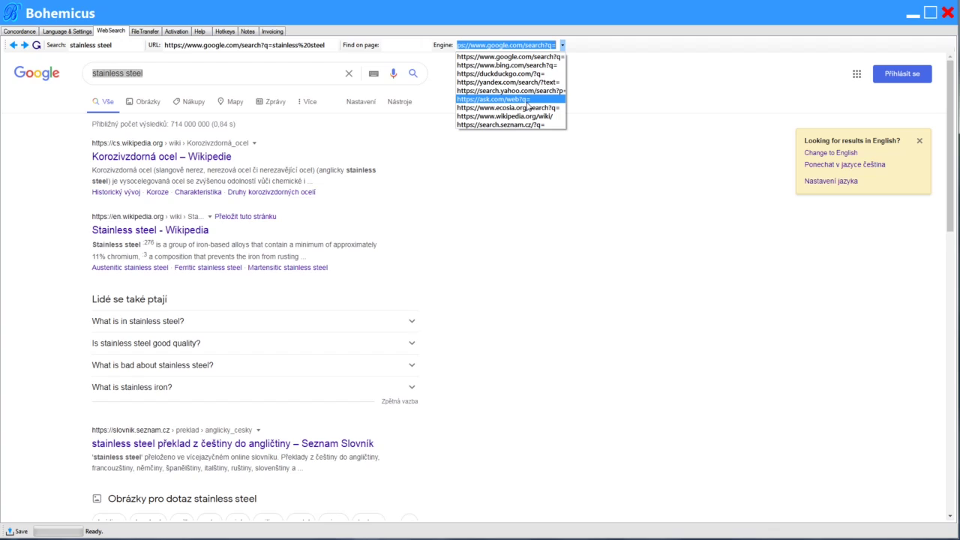
{"action": "left_click", "coordinate": [514, 74]}
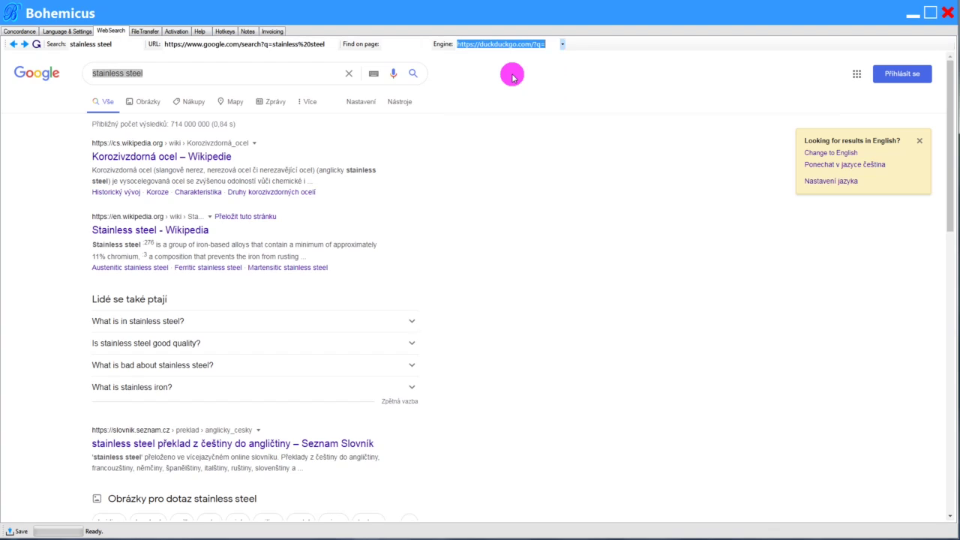
{"action": "double_click", "coordinate": [318, 7]}
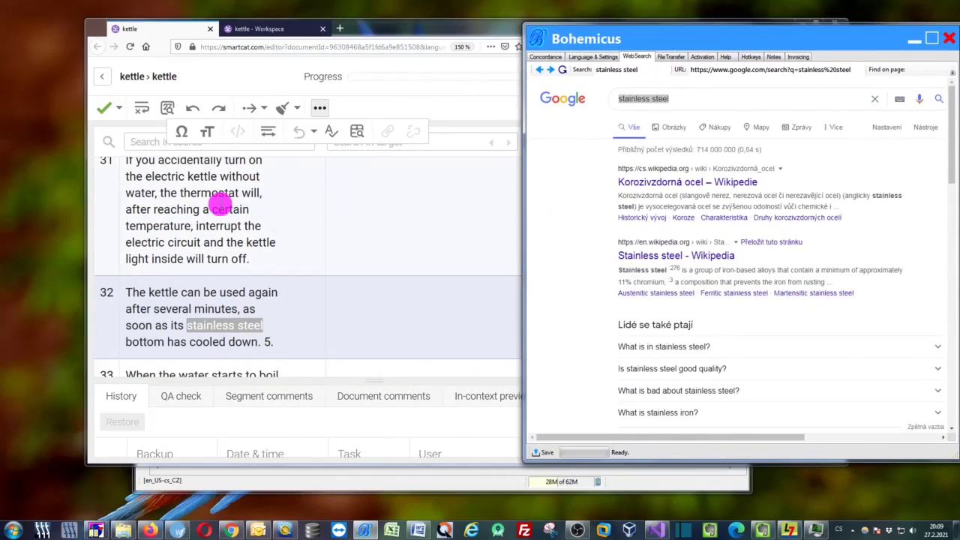
Select 'electric circuit' in Smartcat segment 31 and search it on the web via DuckDuckGo
{"action": "left_click", "coordinate": [226, 199]}
{"action": "double_click", "coordinate": [152, 225]}
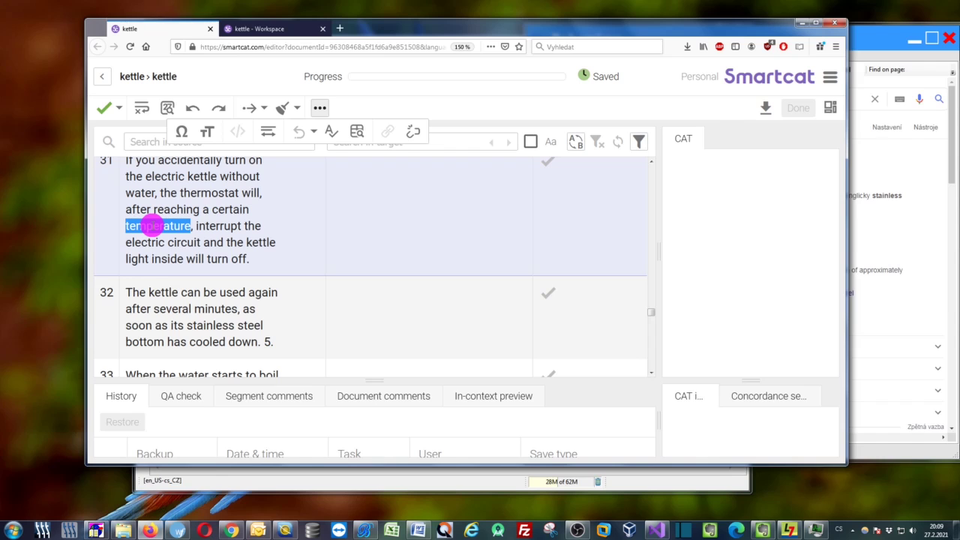
{"action": "left_click", "coordinate": [135, 242]}
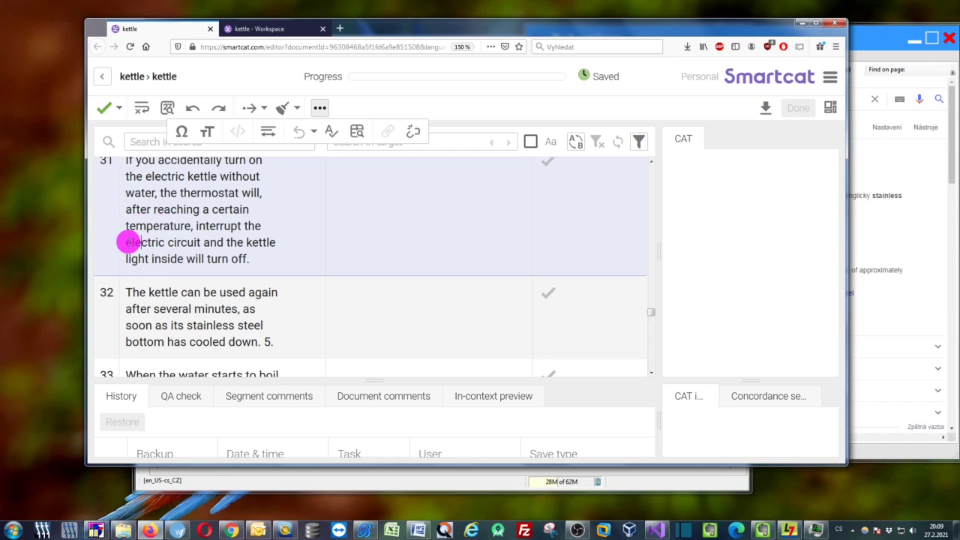
{"action": "left_click_drag", "start_coordinate": [127, 244], "coordinate": [189, 240]}
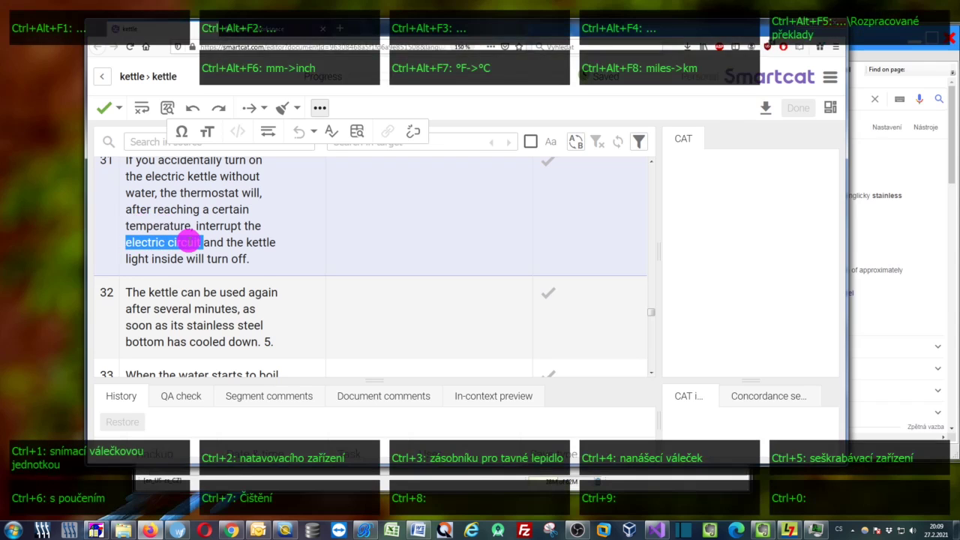
{"action": "key", "text": "ctrl+d"}
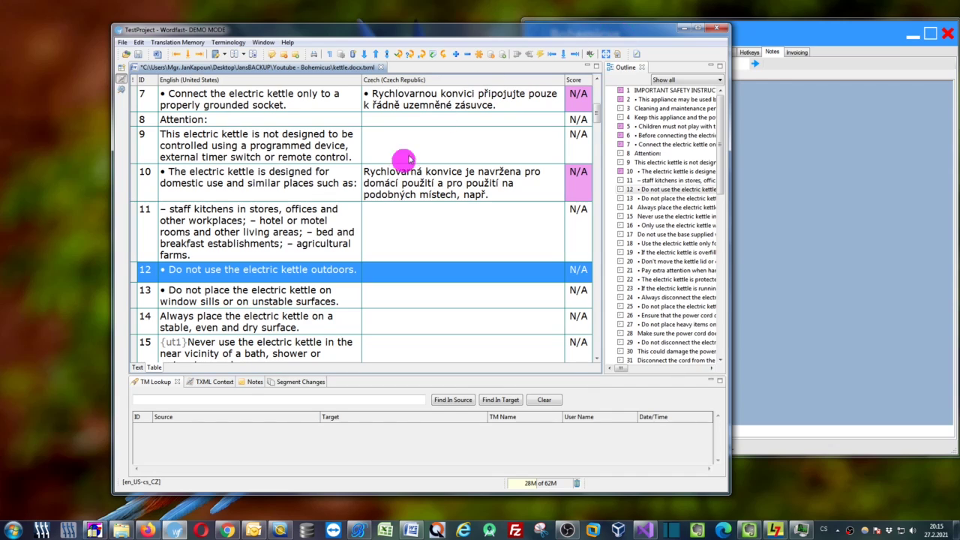
Select Wordfast row 12's sentence 'Do not use the electric kettle outdoors.' and send it to Bohemicus Note 2
{"action": "left_click", "coordinate": [282, 267]}
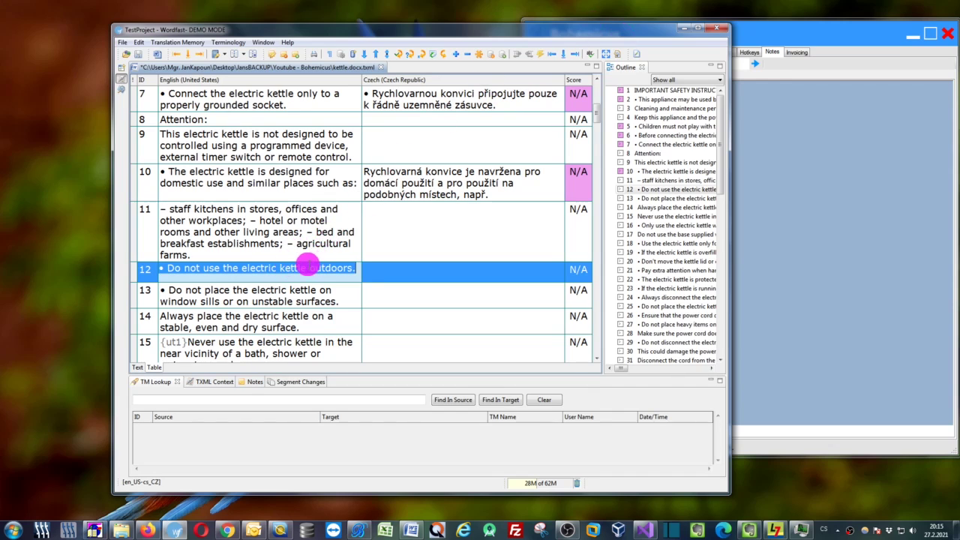
{"action": "left_click", "coordinate": [308, 268]}
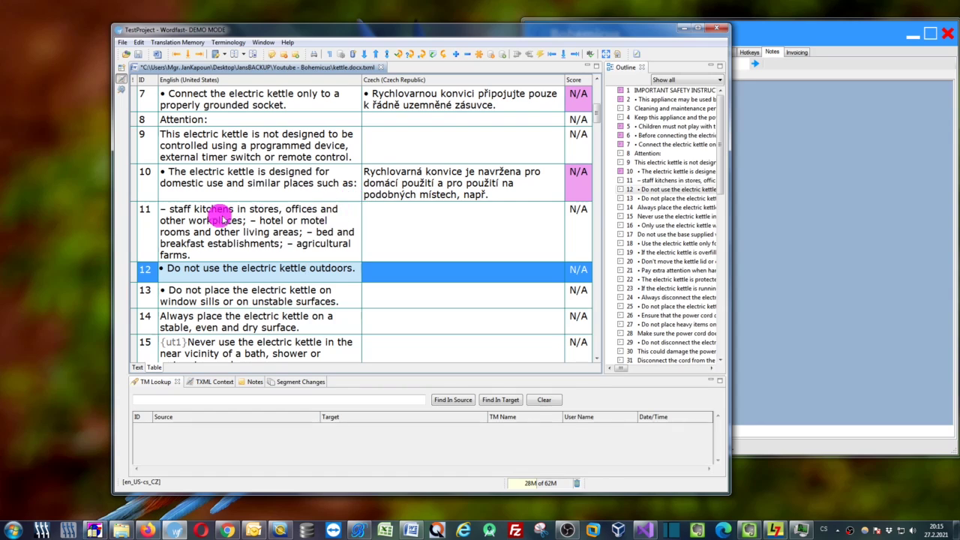
{"action": "left_click_drag", "start_coordinate": [165, 269], "coordinate": [379, 263]}
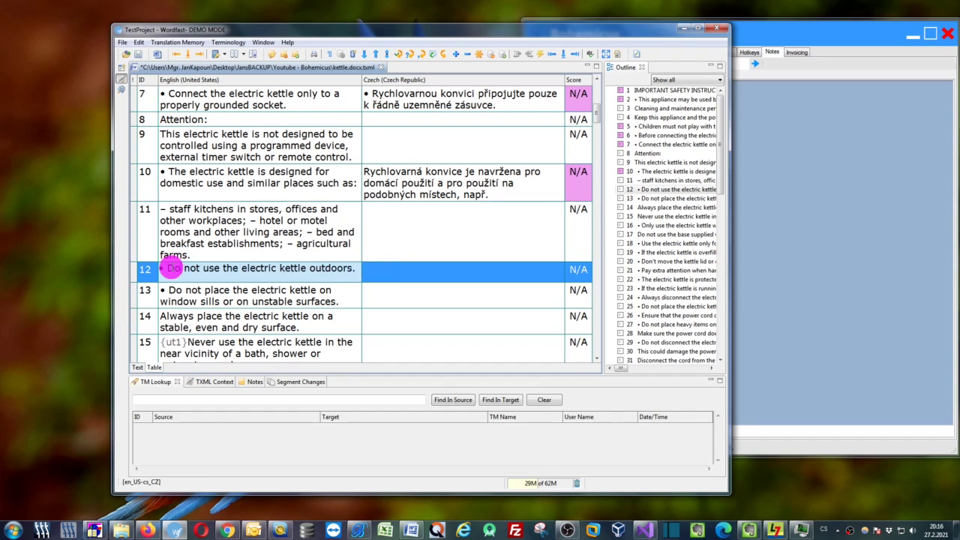
{"action": "left_click_drag", "start_coordinate": [165, 268], "coordinate": [360, 268]}
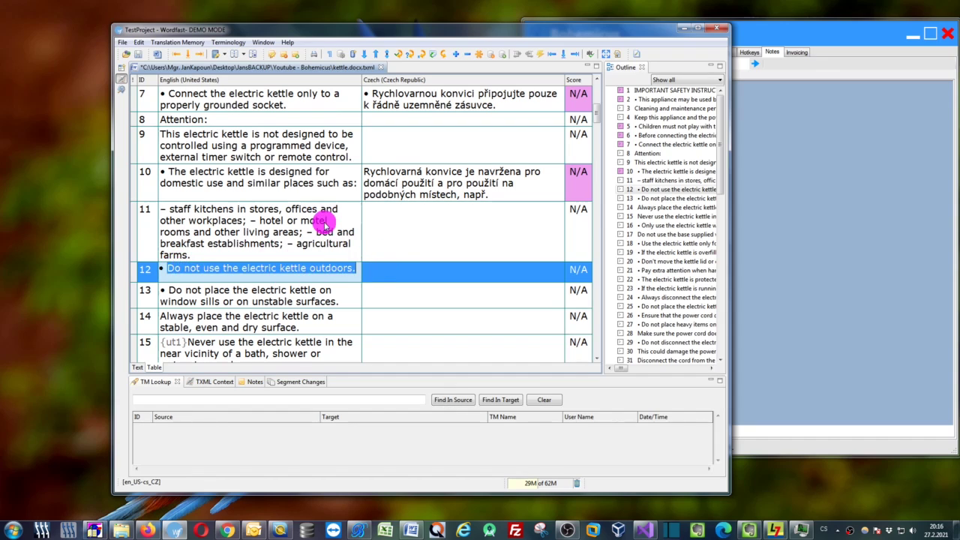
{"action": "key", "text": "ctrl"}
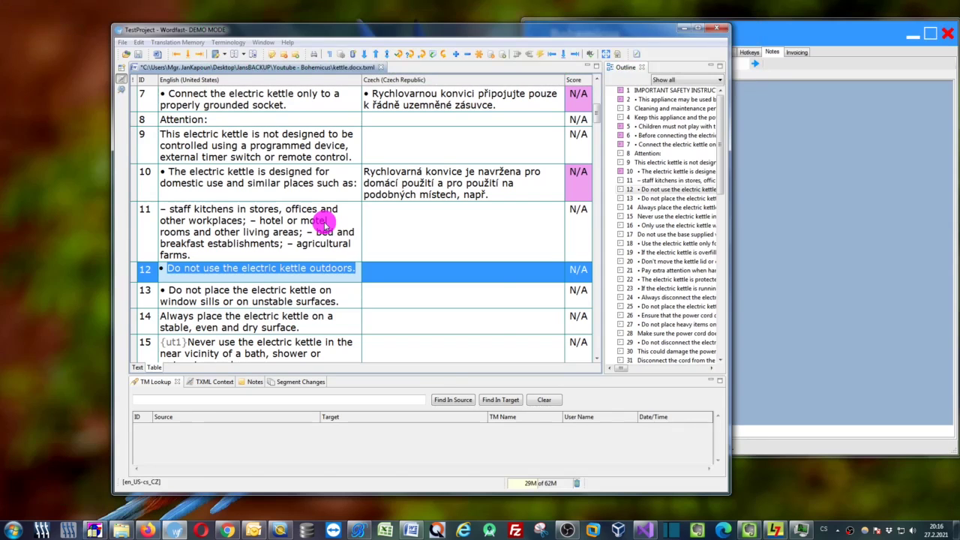
{"action": "key", "text": "ctrl+2"}
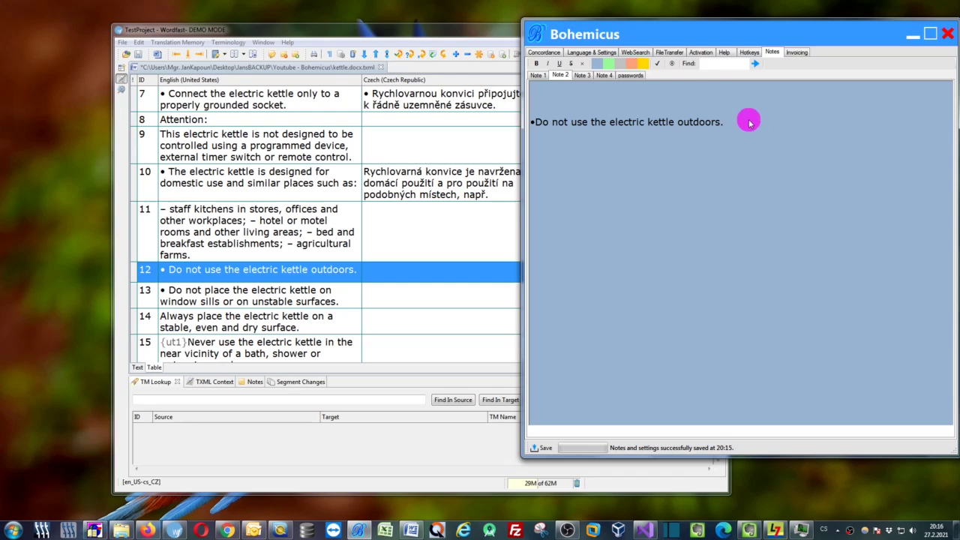
Delete the blank line above the kettle sentence in Note 2, then switch to the Word document
{"action": "left_click_drag", "start_coordinate": [737, 123], "coordinate": [537, 123]}
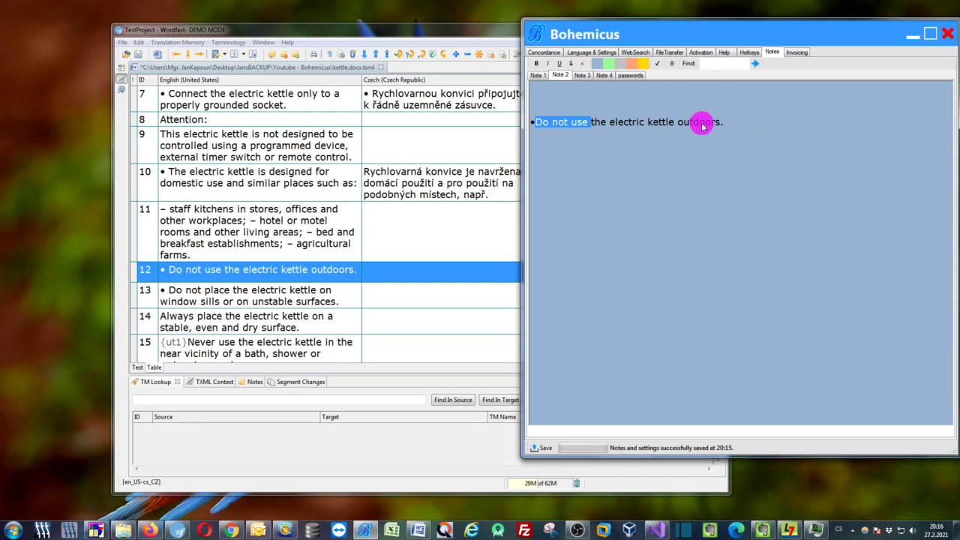
{"action": "left_click", "coordinate": [673, 130]}
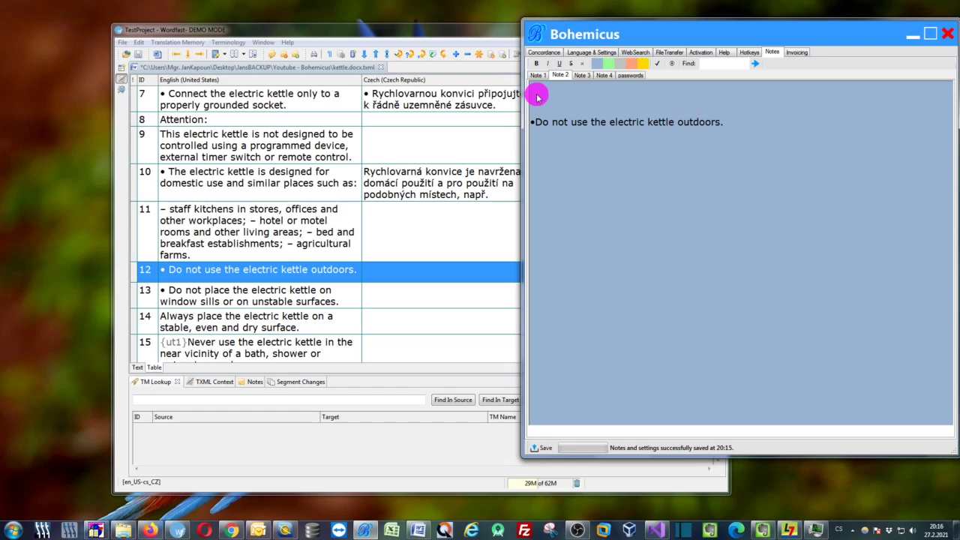
{"action": "left_click", "coordinate": [568, 94]}
{"action": "key", "text": "BackSpace"}
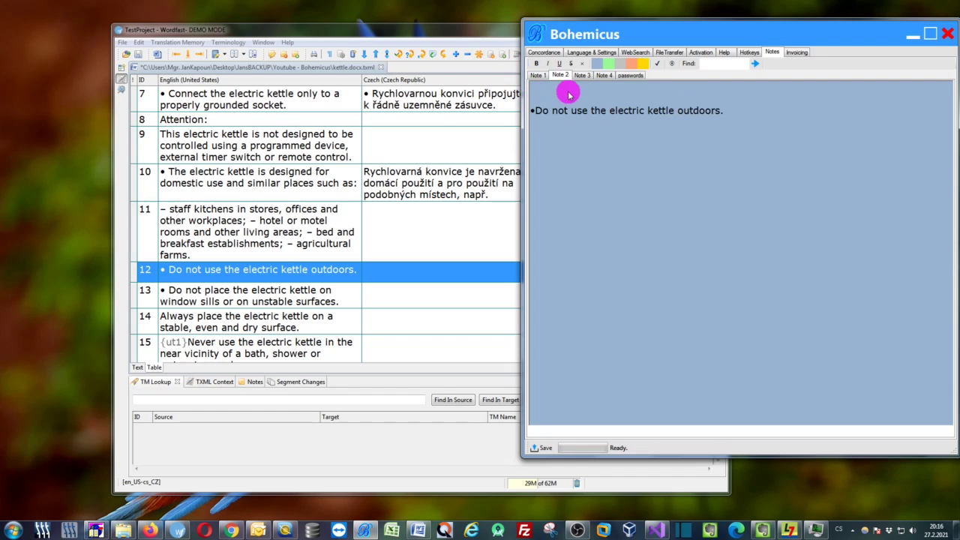
{"action": "left_click_drag", "start_coordinate": [537, 111], "coordinate": [751, 112]}
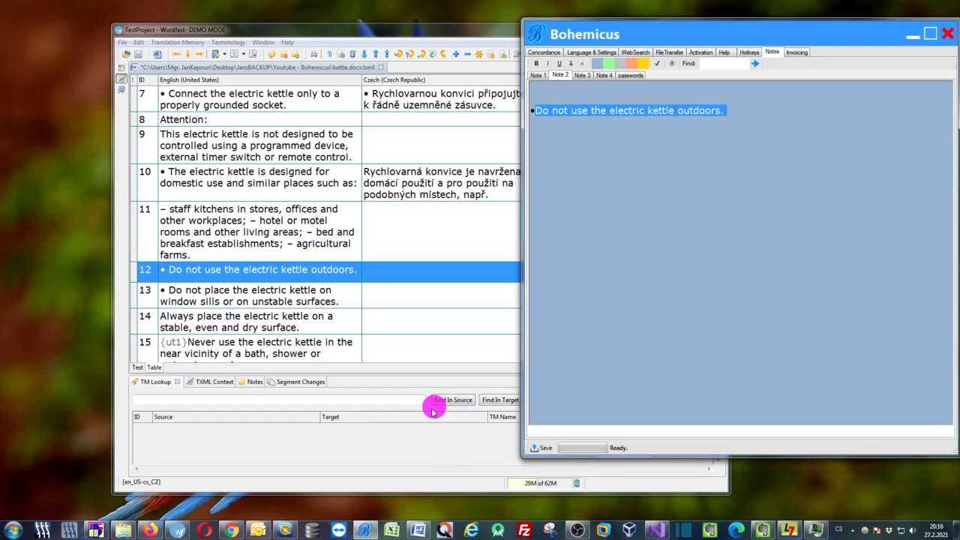
{"action": "left_click", "coordinate": [418, 530]}
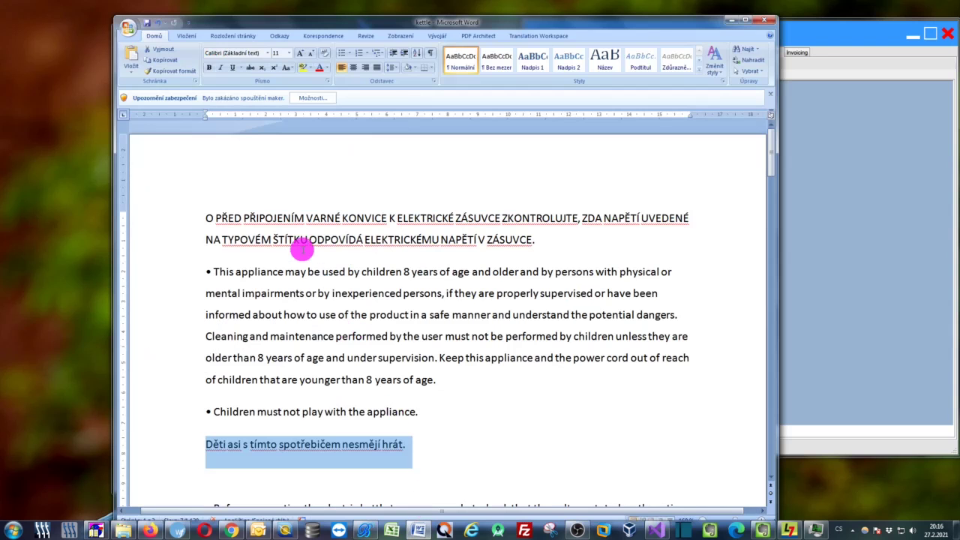
Select the Word bullet 'Children must not play with the appliance.' and append it to Bohemicus Note 2
{"action": "left_click_drag", "start_coordinate": [229, 267], "coordinate": [450, 289]}
{"action": "left_click", "coordinate": [418, 412]}
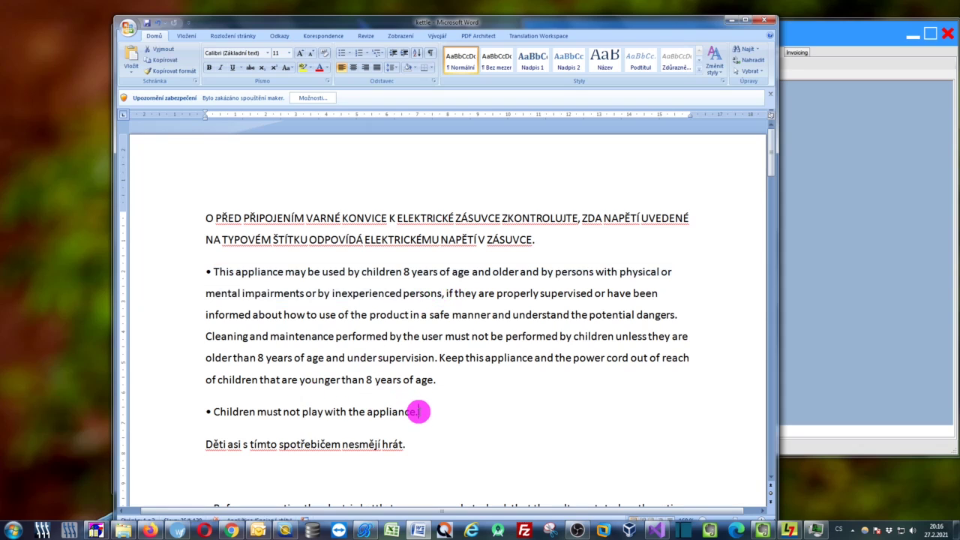
{"action": "left_click_drag", "start_coordinate": [417, 411], "coordinate": [240, 405]}
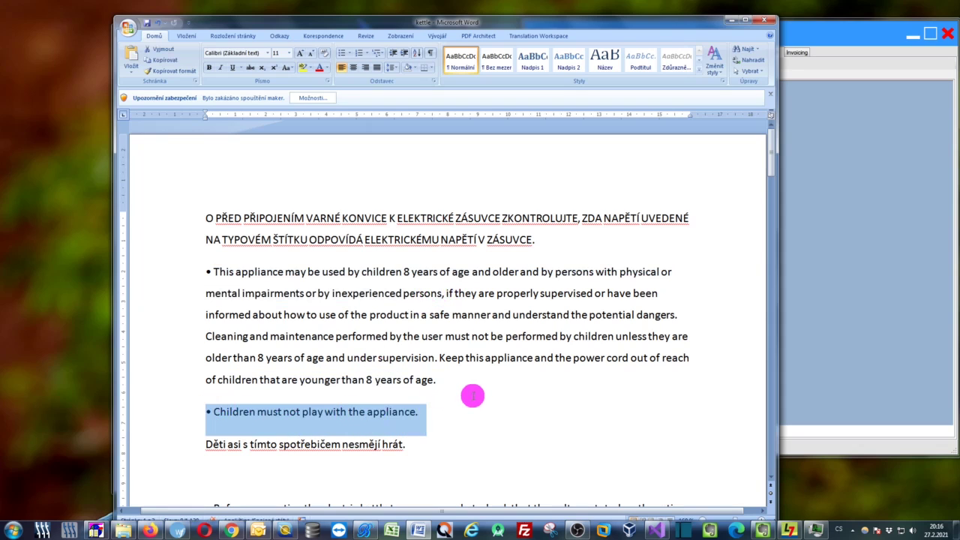
{"action": "key", "text": "ctrl+c"}
{"action": "key", "text": "ctrl+n"}
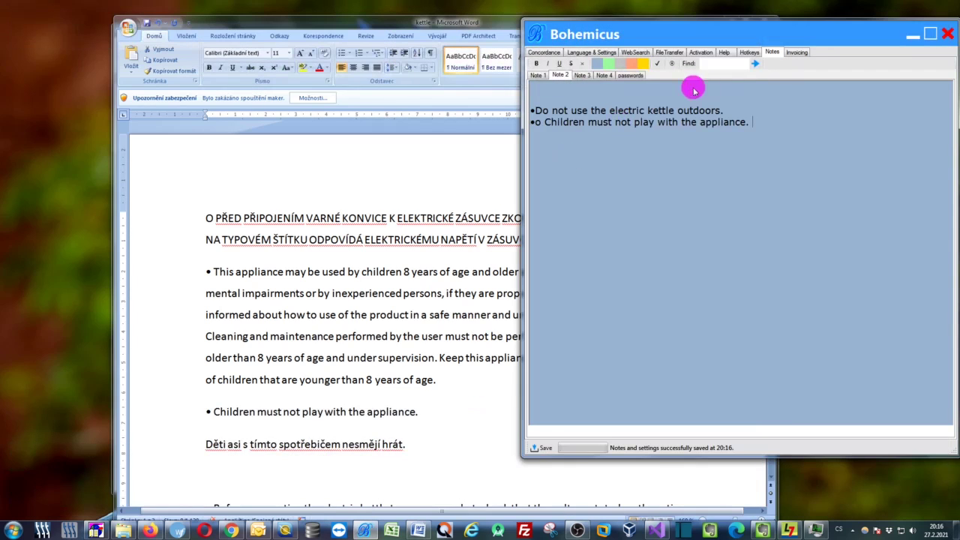
Put the kettle sentence and the children sentence on separate lines in Note 2
{"action": "left_click_drag", "start_coordinate": [773, 30], "coordinate": [664, 36]}
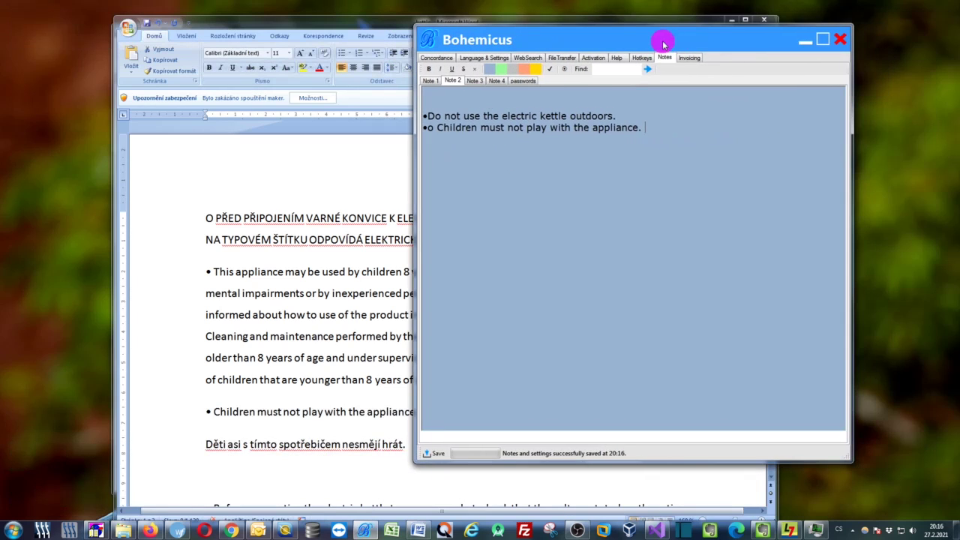
{"action": "left_click", "coordinate": [619, 116]}
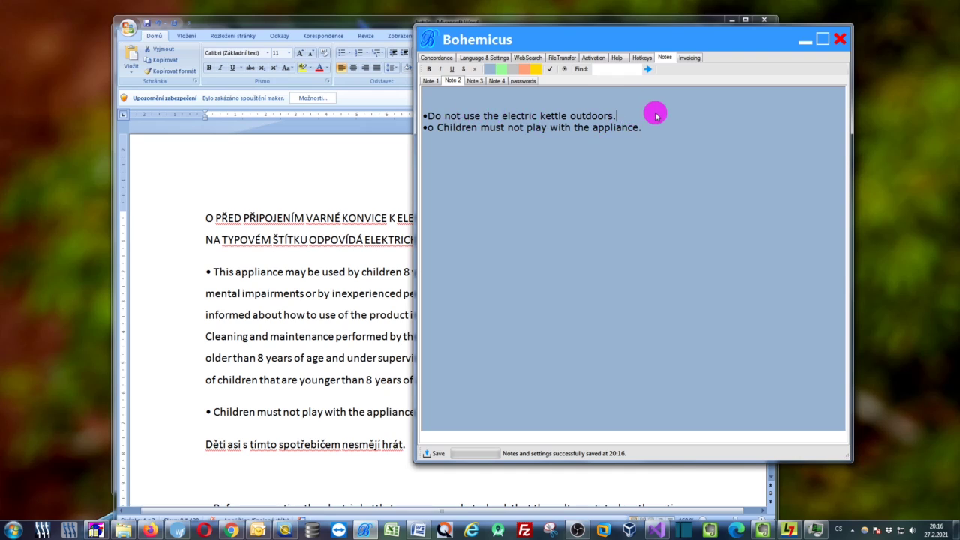
{"action": "key", "text": "Return"}
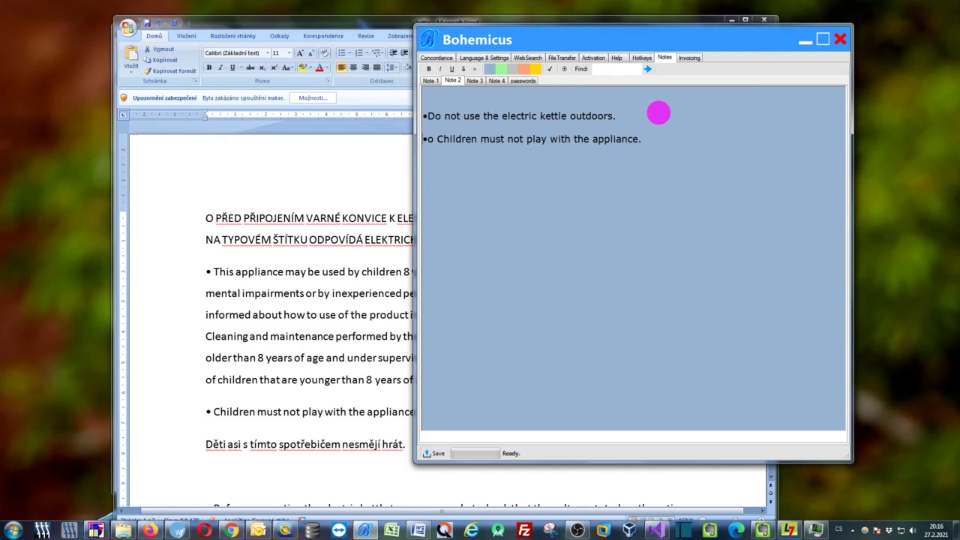
Make 'Children must' bold, italic and underlined, and append '- ask PM how to translate it'
{"action": "key", "text": "ctrl"}
{"action": "key", "text": "ctrl+shift+Right"}
{"action": "key", "text": "ctrl+shift+Right"}
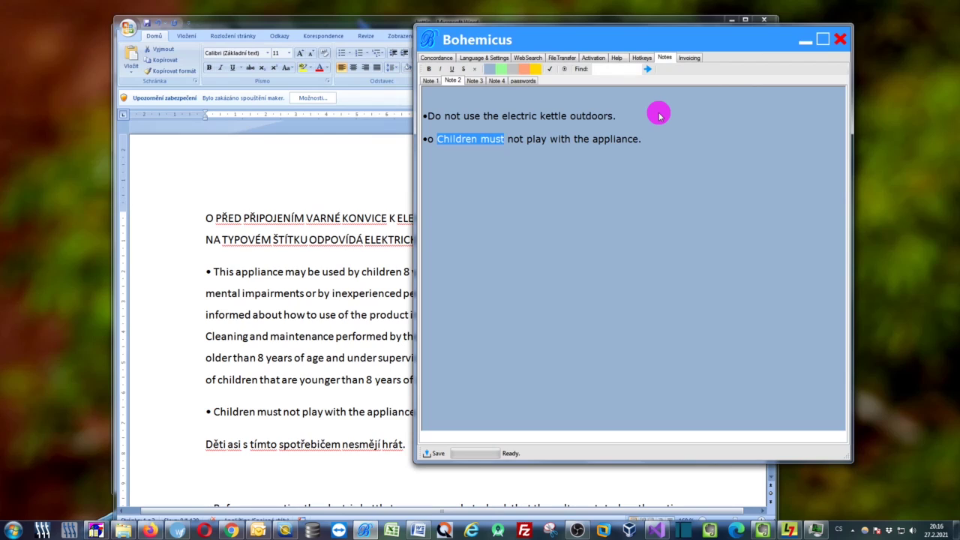
{"action": "left_click", "coordinate": [430, 69]}
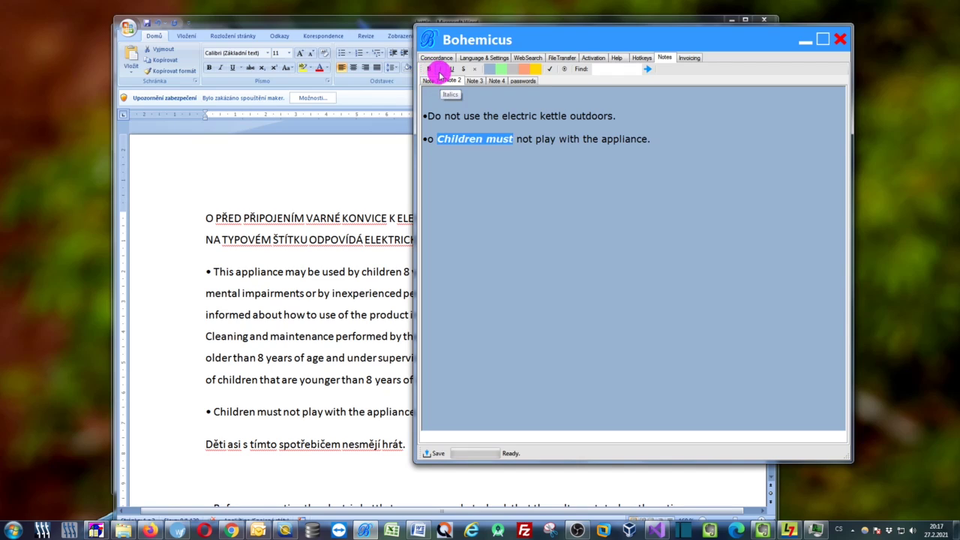
{"action": "left_click", "coordinate": [452, 69]}
{"action": "left_click", "coordinate": [660, 141]}
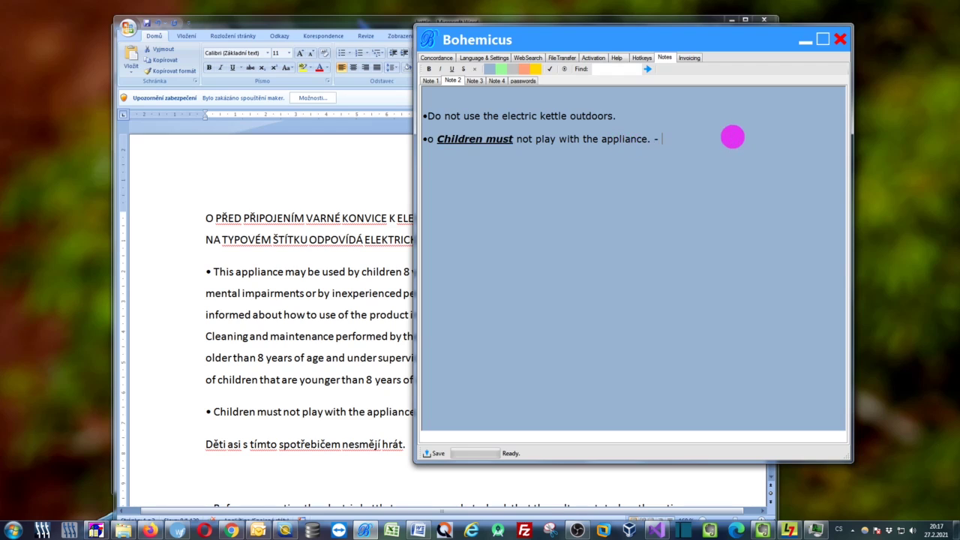
{"action": "type", "text": "- ask PM how to translate it"}
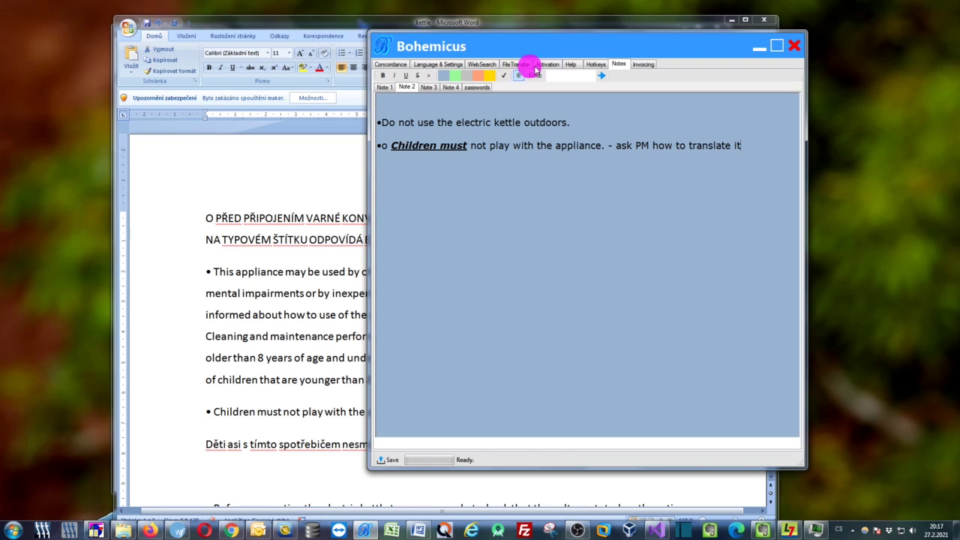
Mark the 'Children must' note as done and find 'outdoors' in the notes
{"action": "left_click", "coordinate": [426, 141]}
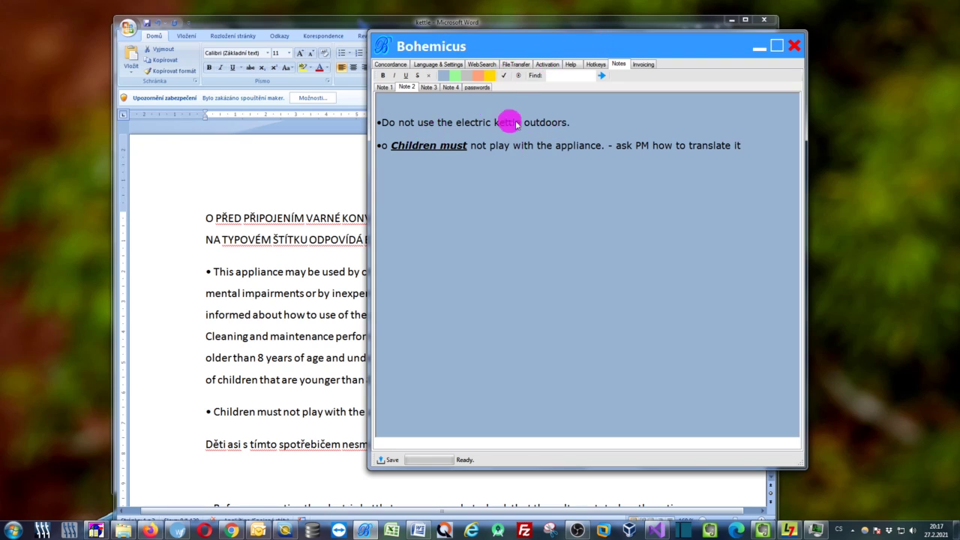
{"action": "left_click", "coordinate": [503, 76]}
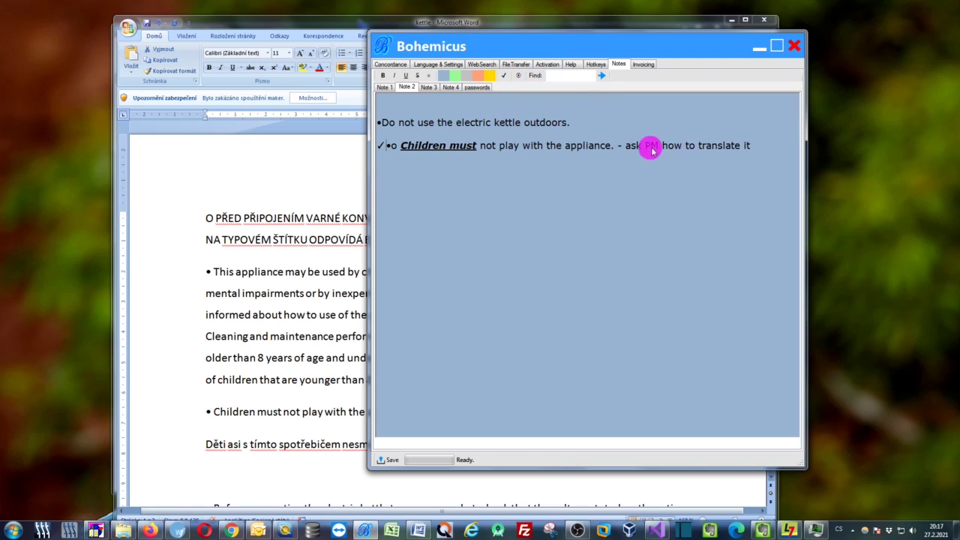
{"action": "left_click", "coordinate": [562, 76]}
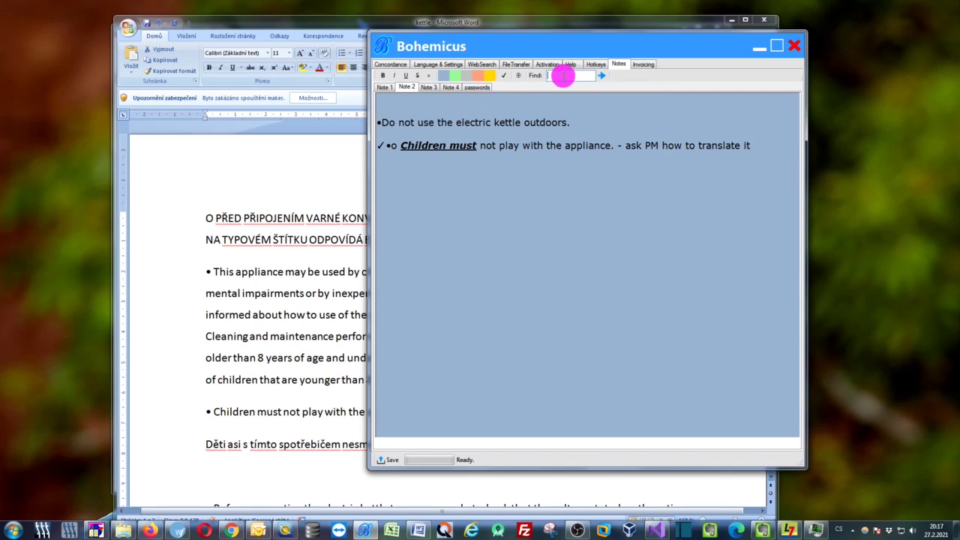
{"action": "type", "text": "outdoors"}
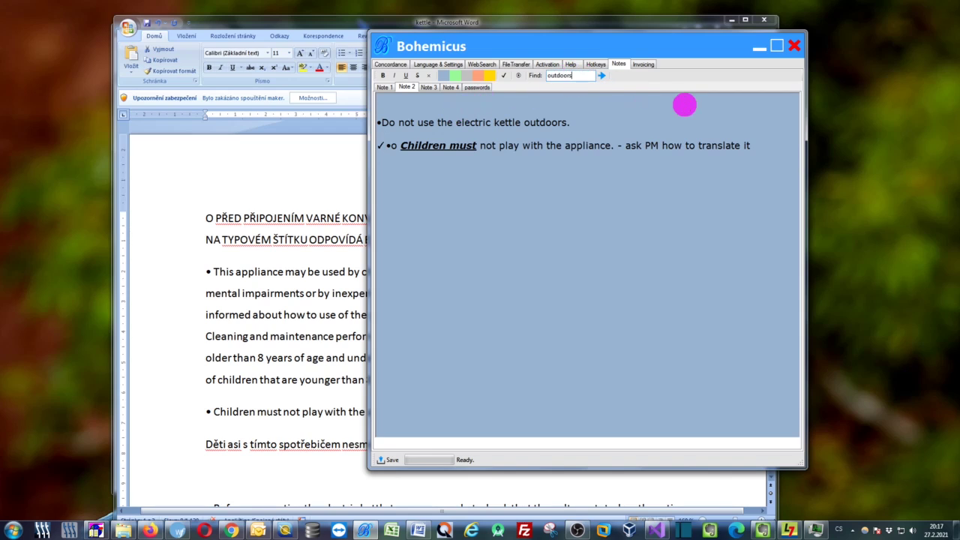
{"action": "key", "text": "Return"}
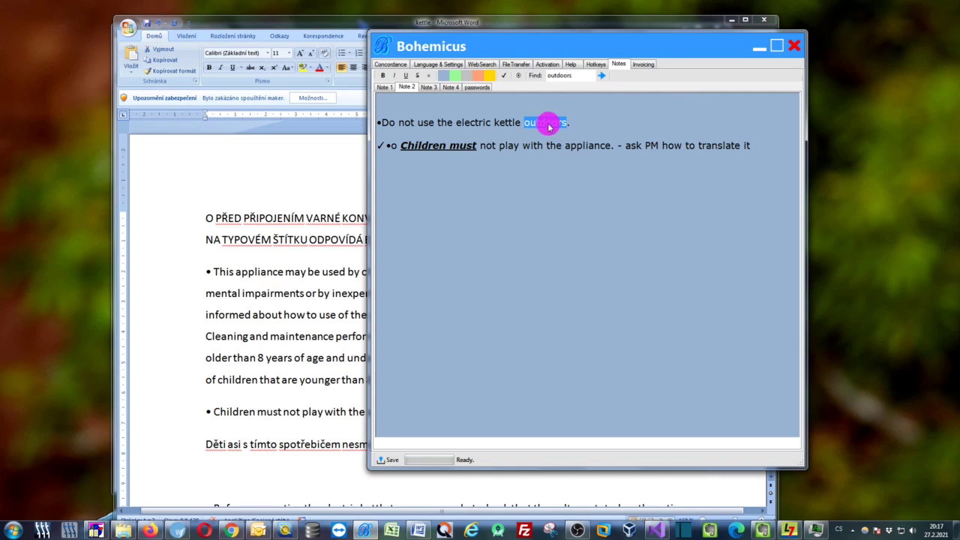
Clear the search highlight and return to SDL Trados Studio at segment 24
{"action": "left_click", "coordinate": [578, 124]}
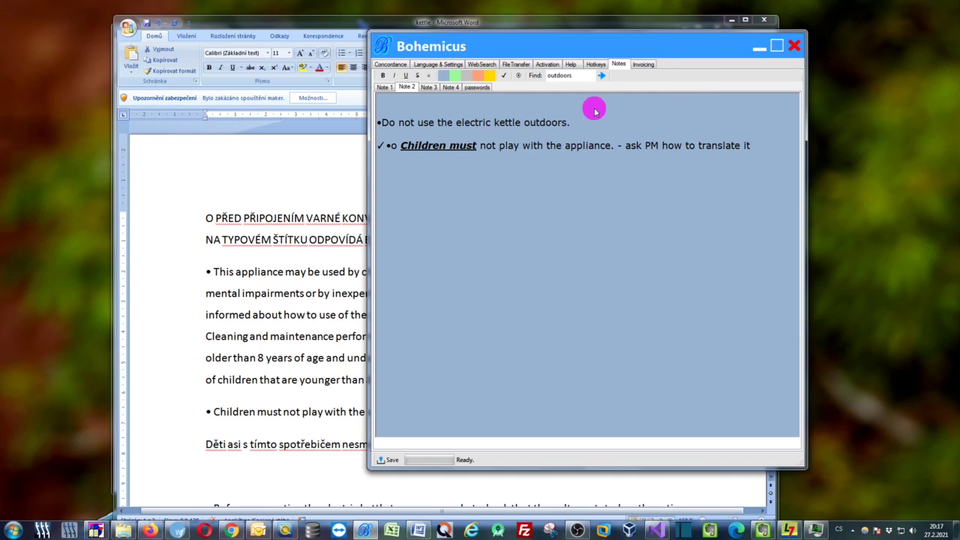
{"action": "left_click_drag", "start_coordinate": [504, 45], "coordinate": [653, 38]}
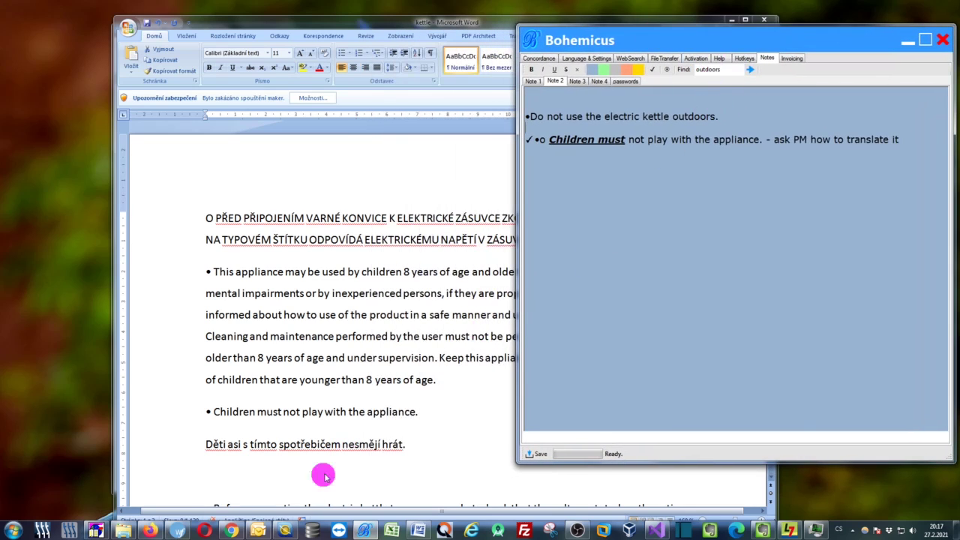
{"action": "left_click", "coordinate": [286, 531]}
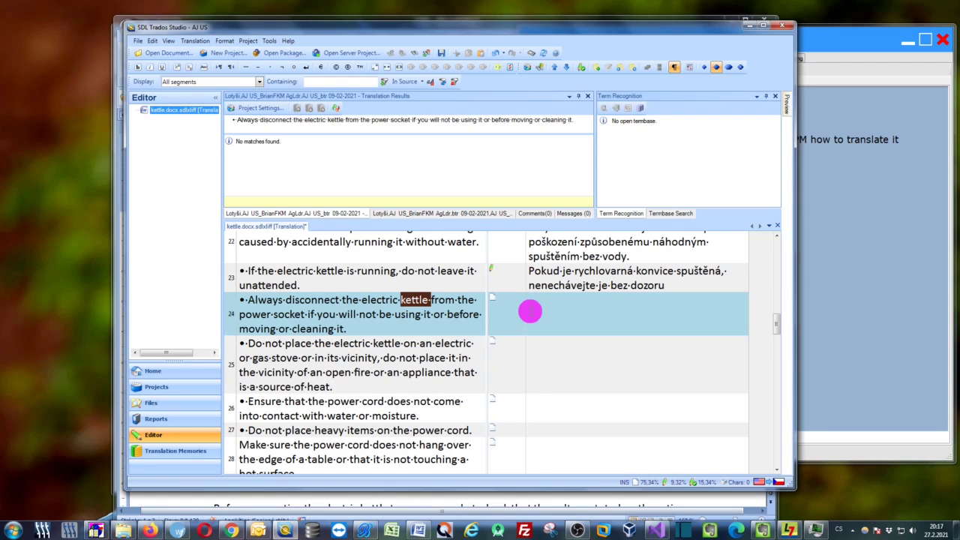
Bring the Bohemicus notes over Trados and add an empty line below the ask PM reminder
{"action": "left_click", "coordinate": [855, 139]}
{"action": "left_click_drag", "start_coordinate": [850, 47], "coordinate": [752, 69]}
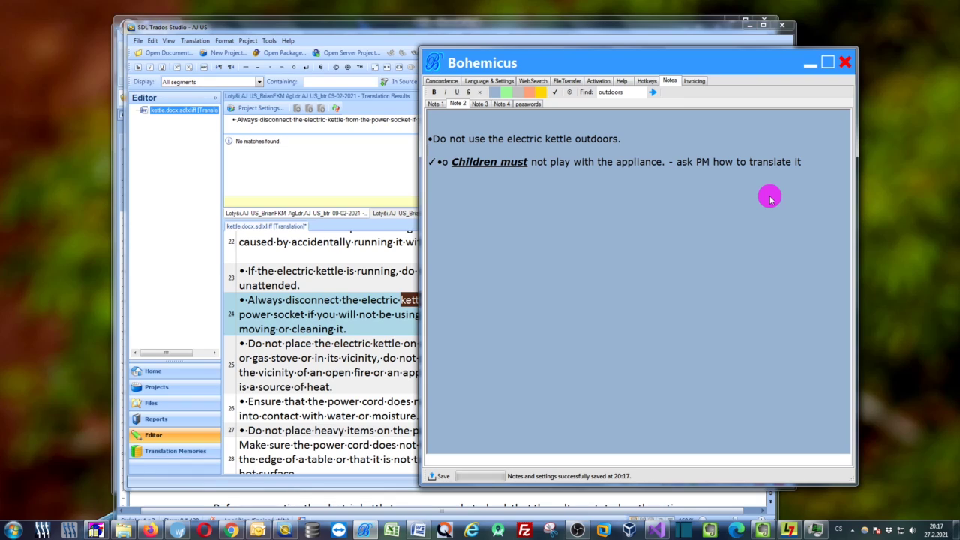
{"action": "left_click", "coordinate": [818, 162]}
{"action": "key", "text": "Return"}
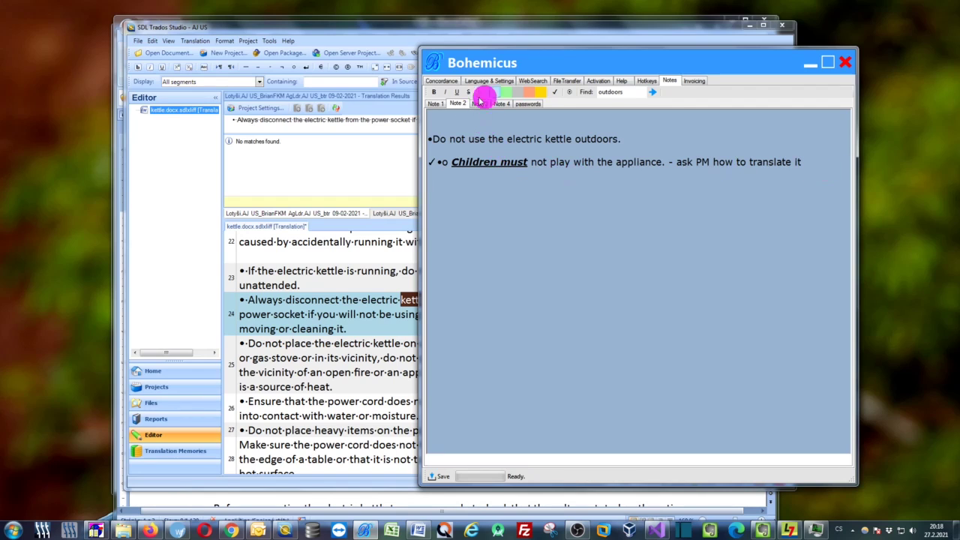
{"action": "left_click_drag", "start_coordinate": [541, 65], "coordinate": [637, 58]}
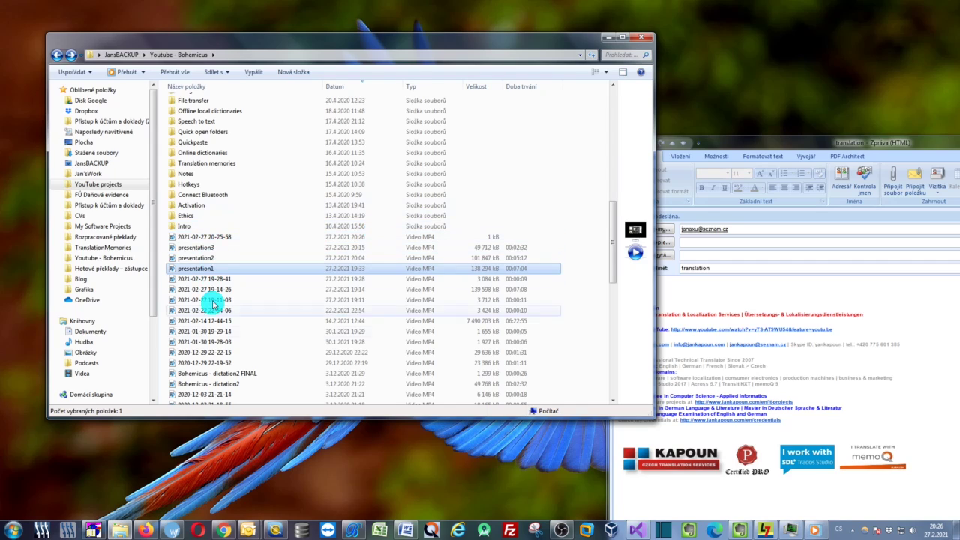
Send presentation2.mp4 through the Bohemicus Server, then minimise the Explorer folder window
{"action": "left_click", "coordinate": [208, 259]}
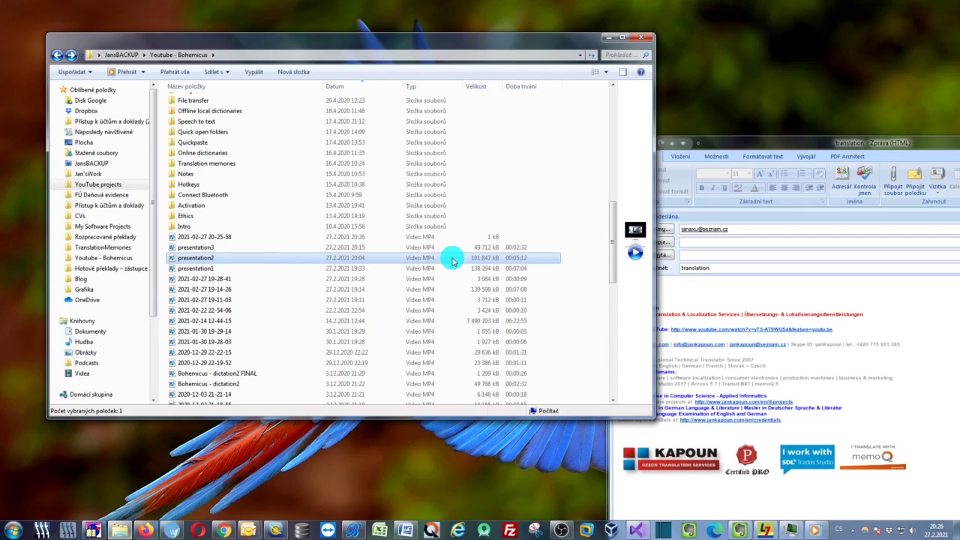
{"action": "left_click_drag", "start_coordinate": [298, 47], "coordinate": [332, 50]}
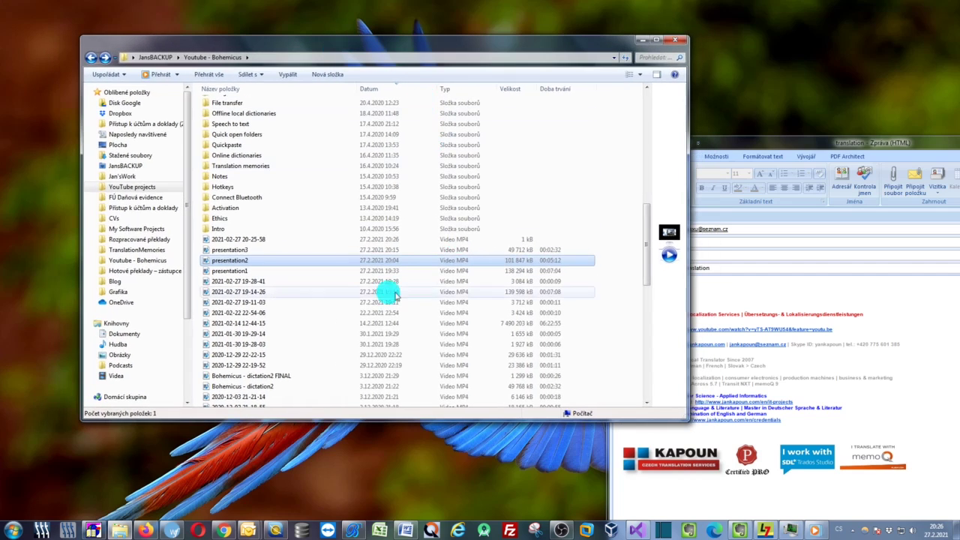
{"action": "left_click", "coordinate": [247, 260]}
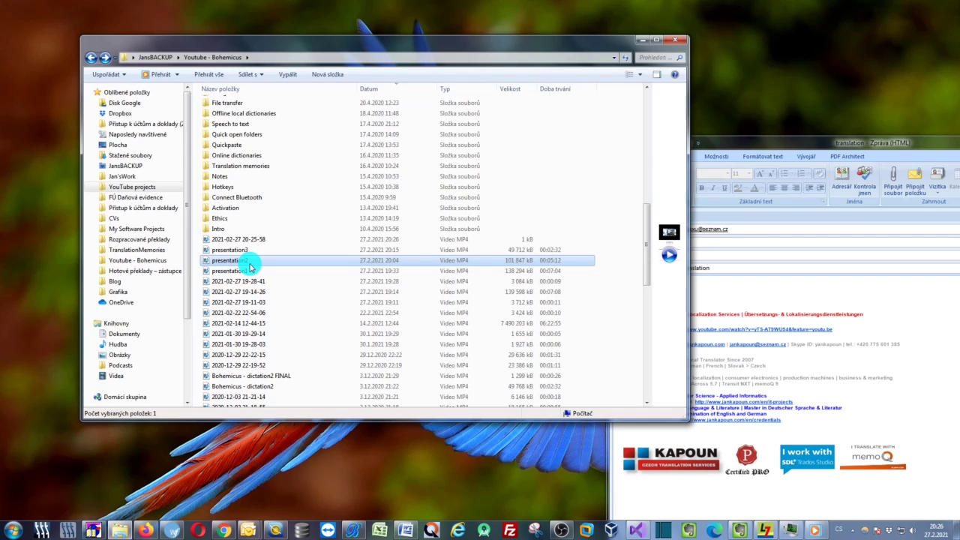
{"action": "left_click", "coordinate": [266, 271]}
{"action": "left_click", "coordinate": [259, 262]}
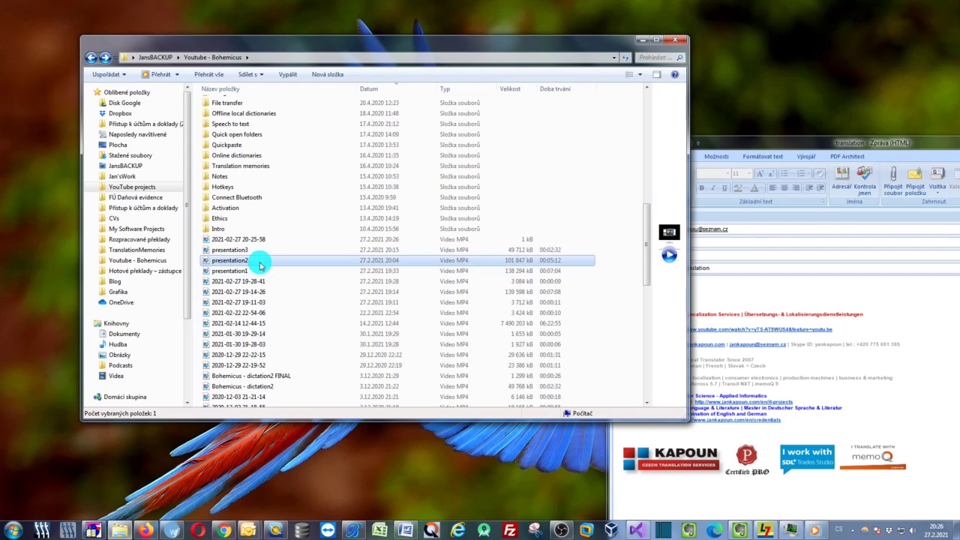
{"action": "right_click", "coordinate": [259, 264]}
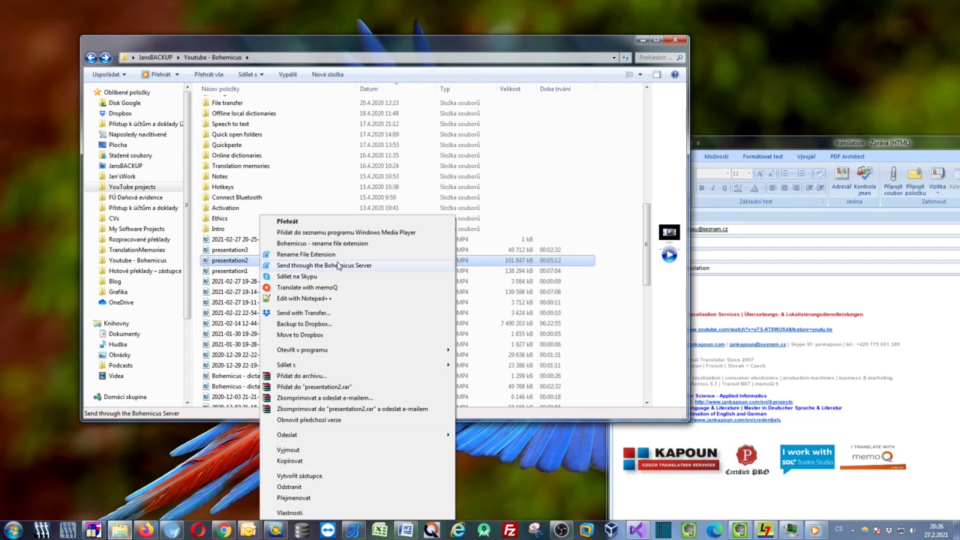
{"action": "left_click", "coordinate": [343, 266]}
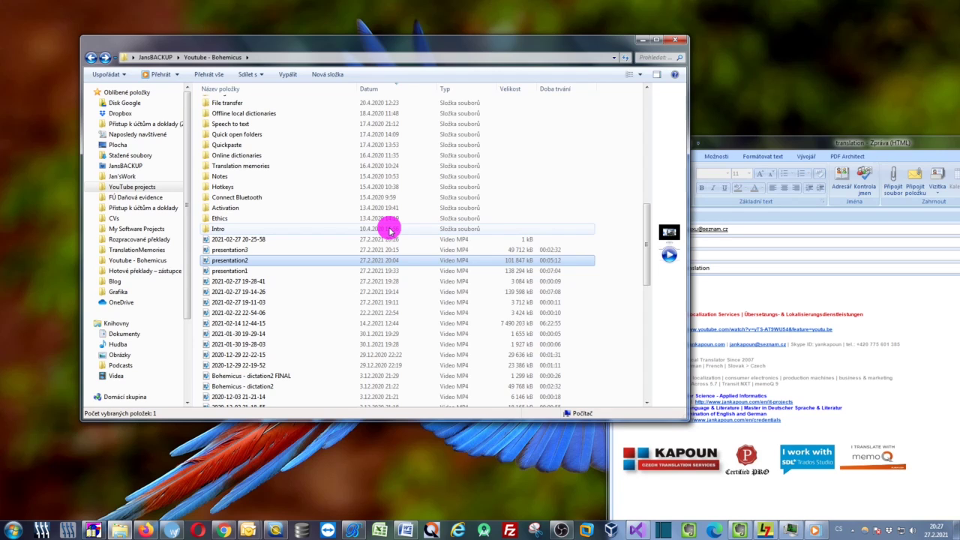
{"action": "left_click", "coordinate": [644, 39]}
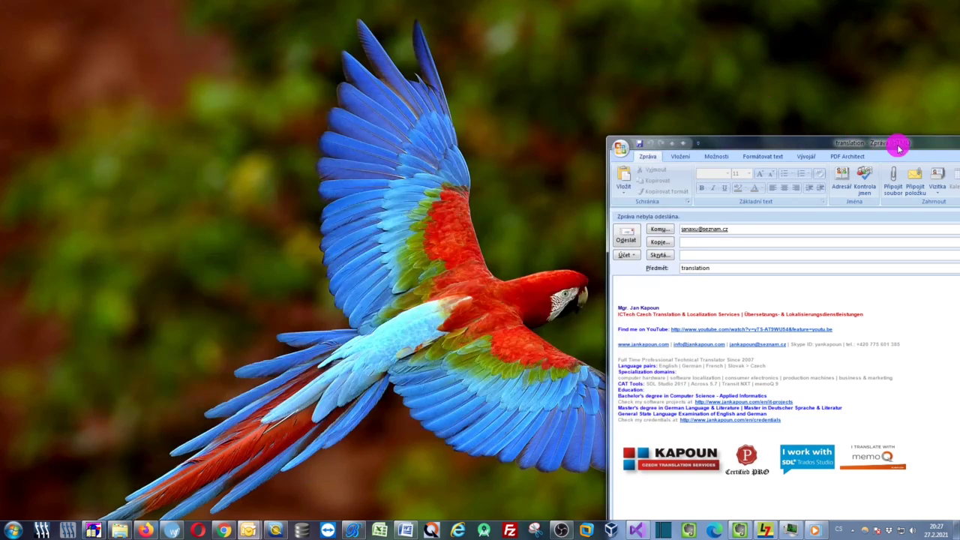
Greet the recipient, write 'hiere is the translation:' and paste the presentation2.mp4.zip download link
{"action": "left_click_drag", "start_coordinate": [898, 149], "coordinate": [463, 65]}
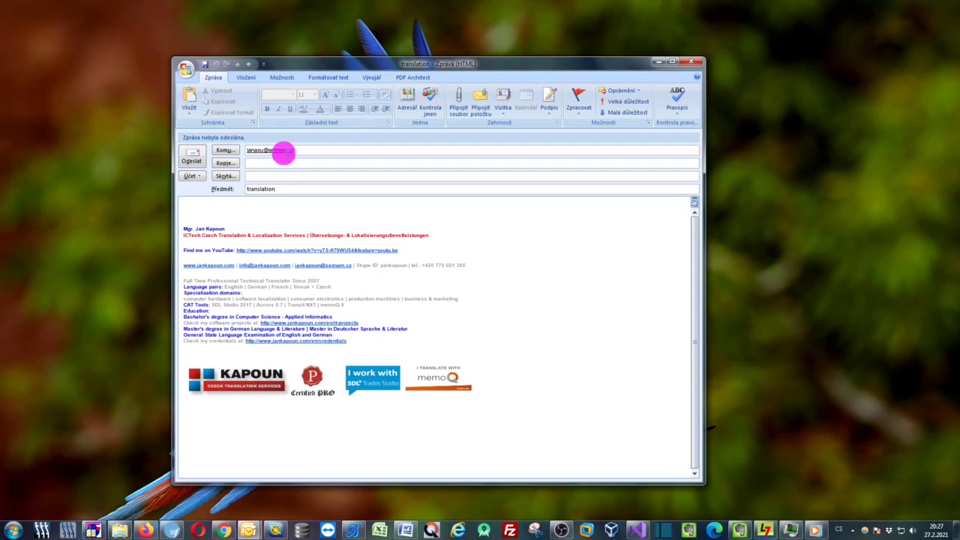
{"action": "left_click", "coordinate": [219, 200]}
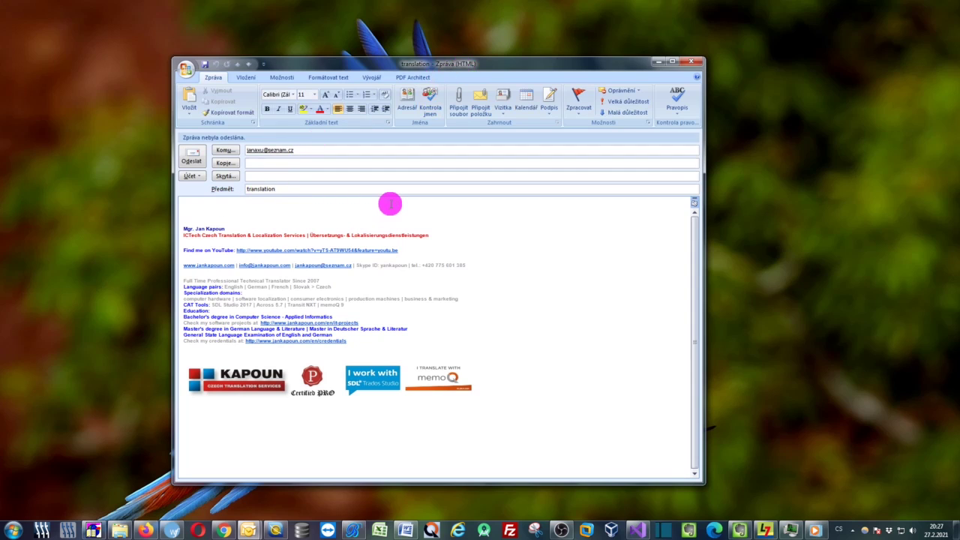
{"action": "type", "text": "Dear Jana,"}
{"action": "key", "text": "Return"}
{"action": "key", "text": "Return"}
{"action": "type", "text": "h"}
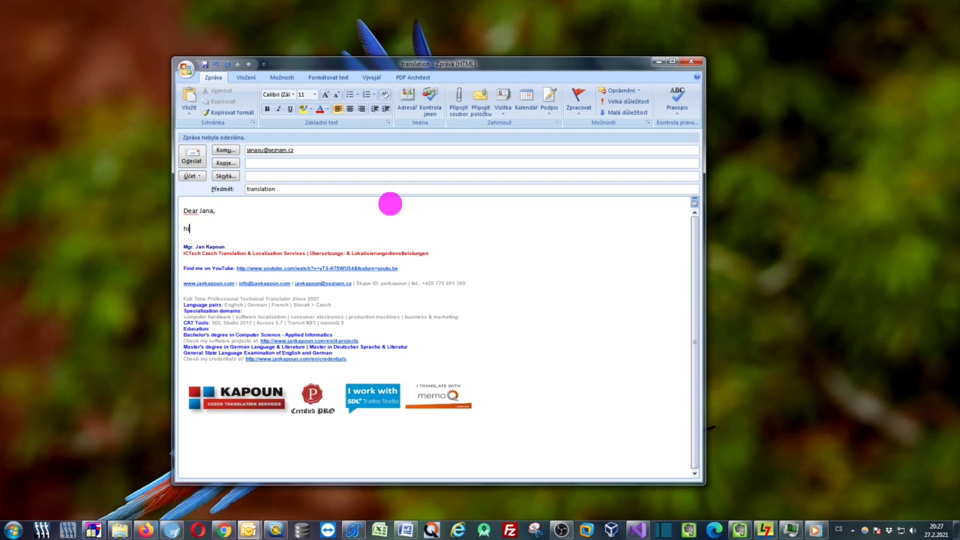
{"action": "type", "text": "iere is the translation:"}
{"action": "key", "text": "Return"}
{"action": "key", "text": "Return"}
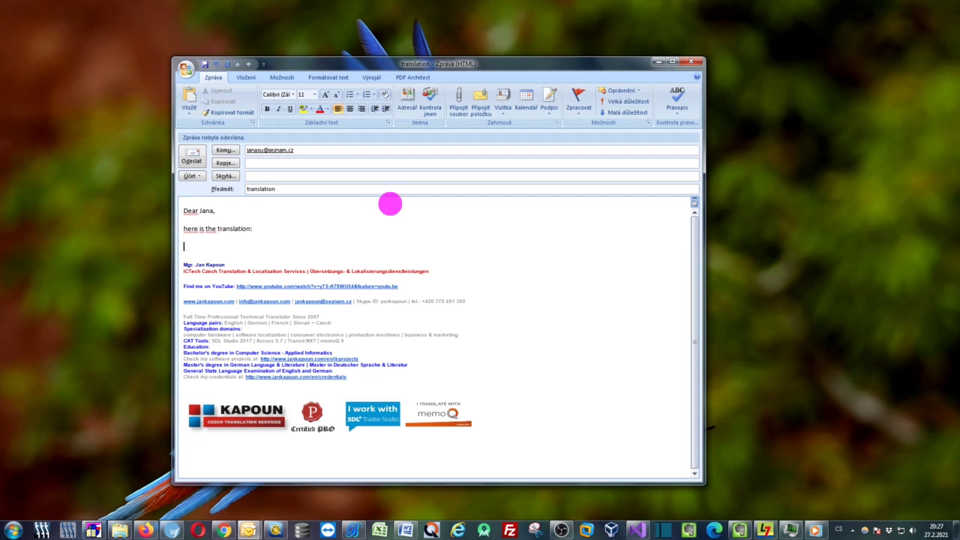
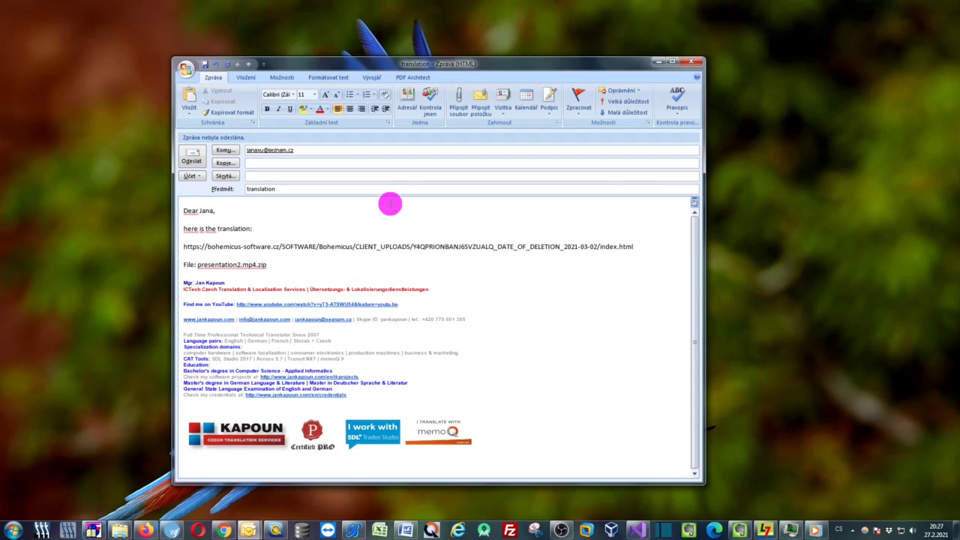
Sign off with 'Kind regards,' and initials, then send the 'translation' e-mail
{"action": "key", "text": "Return"}
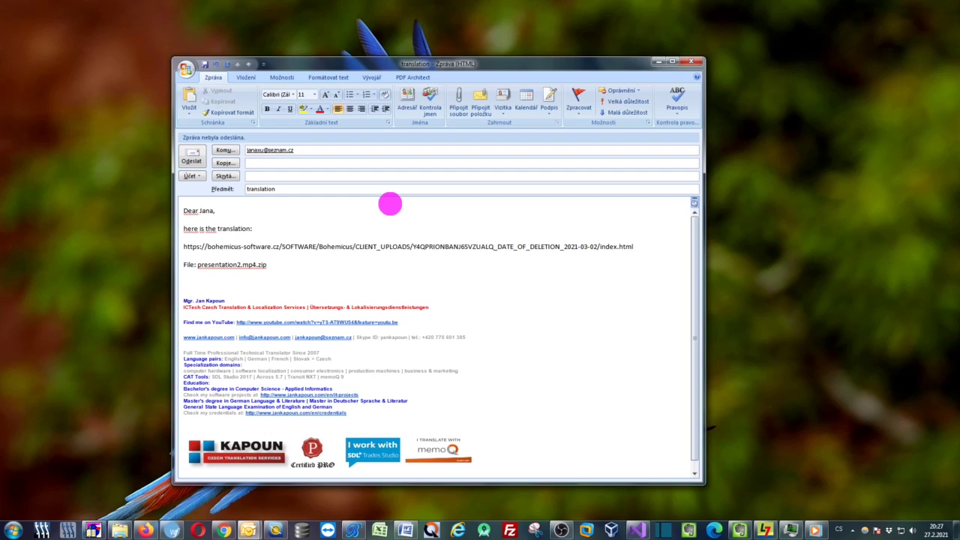
{"action": "type", "text": "Kind regards,"}
{"action": "key", "text": "Return"}
{"action": "type", "text": "j"}
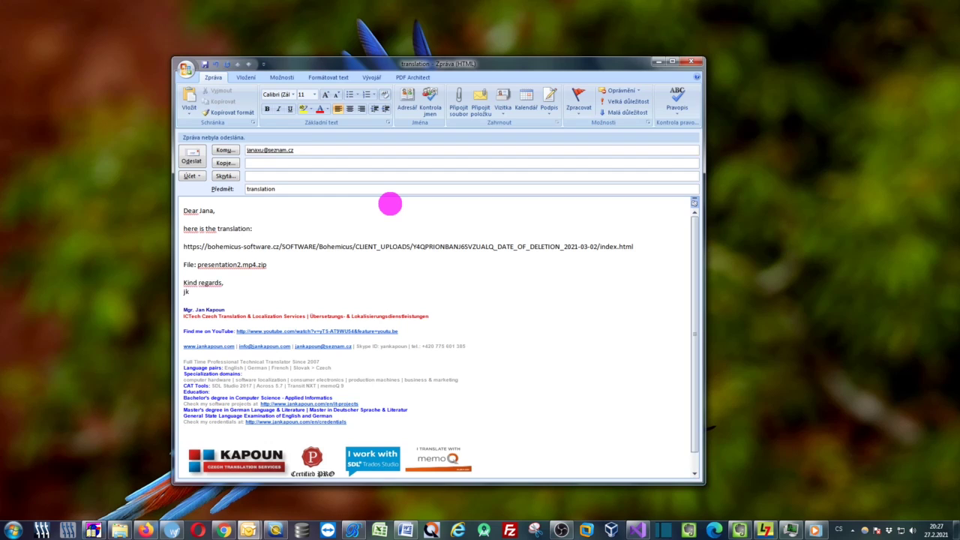
{"action": "type", "text": "k"}
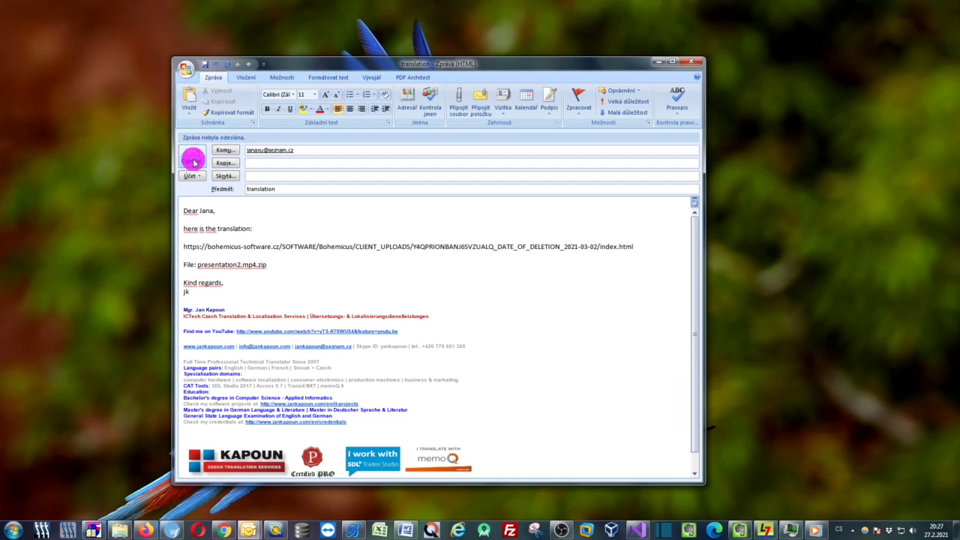
{"action": "left_click", "coordinate": [192, 156]}
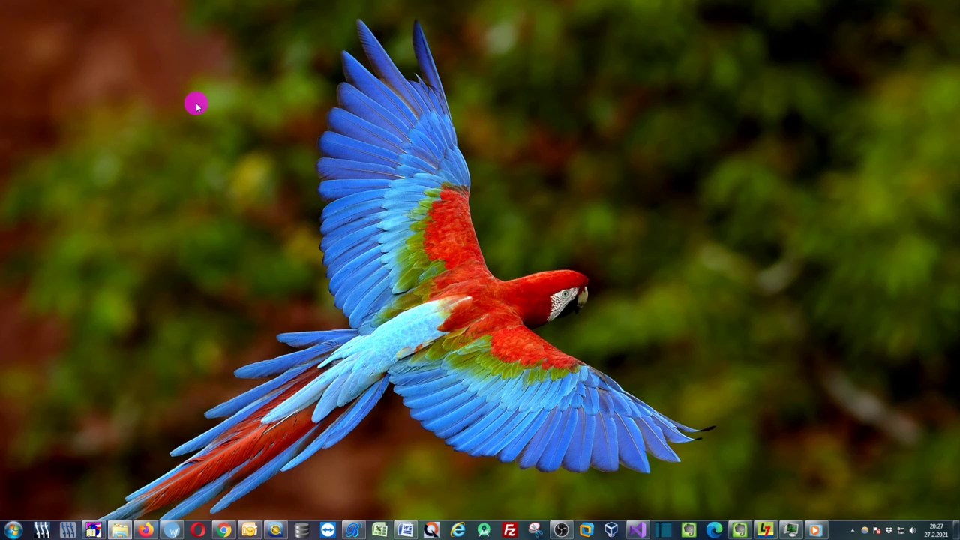
Open the 'translation' e-mail, follow its link and save presentation2.mp4.zip
{"action": "left_click", "coordinate": [144, 530]}
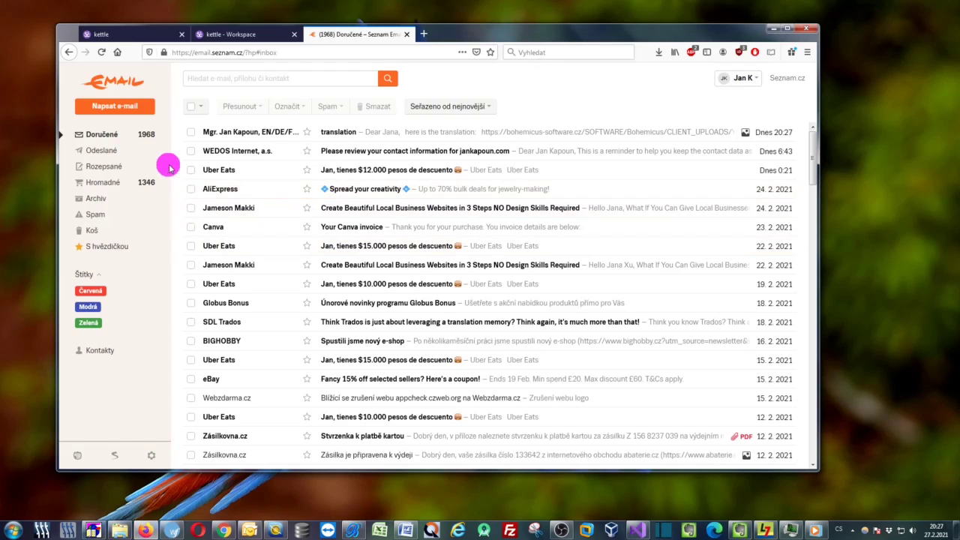
{"action": "left_click", "coordinate": [516, 134]}
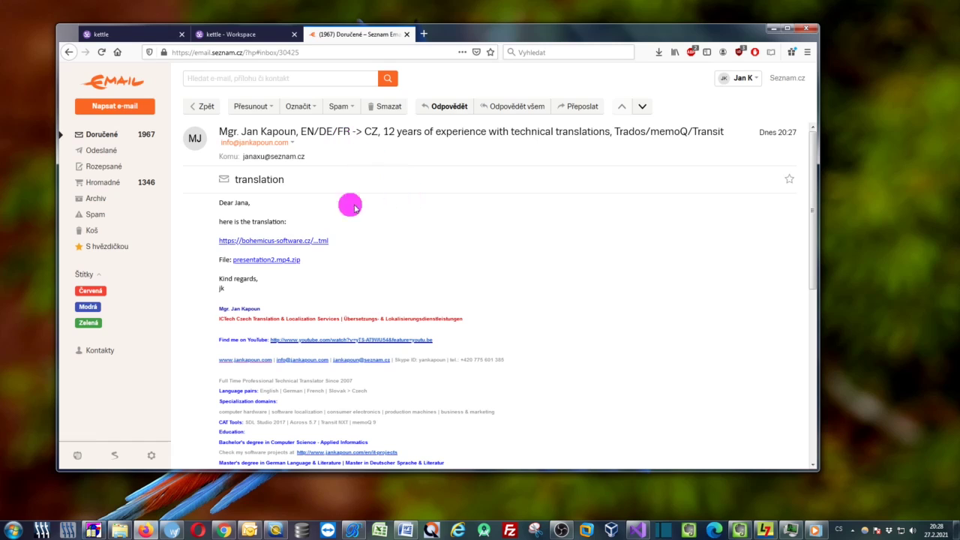
{"action": "left_click", "coordinate": [268, 240]}
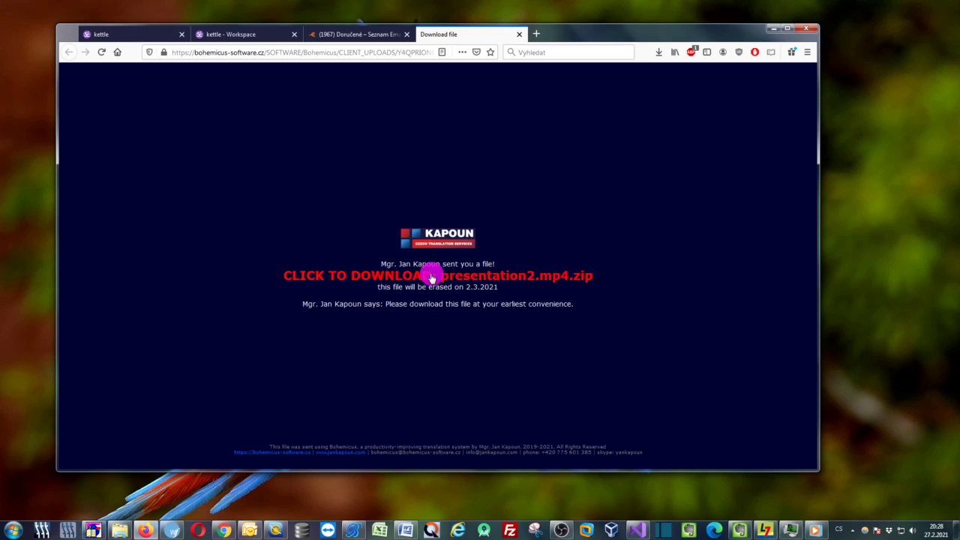
{"action": "left_click", "coordinate": [535, 276]}
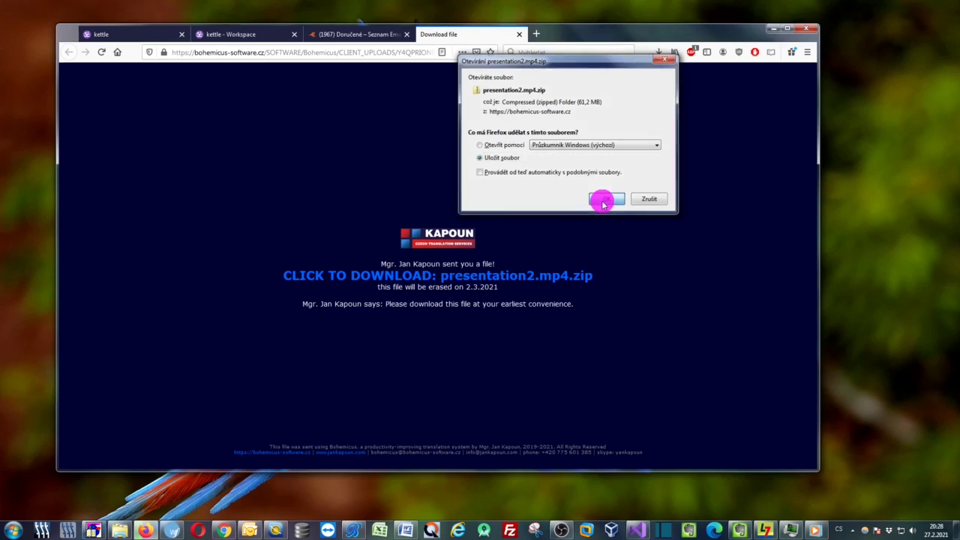
{"action": "left_click", "coordinate": [604, 200]}
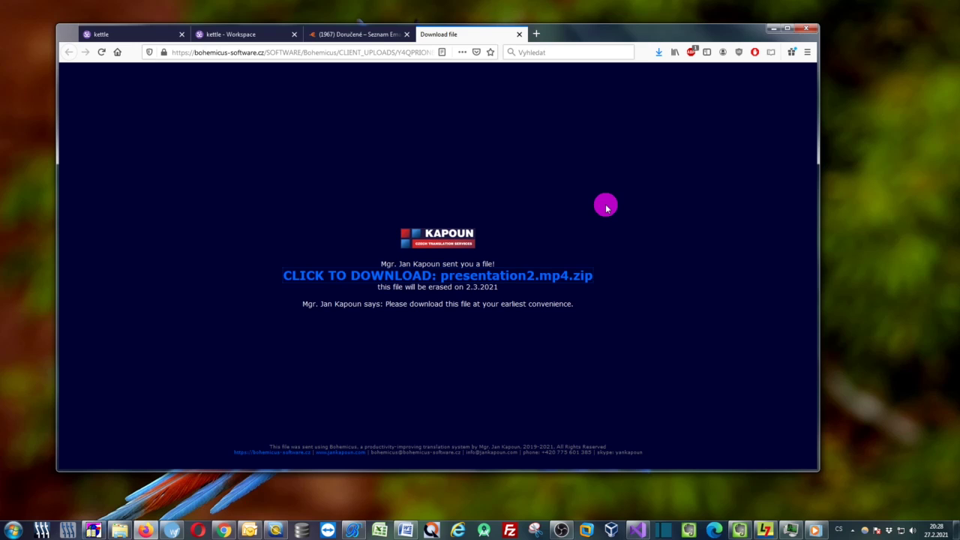
Reposition the browser and briefly highlight the sentence asking to download the file
{"action": "left_click_drag", "start_coordinate": [594, 33], "coordinate": [622, 38]}
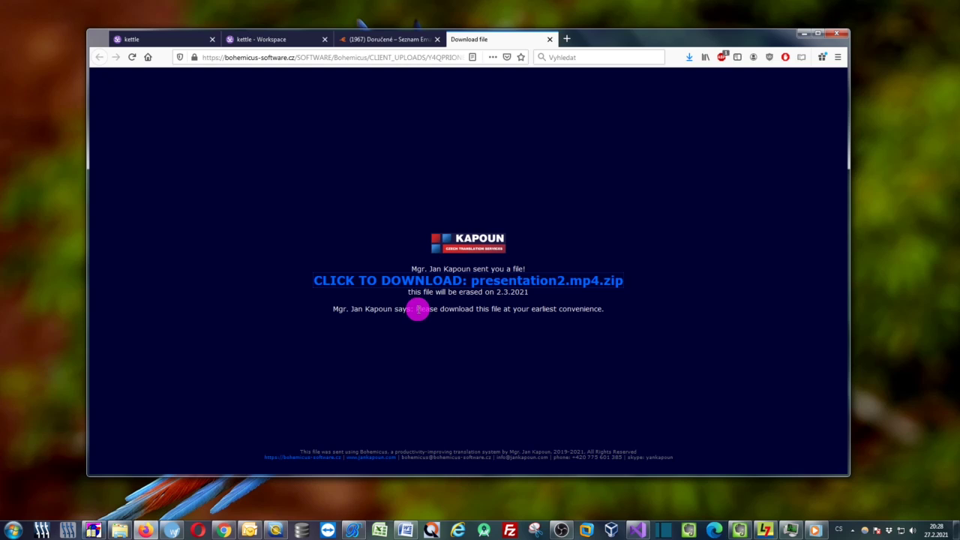
{"action": "left_click_drag", "start_coordinate": [417, 310], "coordinate": [609, 313]}
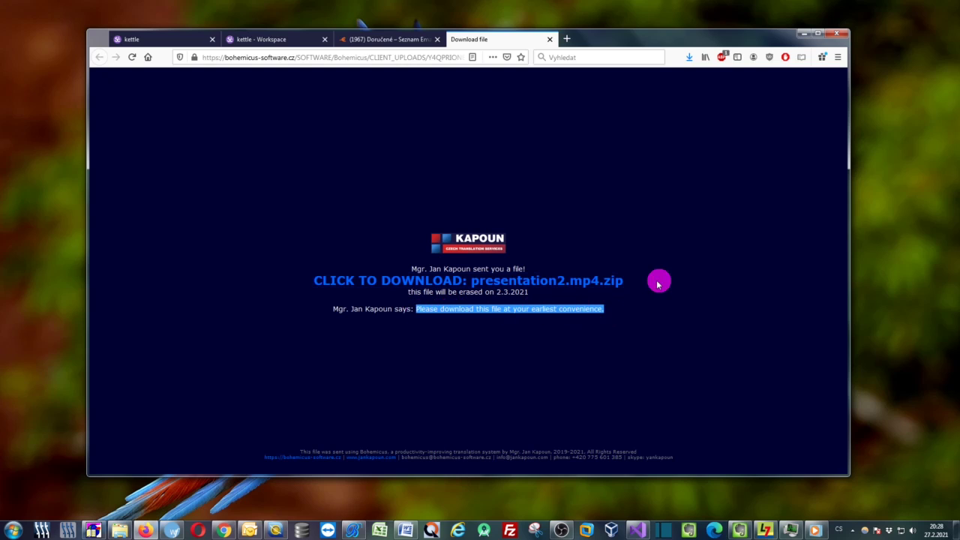
{"action": "left_click", "coordinate": [676, 266]}
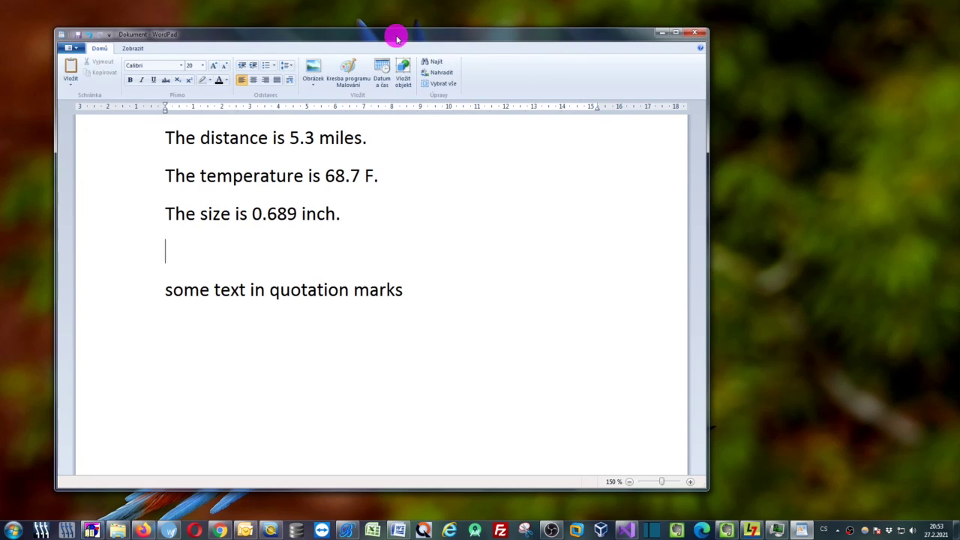
Position the WordPad document and put the caret after the 5.3 miles sentence
{"action": "left_click_drag", "start_coordinate": [397, 38], "coordinate": [480, 47]}
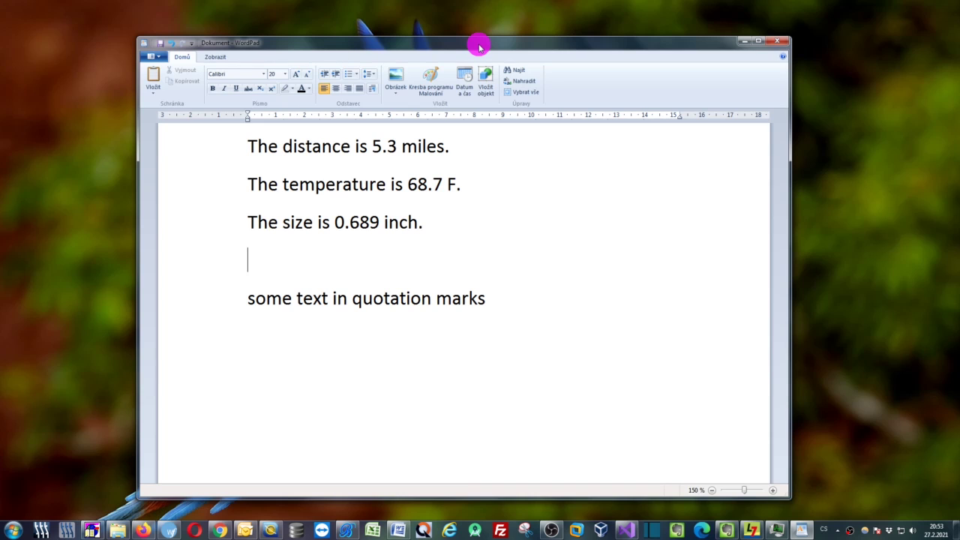
{"action": "left_click", "coordinate": [479, 146]}
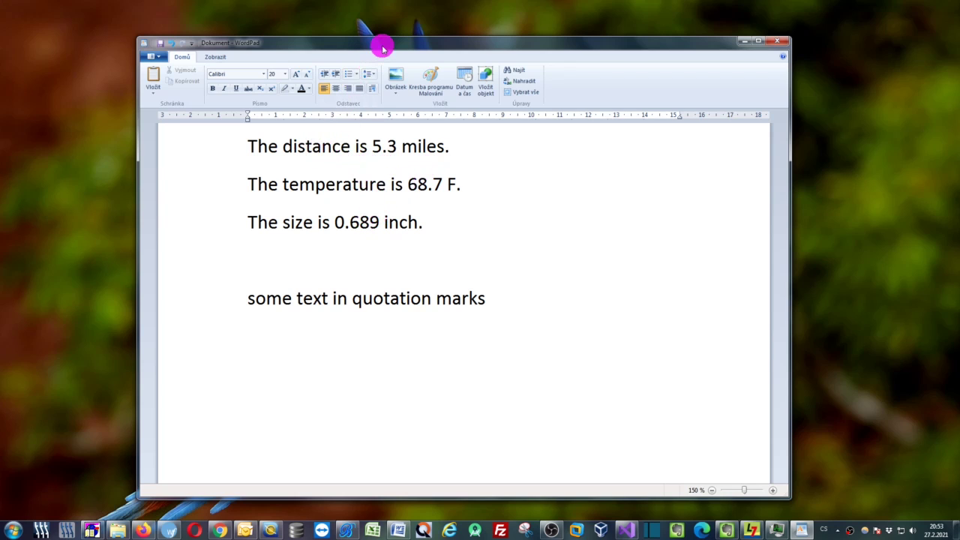
{"action": "mouse_move", "coordinate": [383, 49]}
{"action": "left_mouse_down"}
{"action": "mouse_move", "coordinate": [338, 43]}
{"action": "mouse_move", "coordinate": [370, 51]}
{"action": "left_mouse_up"}
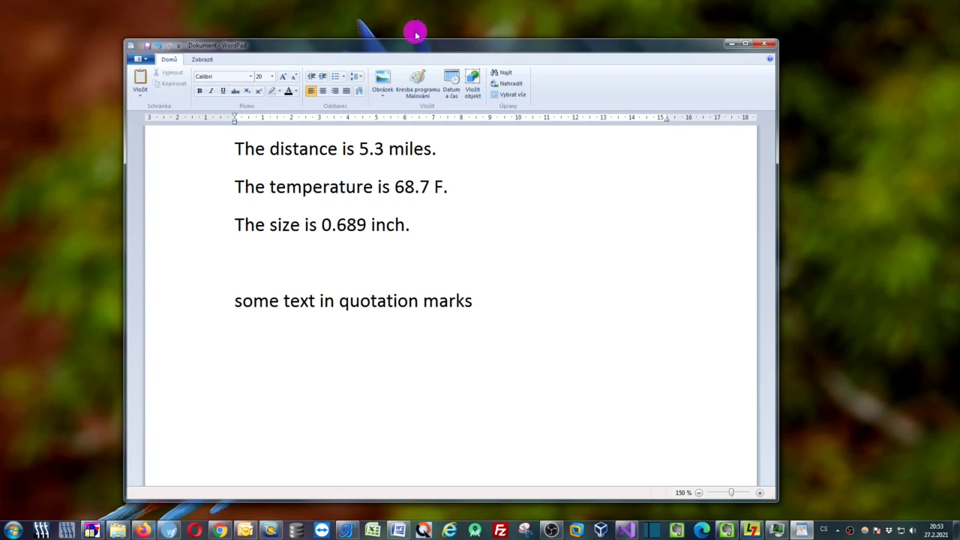
Arrange Bohemicus beside WordPad with the caret in the distance sentence
{"action": "left_click", "coordinate": [346, 530]}
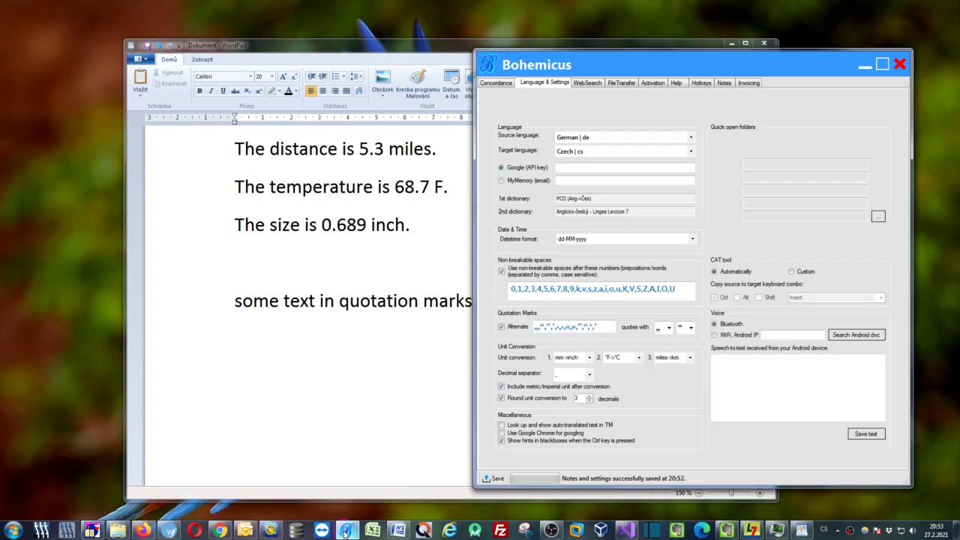
{"action": "left_click_drag", "start_coordinate": [574, 70], "coordinate": [596, 2]}
{"action": "left_click_drag", "start_coordinate": [530, 13], "coordinate": [608, 46]}
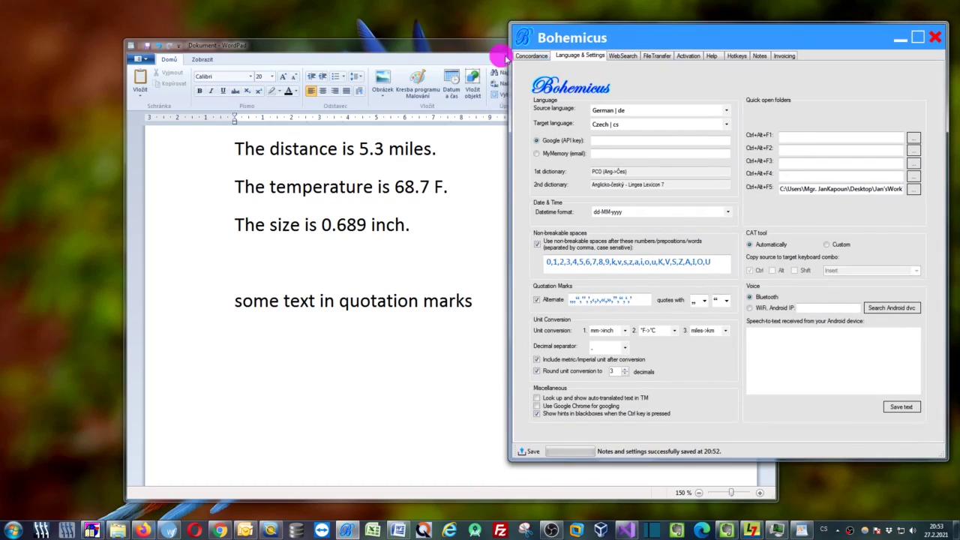
{"action": "left_click_drag", "start_coordinate": [475, 46], "coordinate": [364, 34]}
{"action": "left_click", "coordinate": [201, 129]}
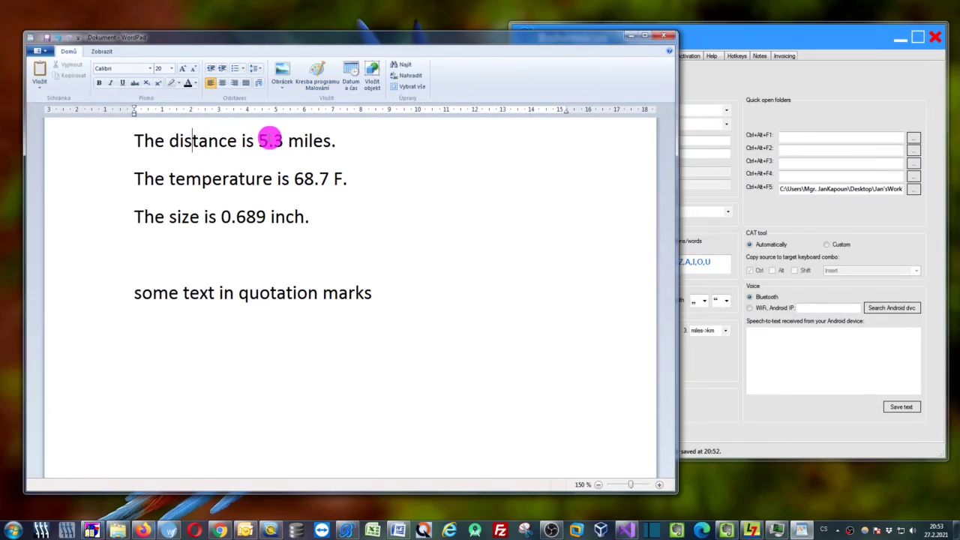
{"action": "left_click_drag", "start_coordinate": [699, 37], "coordinate": [683, 35]}
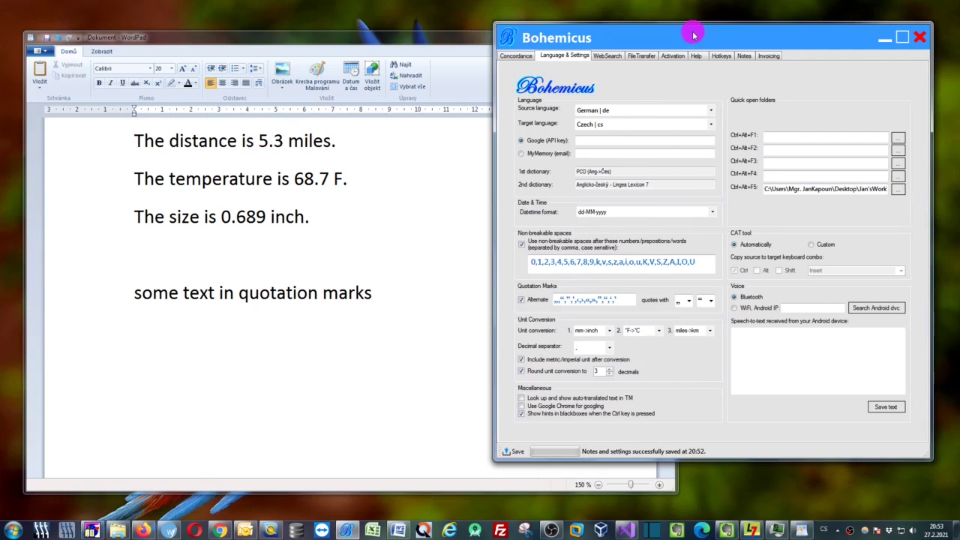
Set the first unit conversion to miles->km and the third to inch->cm, then hide settings
{"action": "left_click", "coordinate": [610, 331]}
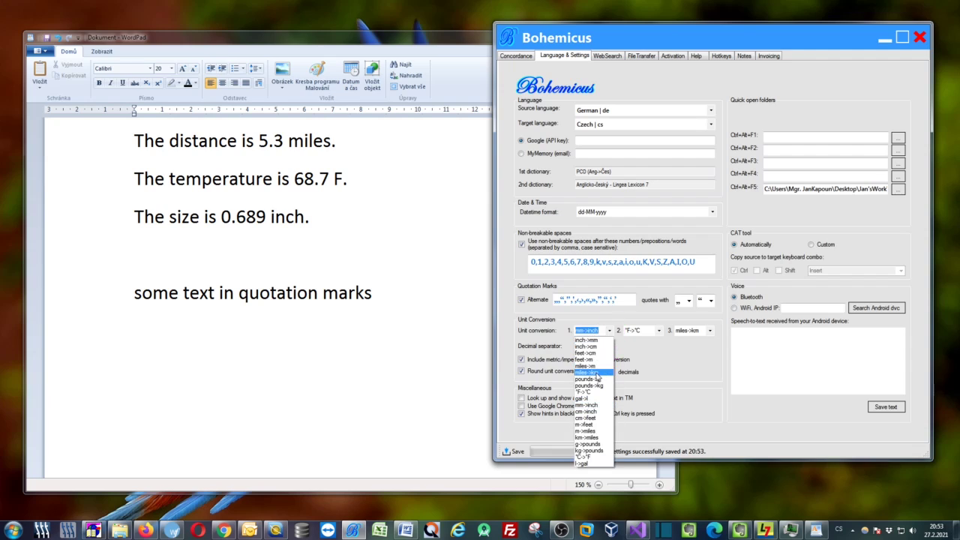
{"action": "left_click", "coordinate": [594, 373]}
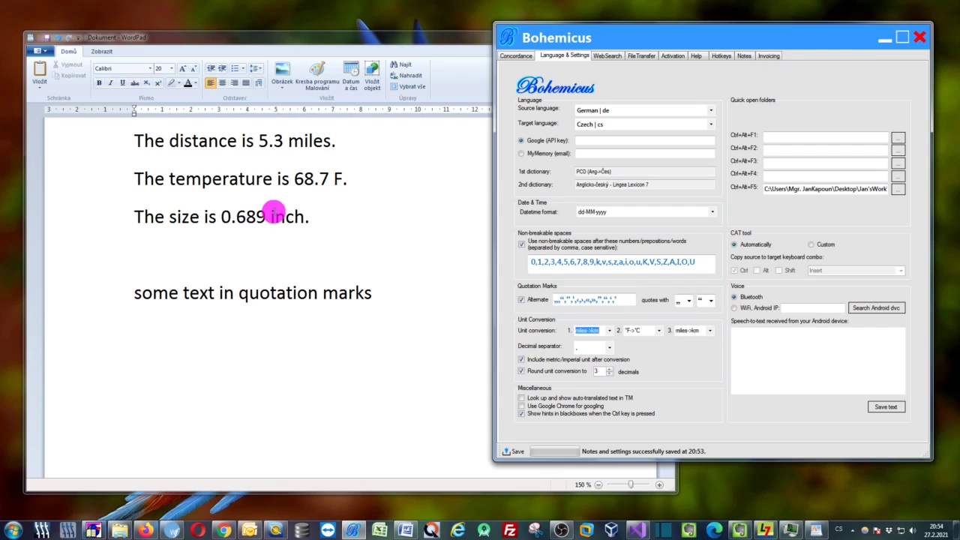
{"action": "left_click", "coordinate": [710, 330]}
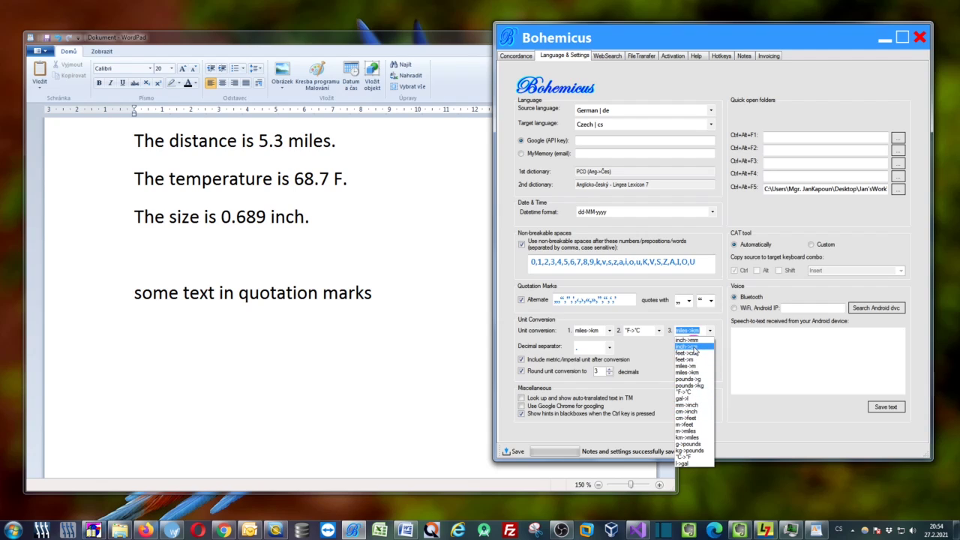
{"action": "left_click", "coordinate": [695, 347]}
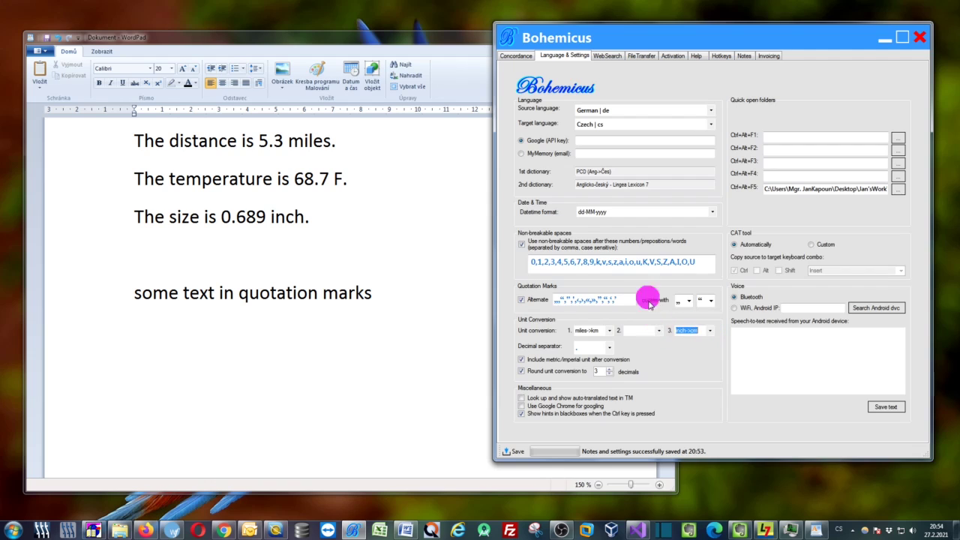
{"action": "left_click", "coordinate": [885, 41]}
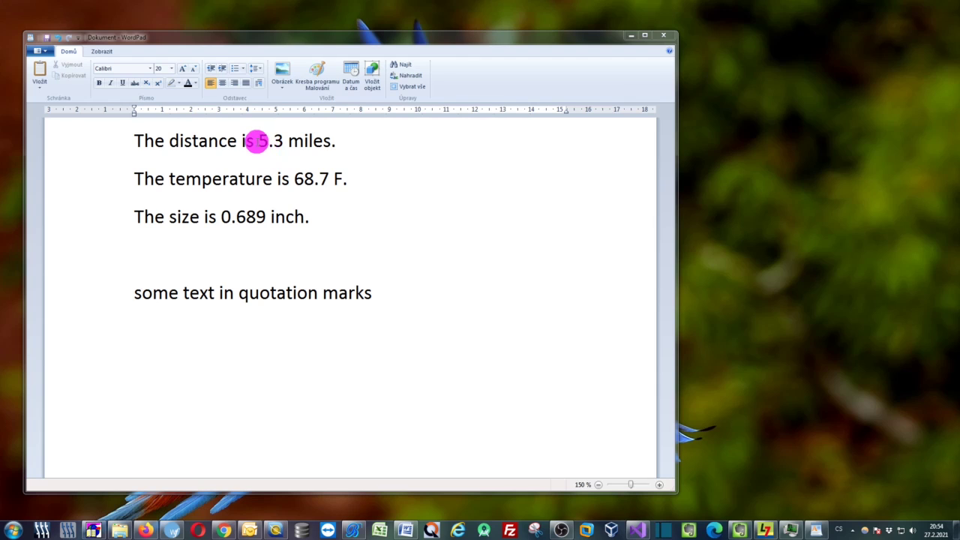
Select '5.3 miles' and convert it to kilometres with Ctrl+Alt+F6
{"action": "left_click", "coordinate": [255, 142]}
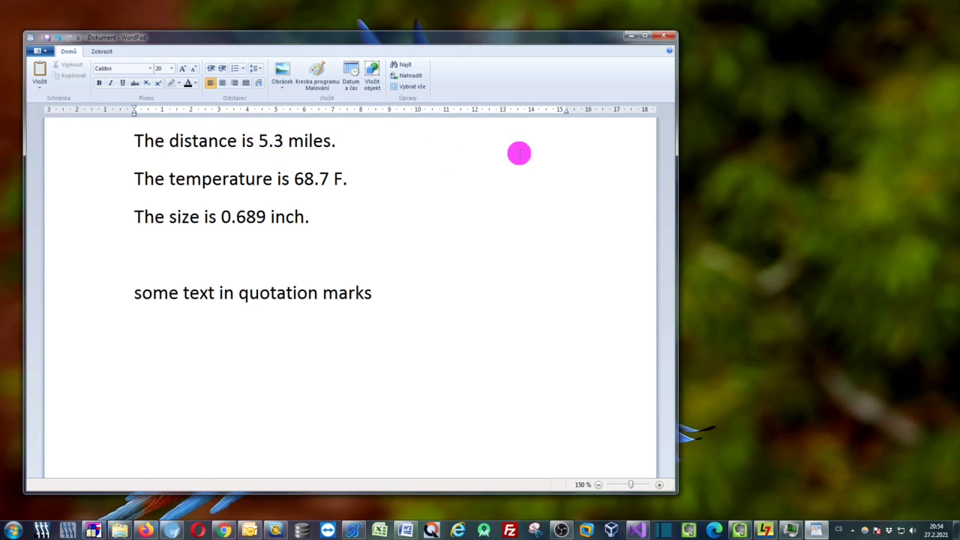
{"action": "key", "text": "ctrl+Right"}
{"action": "key", "text": "shift+End"}
{"action": "key", "text": "shift+Left"}
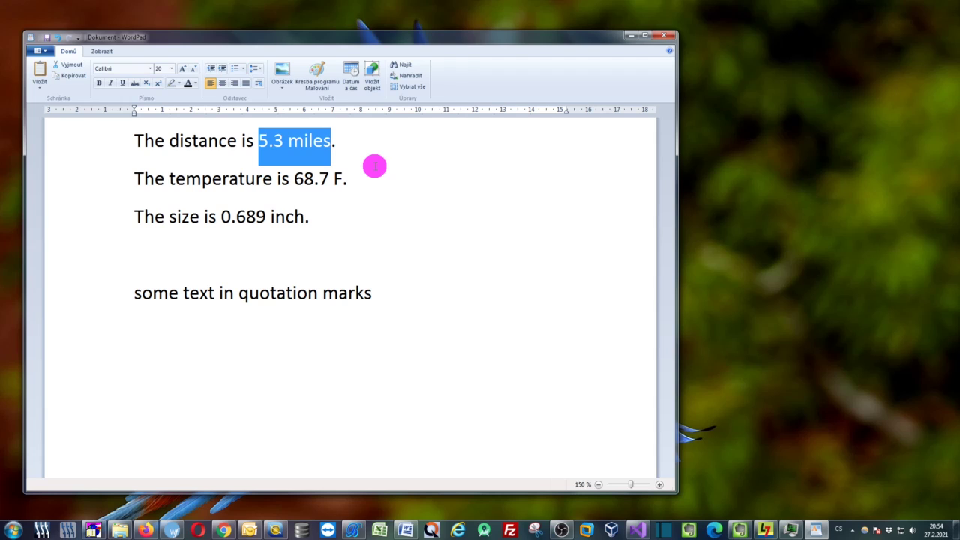
{"action": "key", "text": "ctrl"}
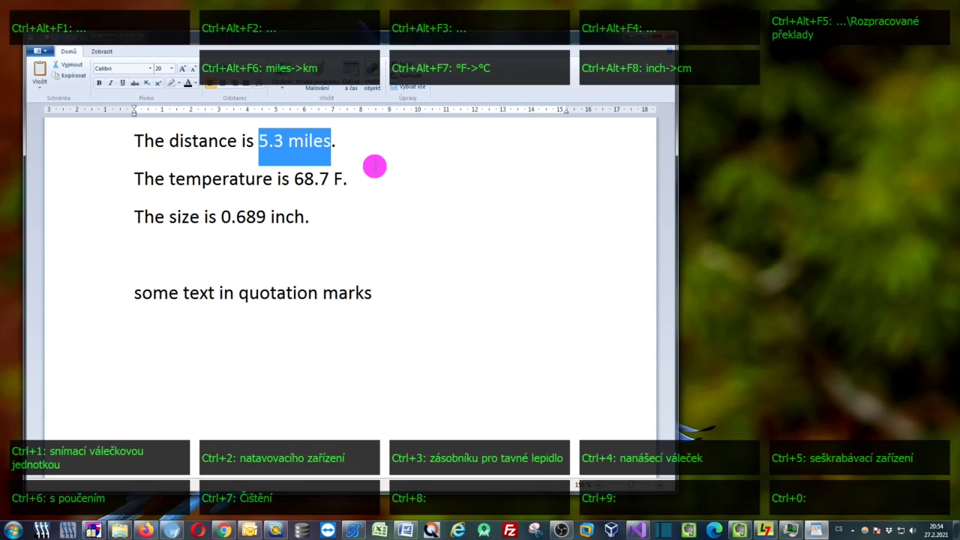
{"action": "key", "text": "ctrl+alt+F6"}
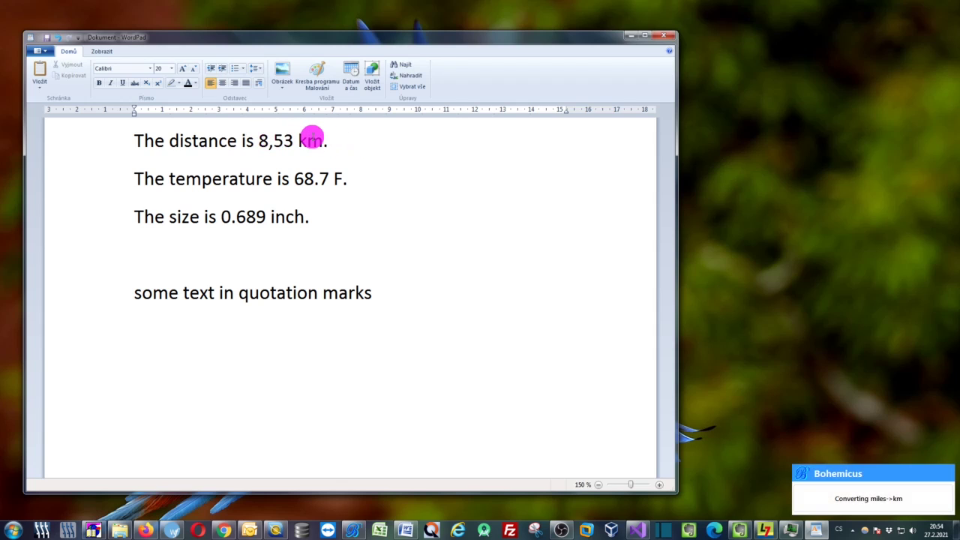
Convert 68.7 F to Celsius with Ctrl+Alt+F7, redoing it after the whole sentence got replaced
{"action": "left_click", "coordinate": [139, 177]}
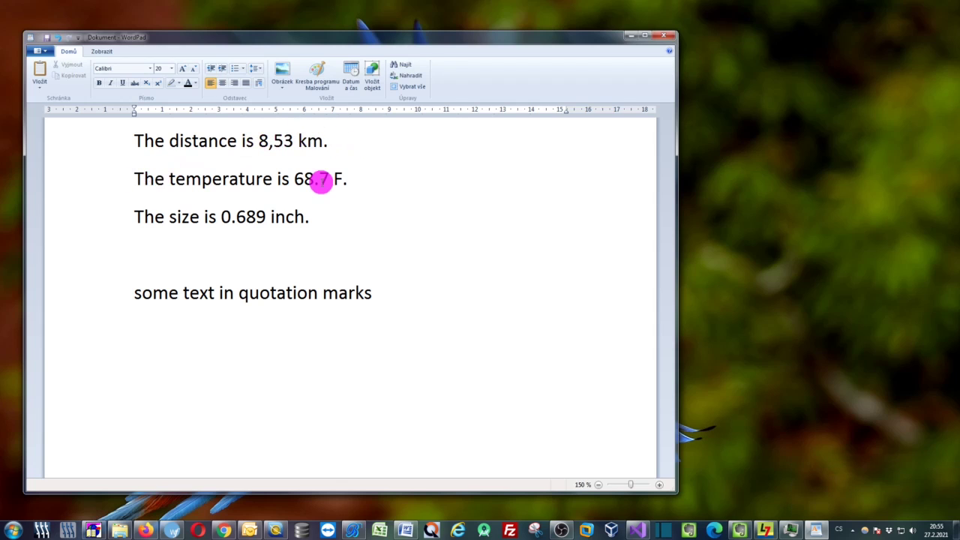
{"action": "key", "text": "shift+End"}
{"action": "key", "text": "shift+Left"}
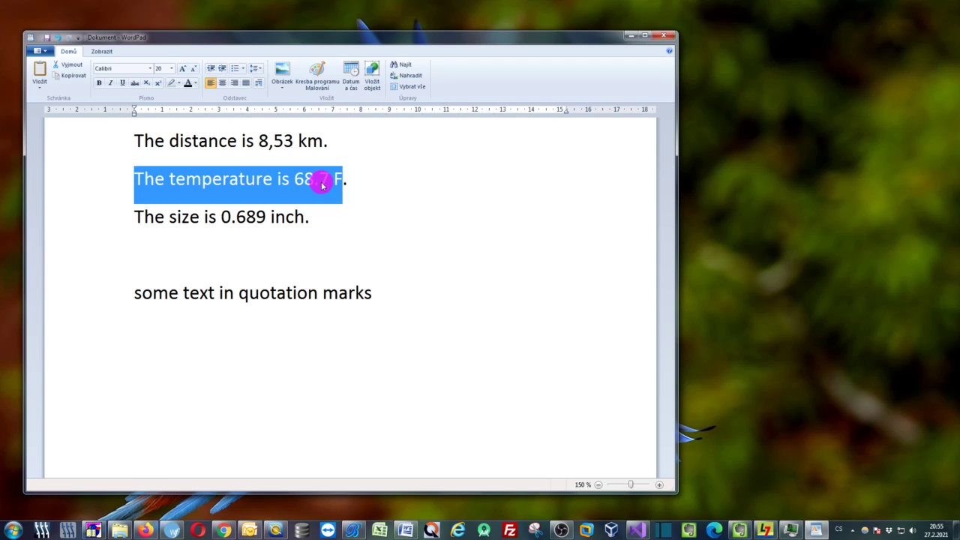
{"action": "key", "text": "ctrl+alt"}
{"action": "key", "text": "ctrl+alt+F7"}
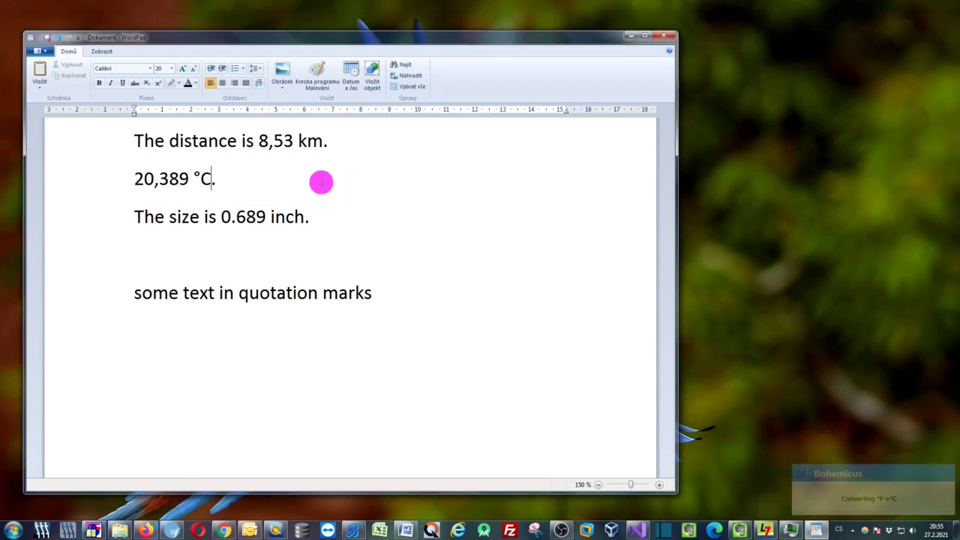
{"action": "key", "text": "ctrl+z"}
{"action": "key", "text": "End"}
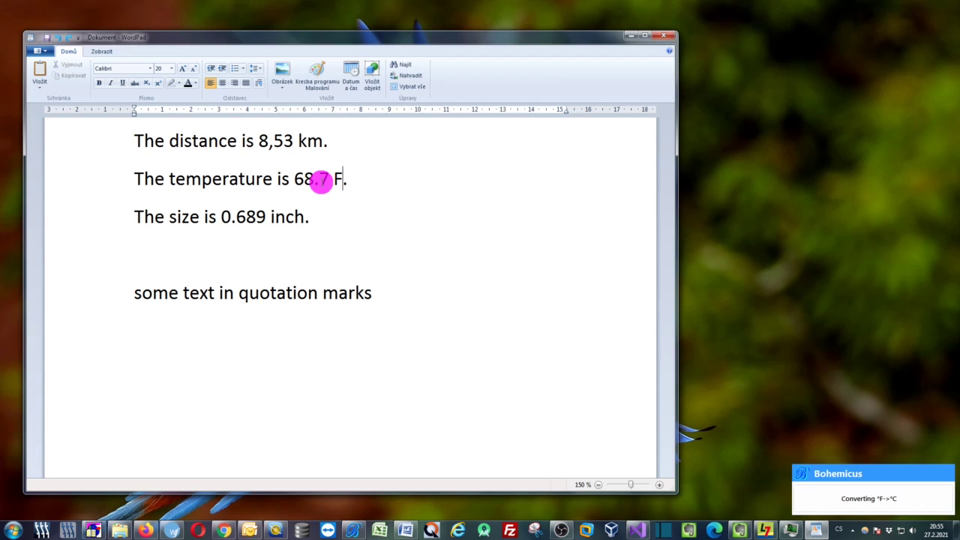
{"action": "key", "text": "ctrl+shift+Left"}
{"action": "key", "text": "ctrl+shift+Left"}
{"action": "key", "text": "ctrl+shift+Left"}
{"action": "key", "text": "ctrl+shift+Left"}
{"action": "key", "text": "ctrl+shift+Right"}
{"action": "key", "text": "ctrl+alt"}
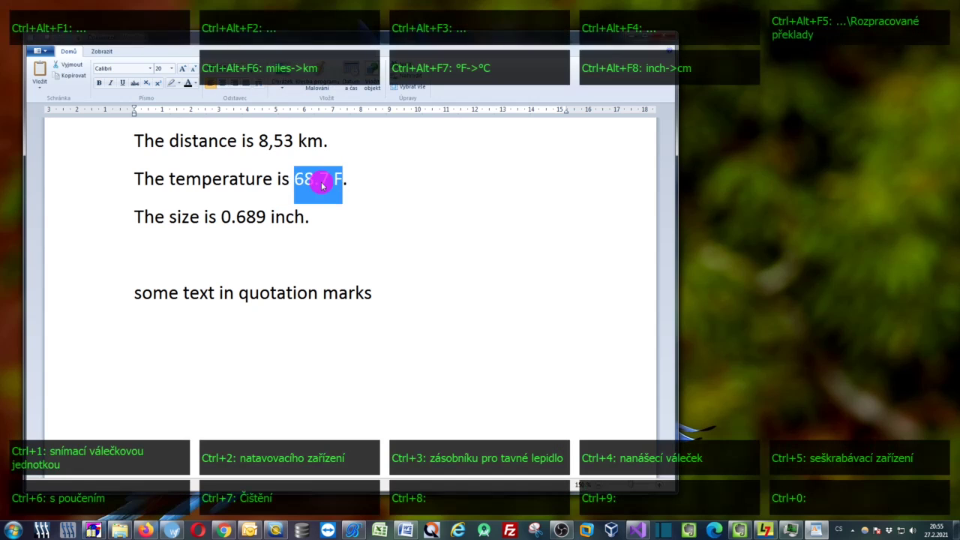
{"action": "key", "text": "ctrl+alt+F7"}
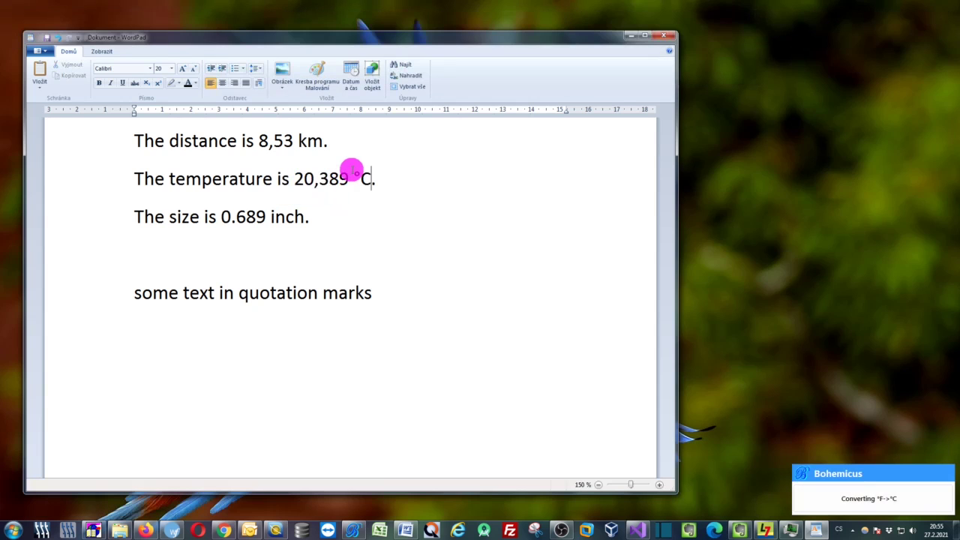
Select '0.689 inch' and convert it to centimetres with Ctrl+Alt+F8
{"action": "left_click", "coordinate": [265, 216]}
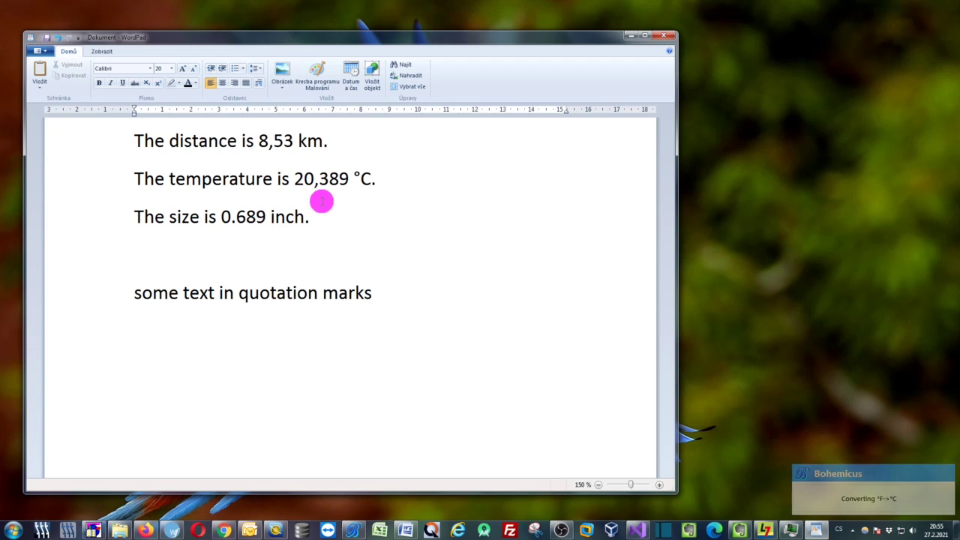
{"action": "key", "text": "Left"}
{"action": "key", "text": "Left"}
{"action": "key", "text": "Left"}
{"action": "key", "text": "Left"}
{"action": "key", "text": "ctrl+alt"}
{"action": "key", "text": "ctrl+shift+Right"}
{"action": "key", "text": "ctrl+shift+Right"}
{"action": "key", "text": "shift+Left"}
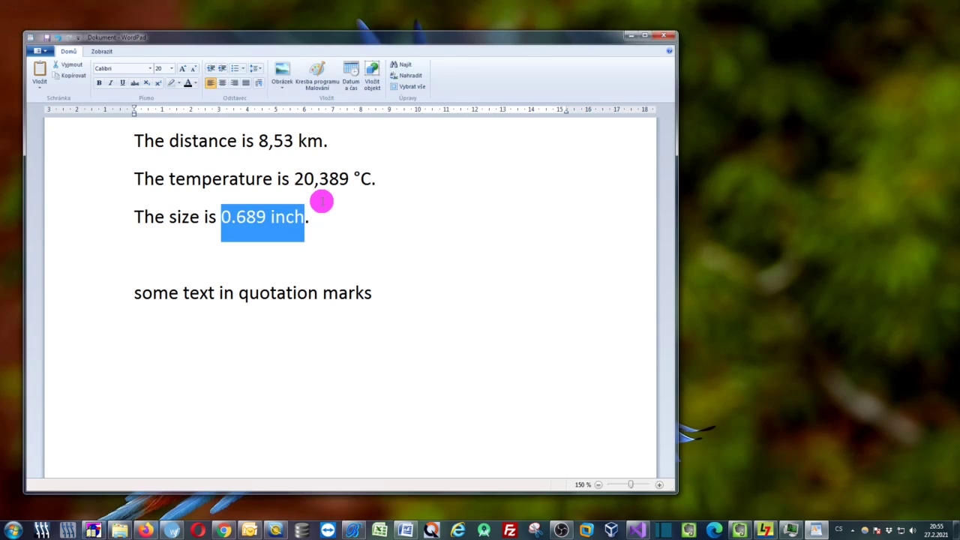
{"action": "key", "text": "ctrl+alt"}
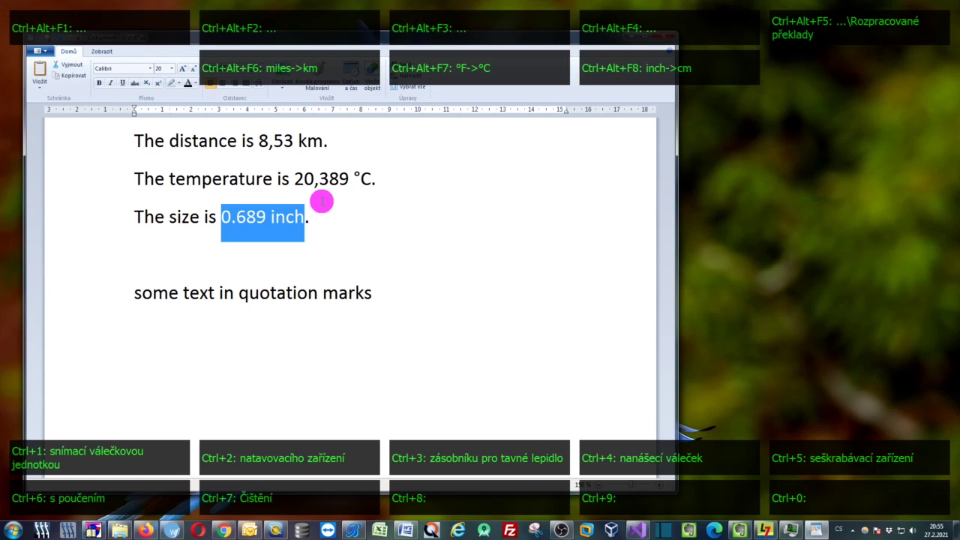
{"action": "key", "text": "ctrl+alt+F8"}
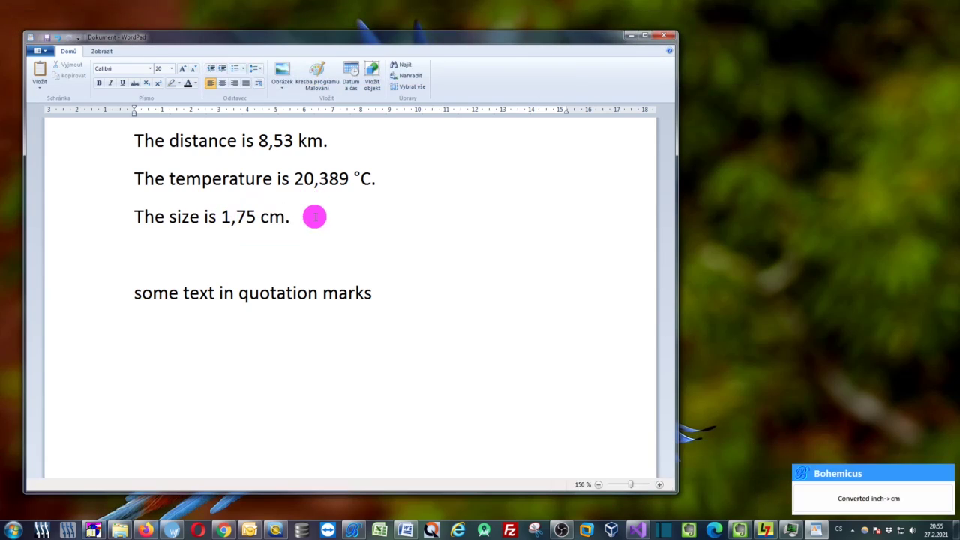
Undo all three conversions to restore the imperial values and reopen Bohemicus settings
{"action": "key", "text": "ctrl+z"}
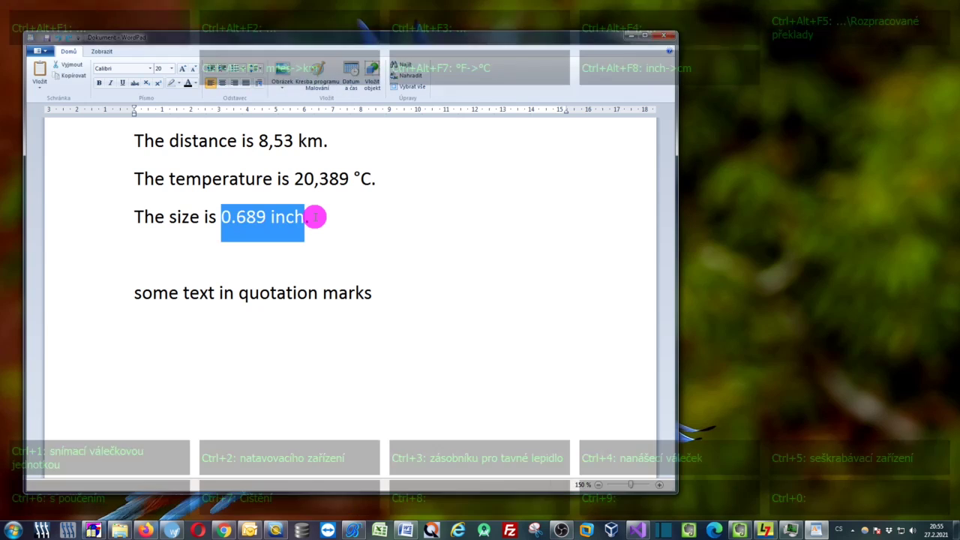
{"action": "key", "text": "ctrl+z"}
{"action": "key", "text": "ctrl+z"}
{"action": "key", "text": "ctrl+alt"}
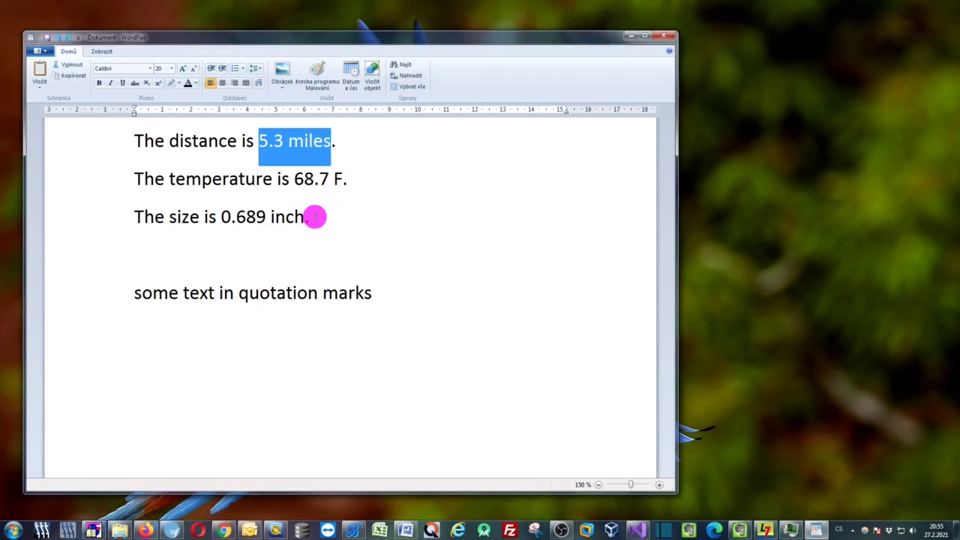
{"action": "left_click", "coordinate": [351, 139]}
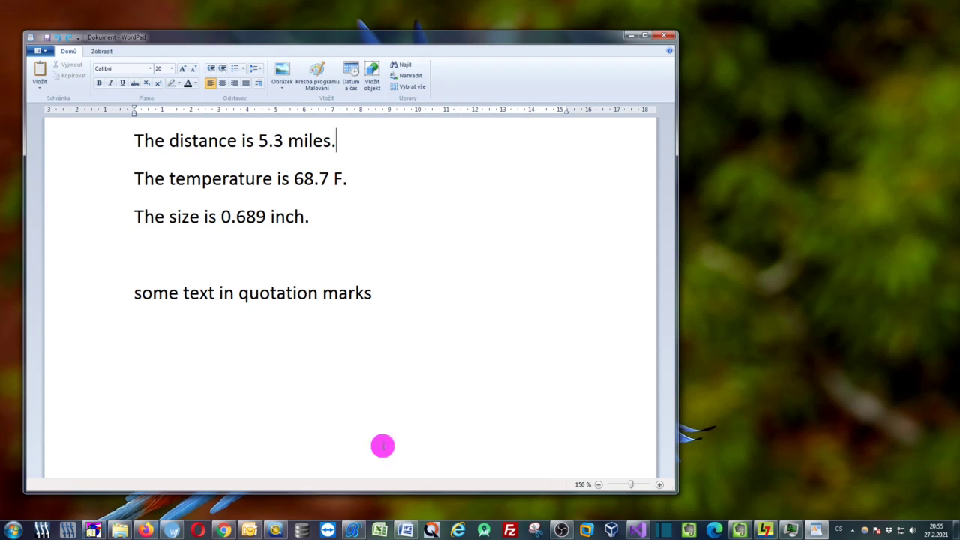
{"action": "left_click", "coordinate": [352, 531]}
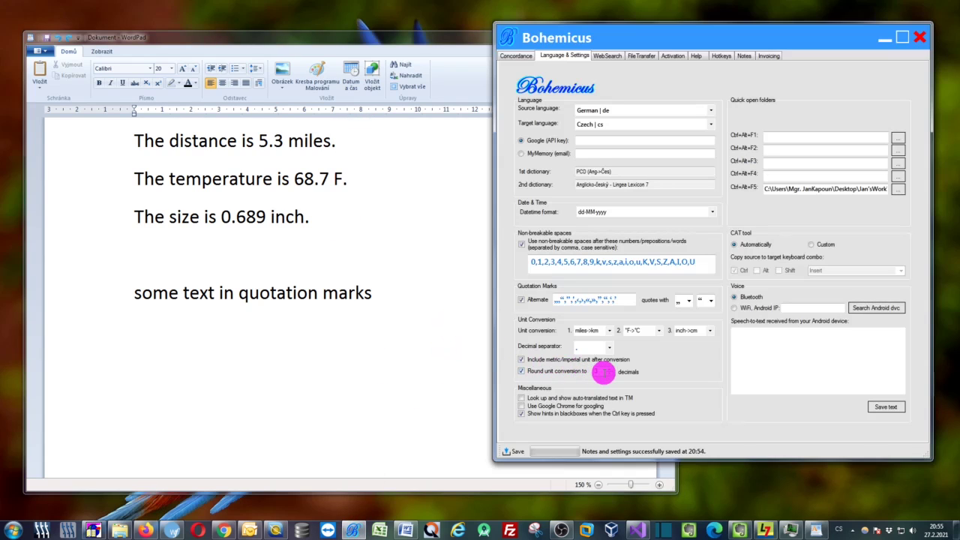
Lower the 'Round unit conversion to' value from 3 to 1 decimal
{"action": "left_click_drag", "start_coordinate": [600, 372], "coordinate": [593, 373]}
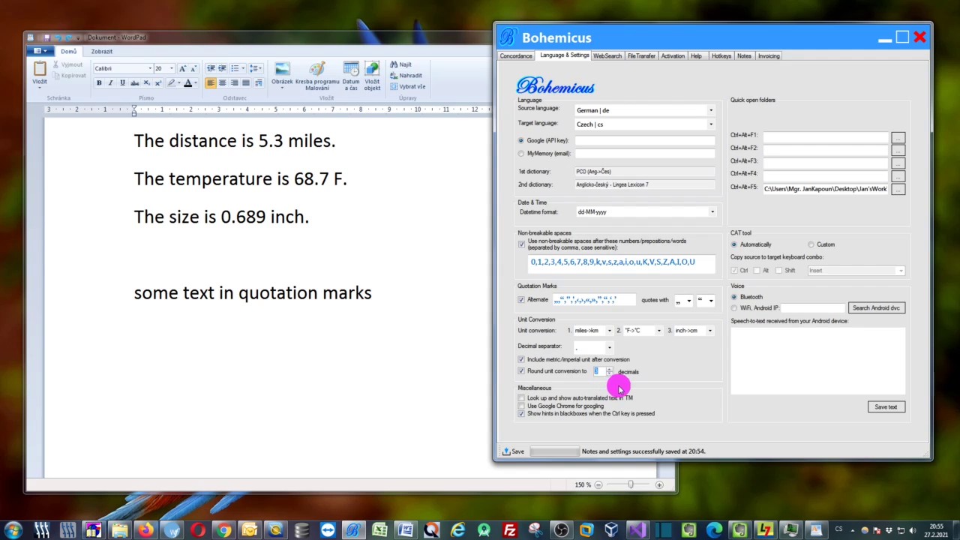
{"action": "left_click", "coordinate": [612, 377]}
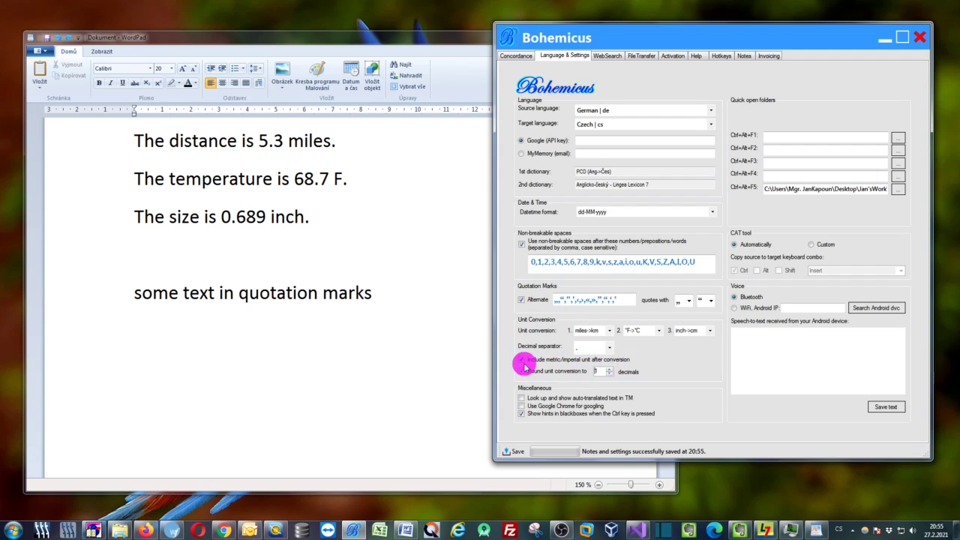
Convert 5.3 miles to 8,5 km with Ctrl+Alt+F6
{"action": "left_click", "coordinate": [270, 142]}
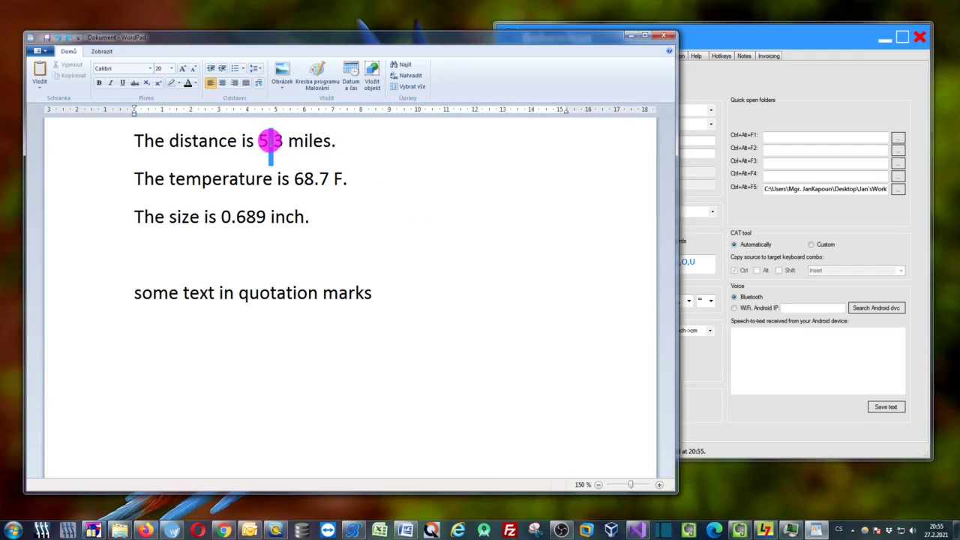
{"action": "left_click", "coordinate": [259, 141]}
{"action": "key", "text": "shift+End"}
{"action": "key", "text": "shift+Left"}
{"action": "key", "text": "shift+Left"}
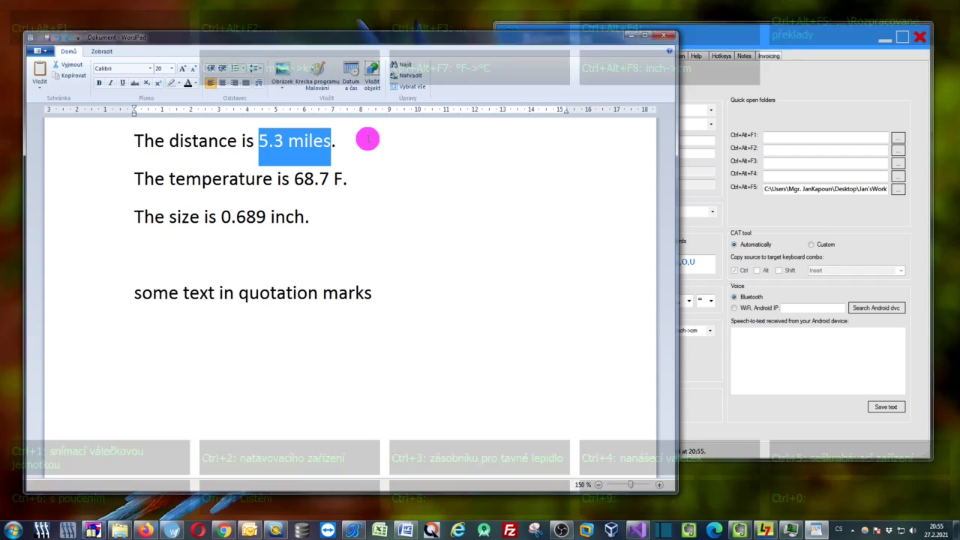
{"action": "key", "text": "ctrl+alt+F6"}
Convert 68.7 F to 20,4 °C with Ctrl+Alt+F7
{"action": "left_click", "coordinate": [295, 179]}
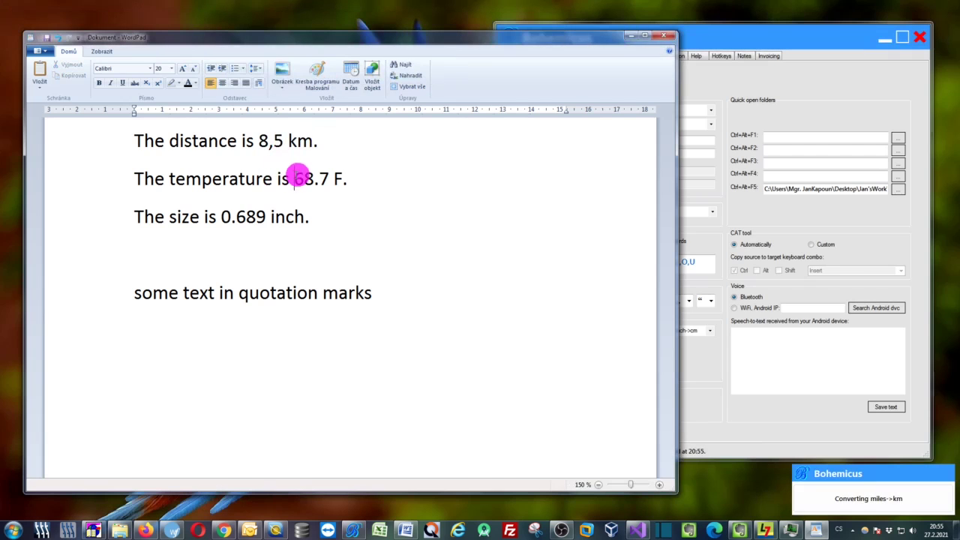
{"action": "key", "text": "shift+End"}
{"action": "key", "text": "shift+Left"}
{"action": "key", "text": "shift+Left"}
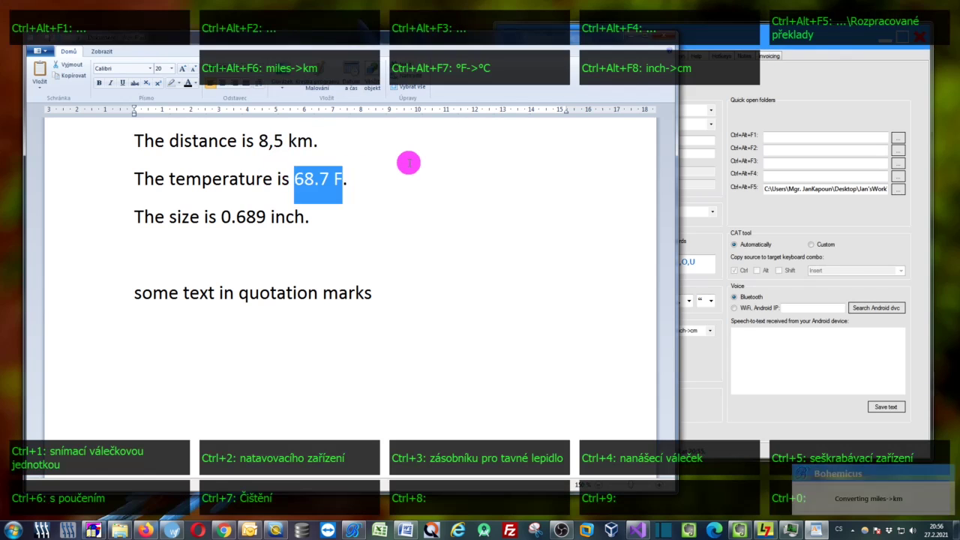
{"action": "key", "text": "ctrl+alt+F7"}
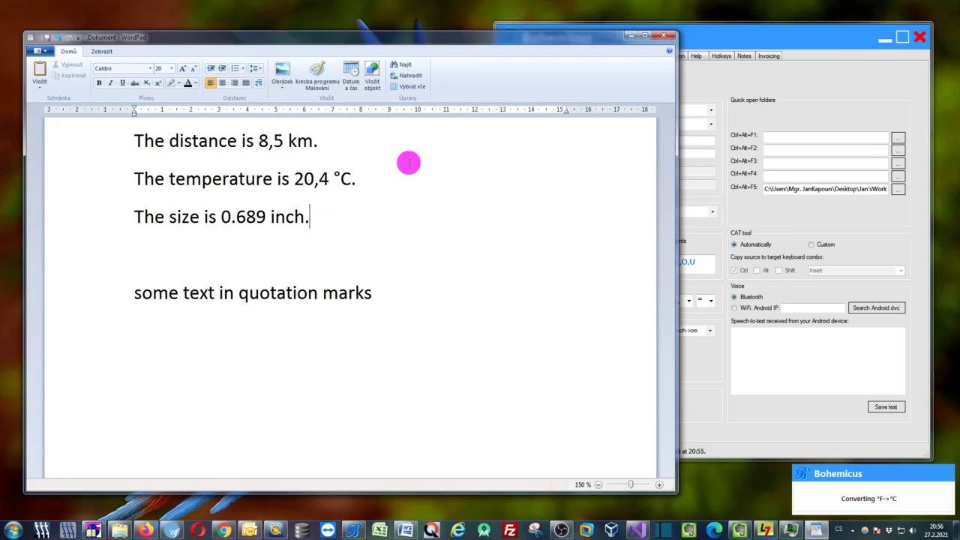
Convert 0.689 inch to 1,8 cm with Ctrl+Alt+F8
{"action": "key", "text": "ctrl+Left"}
{"action": "key", "text": "ctrl+Left"}
{"action": "key", "text": "ctrl+Left"}
{"action": "key", "text": "ctrl+Left"}
{"action": "key", "text": "ctrl+Left"}
{"action": "key", "text": "shift+End"}
{"action": "key", "text": "shift+Left"}
{"action": "key", "text": "shift+Left"}
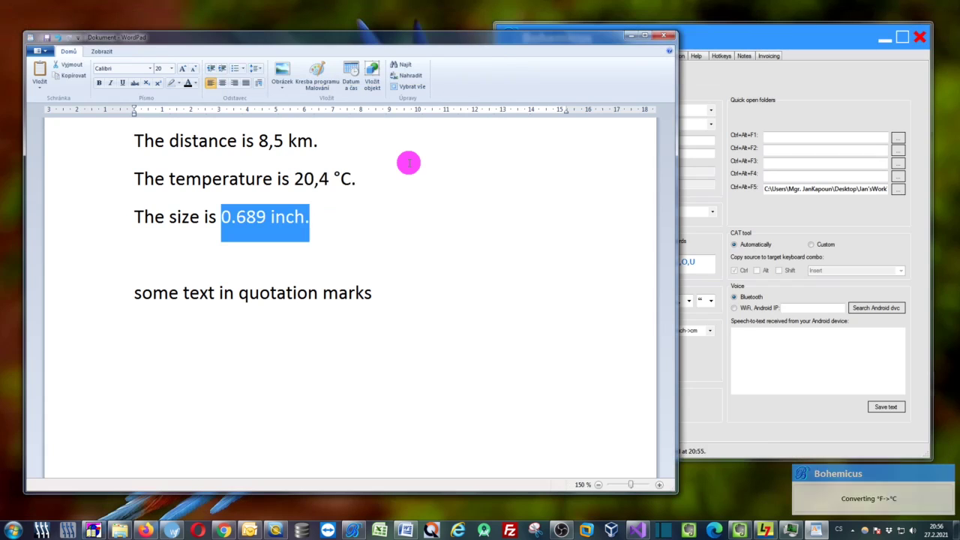
{"action": "key", "text": "ctrl+alt+F8"}
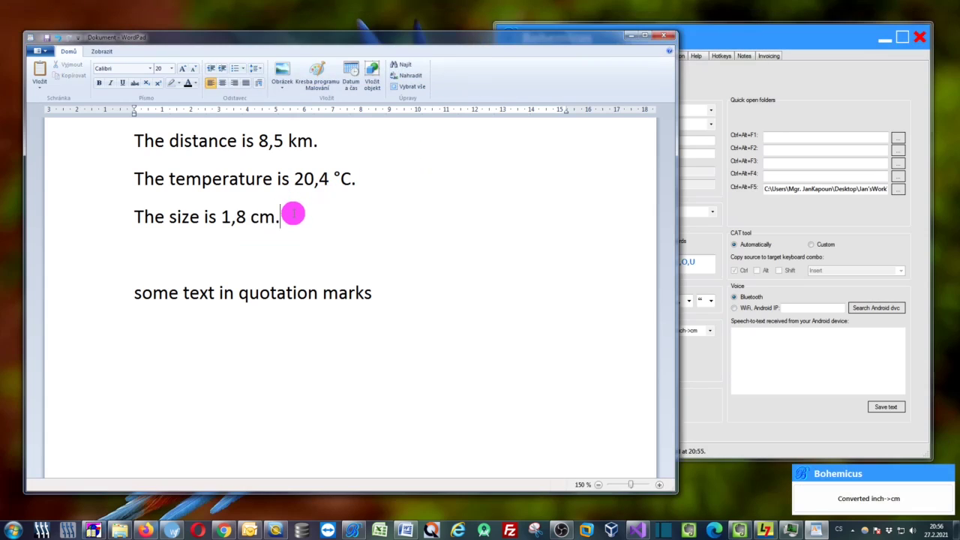
{"action": "left_click_drag", "start_coordinate": [778, 41], "coordinate": [744, 51]}
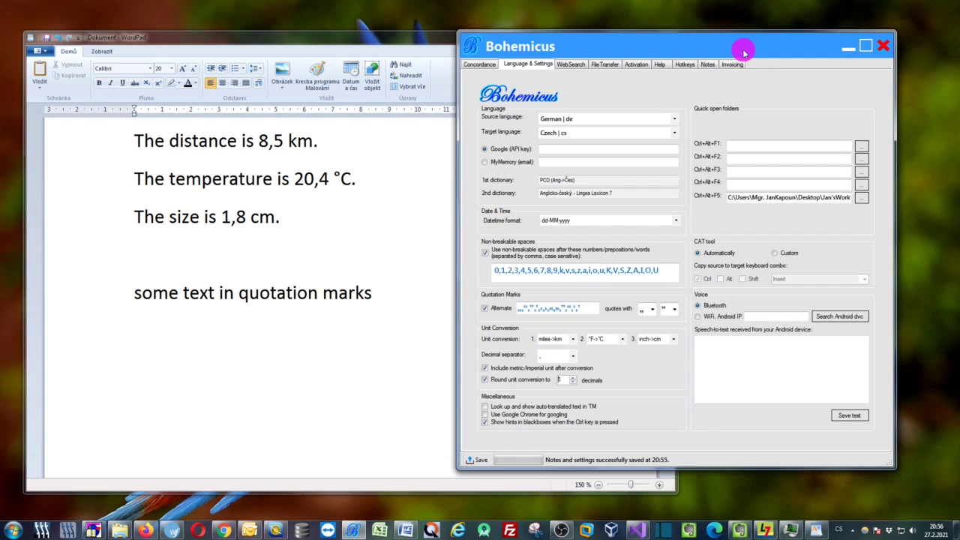
Highlight both straight quotes of WordPad's sample line, then bring the Bohemicus settings window forward
{"action": "left_click", "coordinate": [375, 284]}
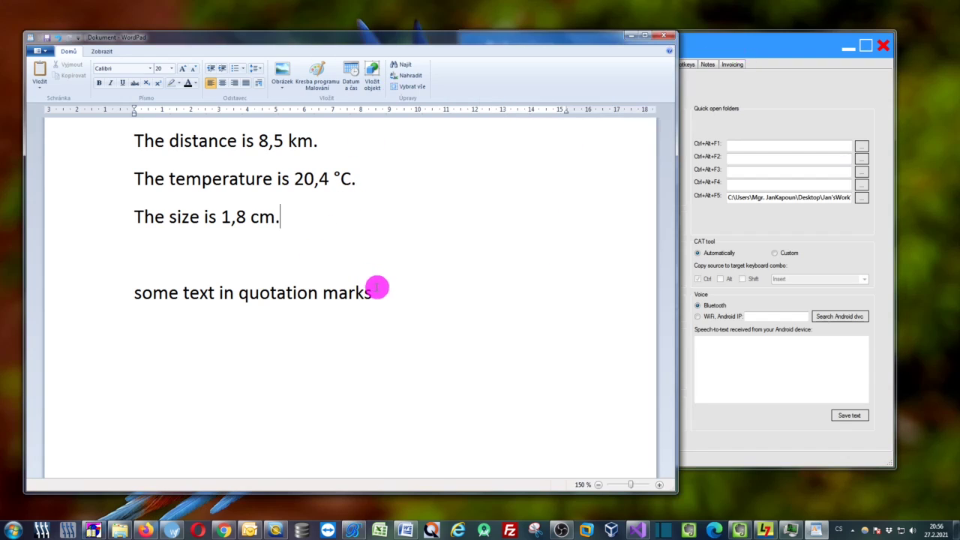
{"action": "left_click", "coordinate": [420, 292]}
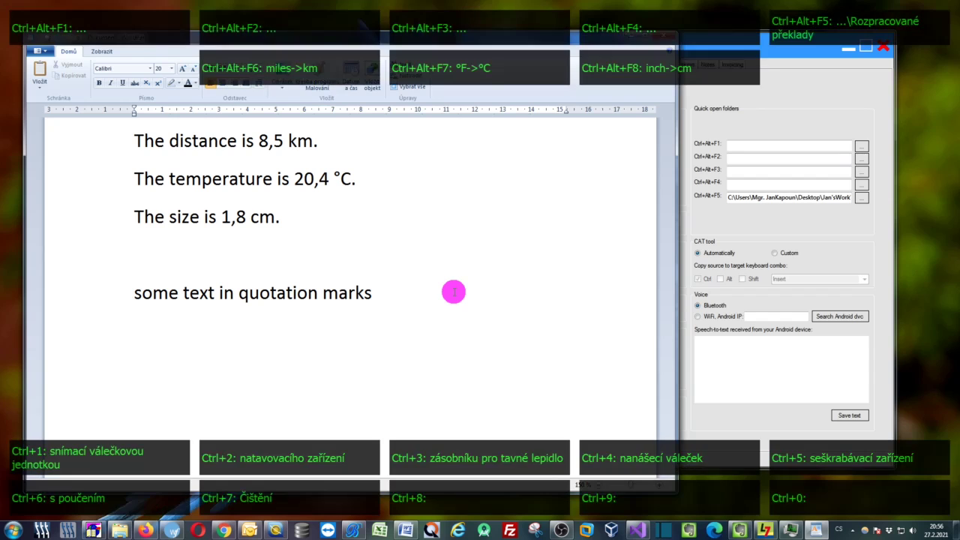
{"action": "type", "text": "\""}
{"action": "type", "text": "\""}
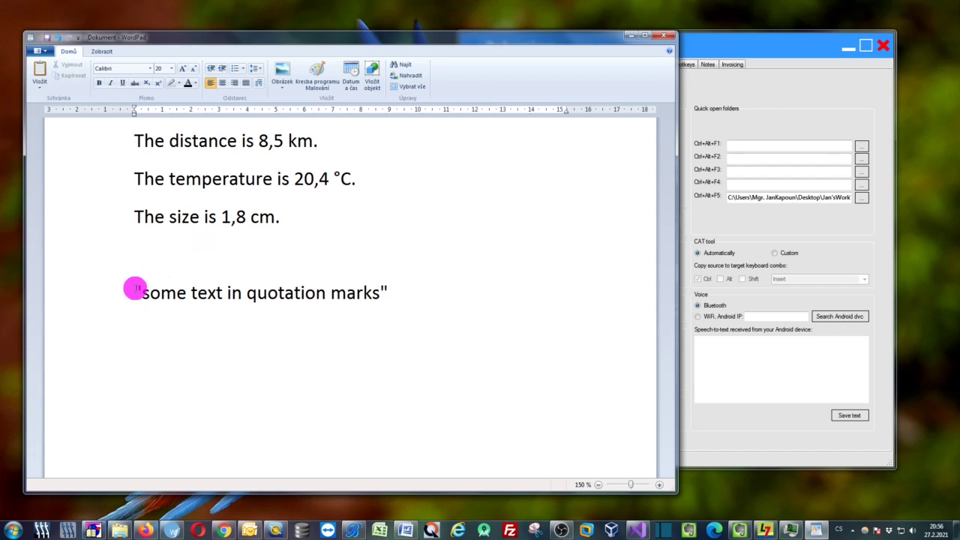
{"action": "left_click_drag", "start_coordinate": [134, 289], "coordinate": [138, 290]}
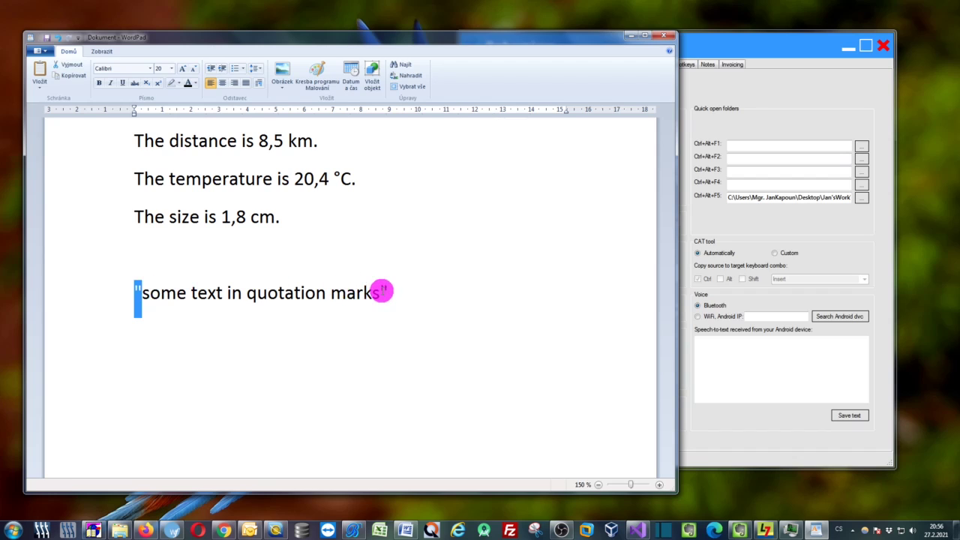
{"action": "left_click_drag", "start_coordinate": [380, 292], "coordinate": [391, 289]}
{"action": "left_click", "coordinate": [415, 282]}
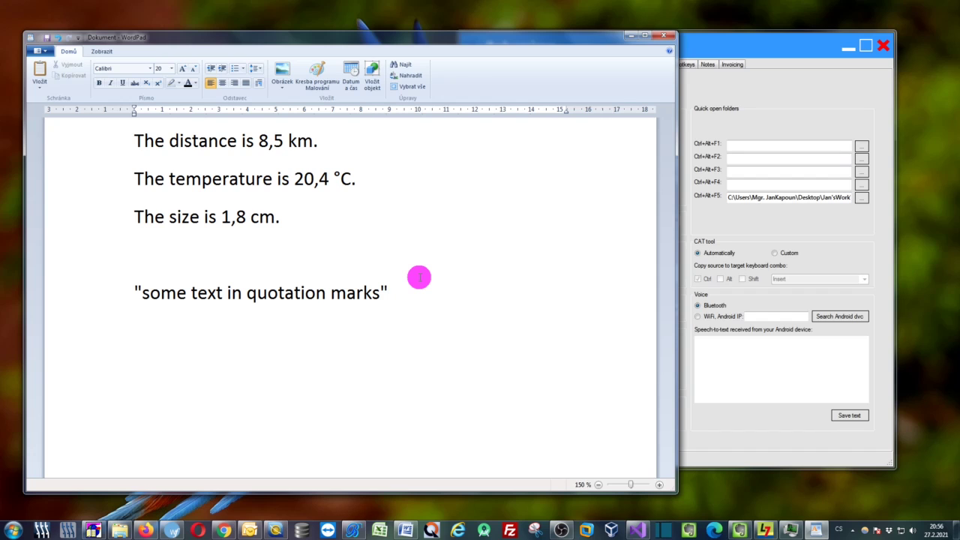
{"action": "left_click", "coordinate": [862, 94]}
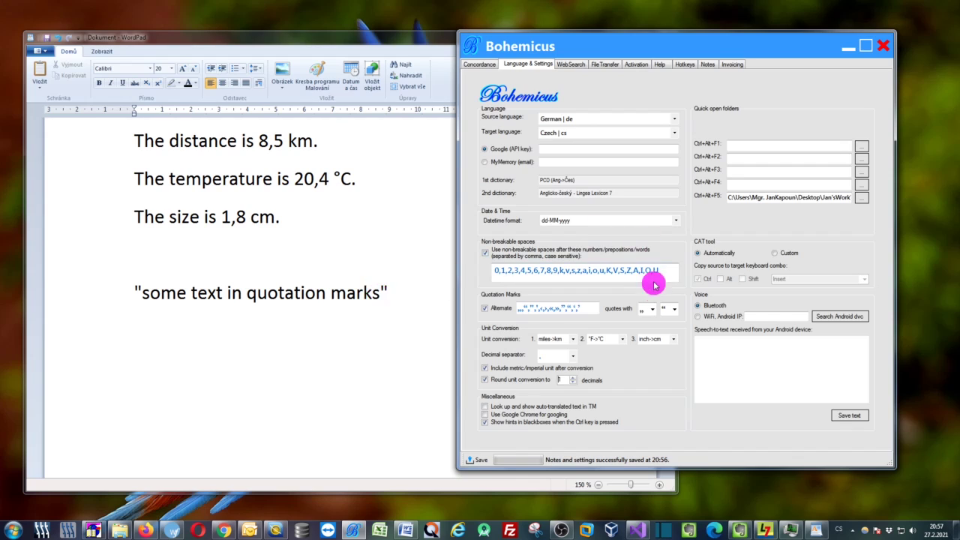
Set Bohemicus's opening and closing quotation marks to „ and “
{"action": "left_click", "coordinate": [652, 309]}
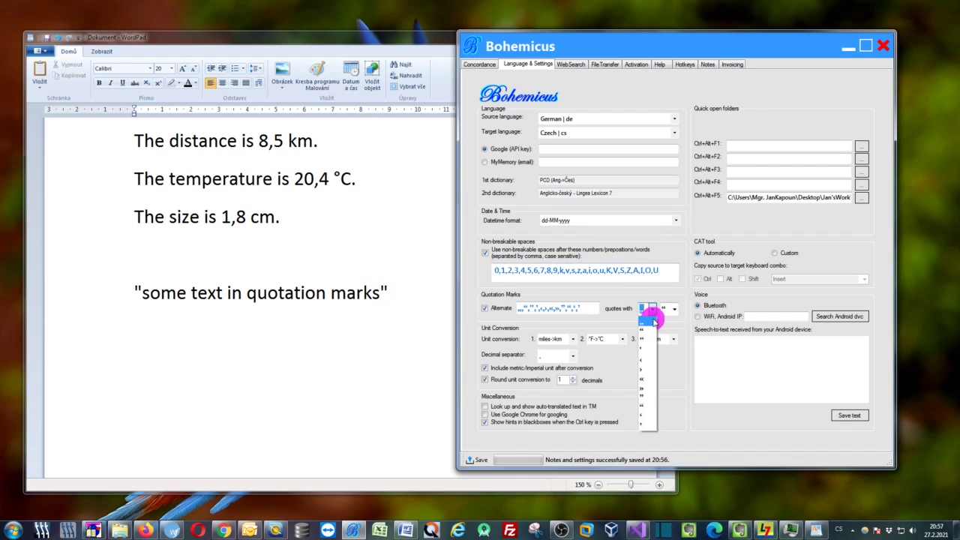
{"action": "left_click", "coordinate": [678, 311]}
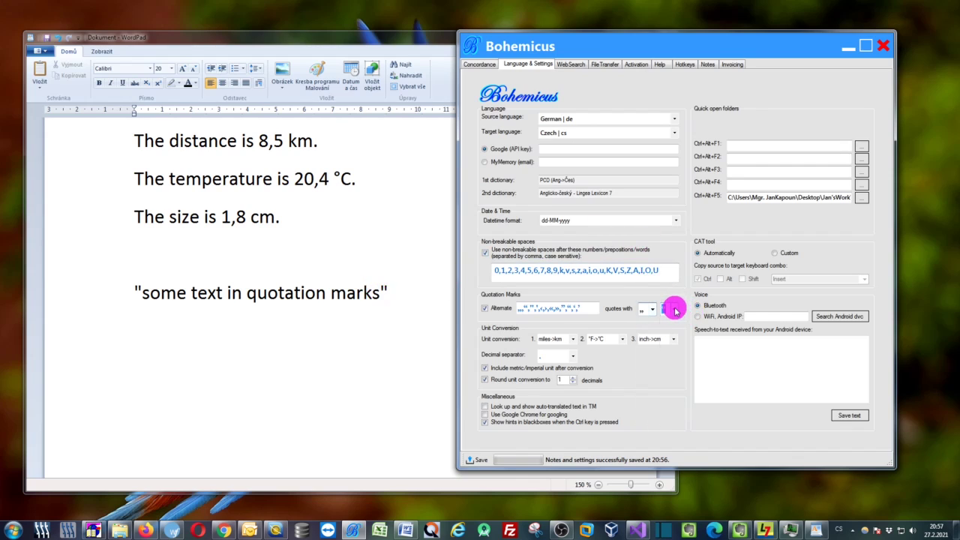
{"action": "left_click", "coordinate": [674, 309]}
{"action": "left_click", "coordinate": [670, 330]}
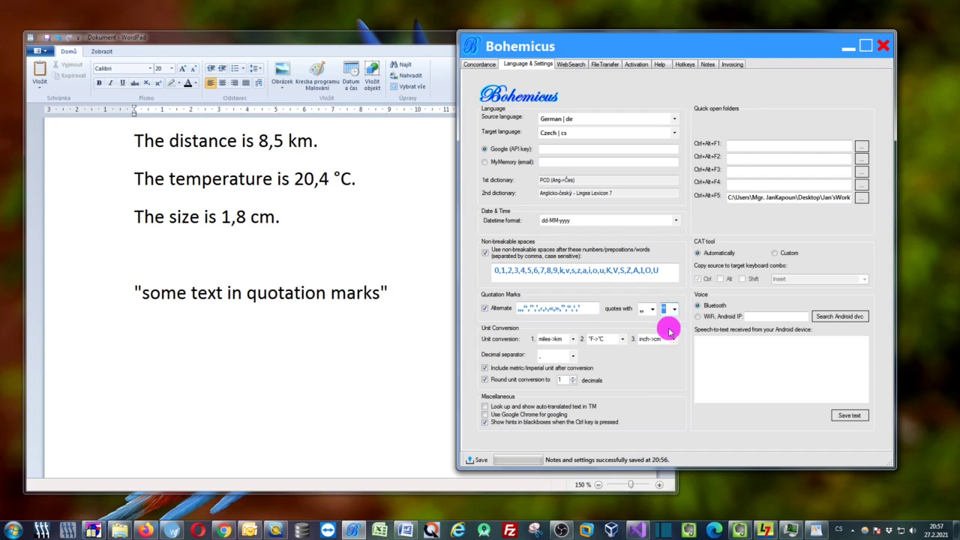
Replace the straight quotes on WordPad's sample line with „ and the Czech closing quote
{"action": "left_click", "coordinate": [422, 285]}
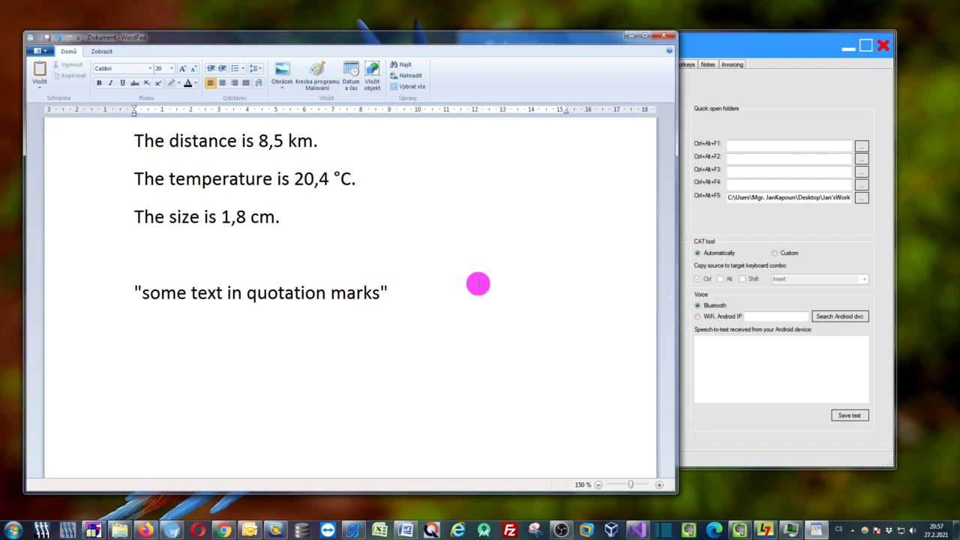
{"action": "key", "text": "Home"}
{"action": "key", "text": "Delete"}
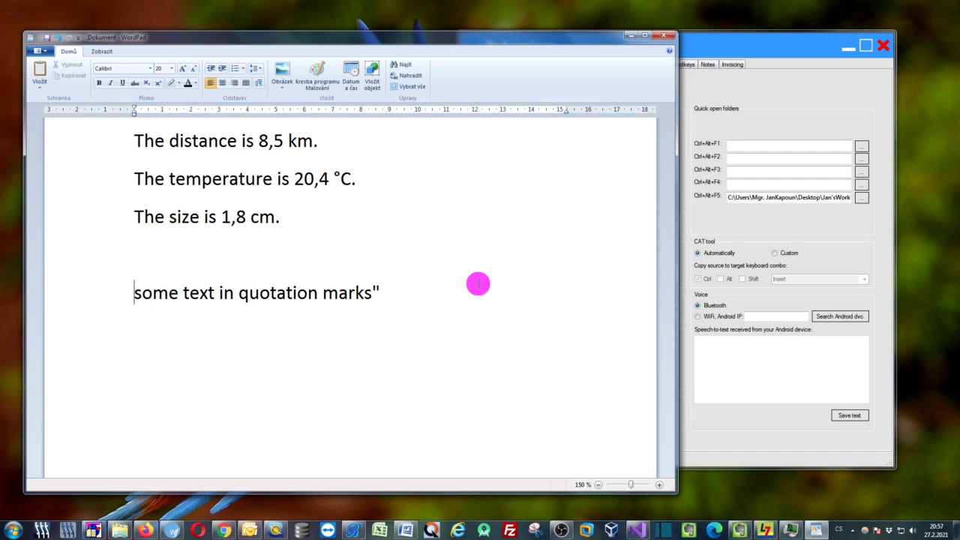
{"action": "type", "text": "„"}
{"action": "key", "text": "BackSpace"}
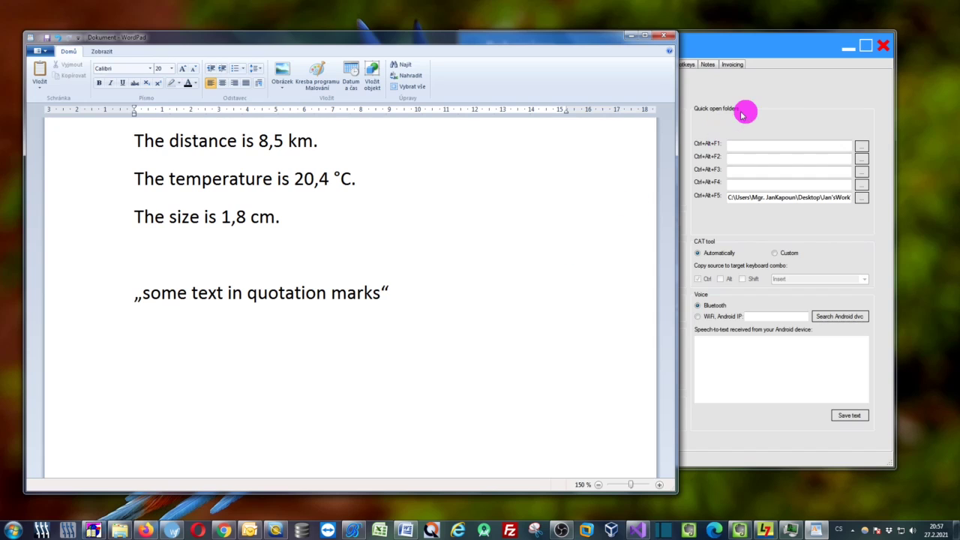
Change Bohemicus's opening and closing quotation marks to « and »
{"action": "left_click", "coordinate": [772, 91]}
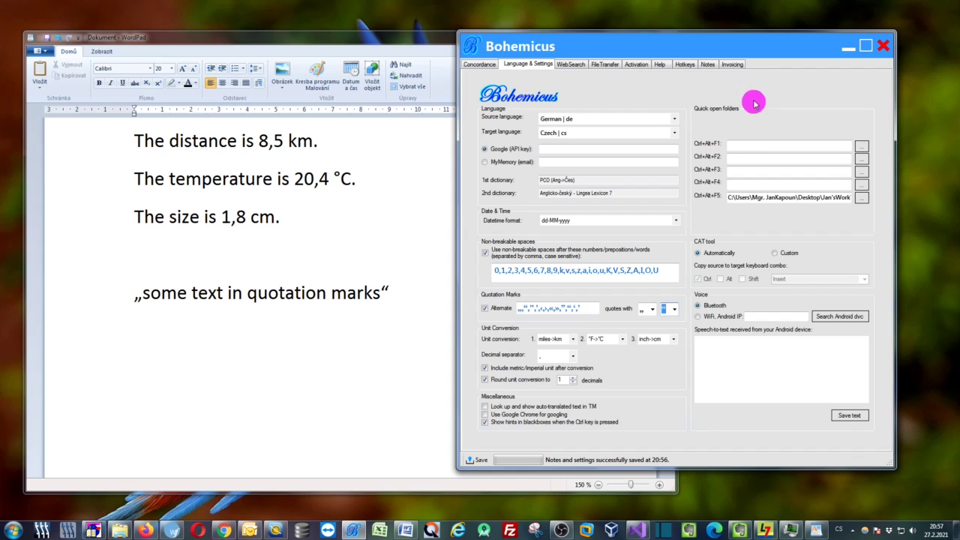
{"action": "left_click", "coordinate": [651, 308]}
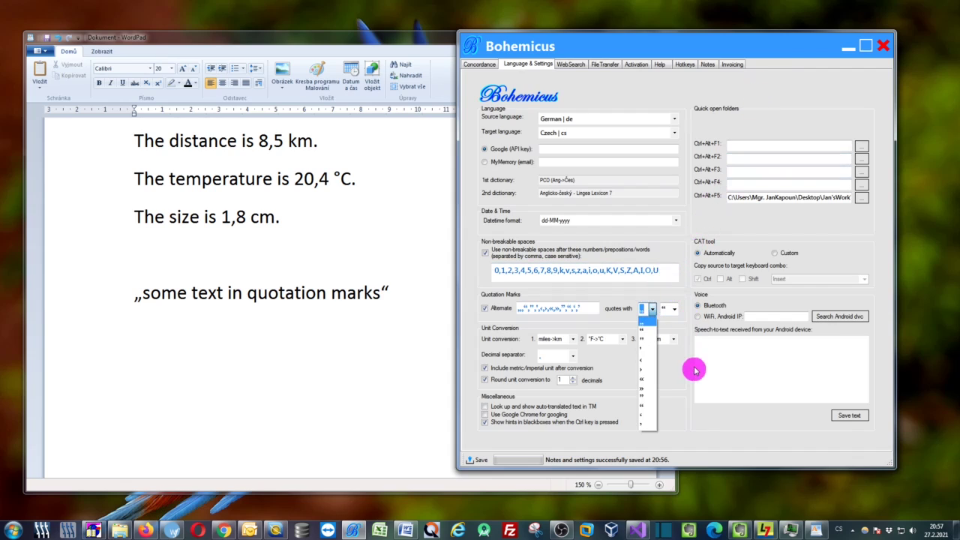
{"action": "left_click", "coordinate": [645, 381]}
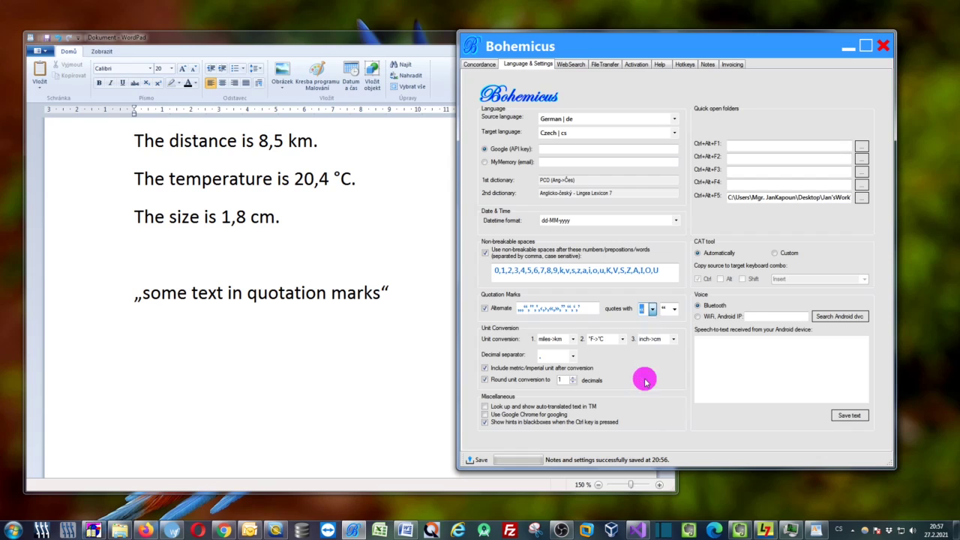
{"action": "left_click", "coordinate": [674, 308]}
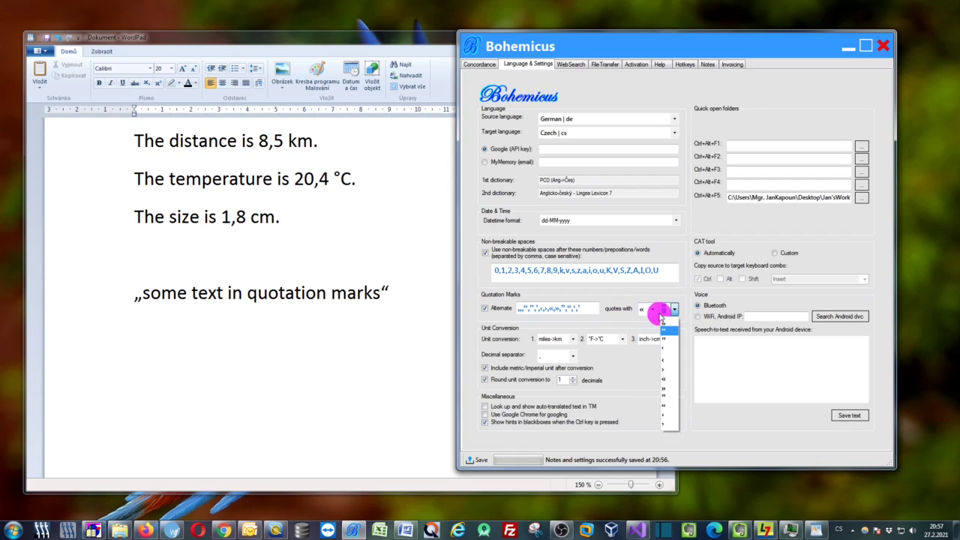
{"action": "left_click", "coordinate": [675, 379]}
Swap the Czech quotes on WordPad's sample line for « and » guillemets
{"action": "left_click", "coordinate": [843, 48]}
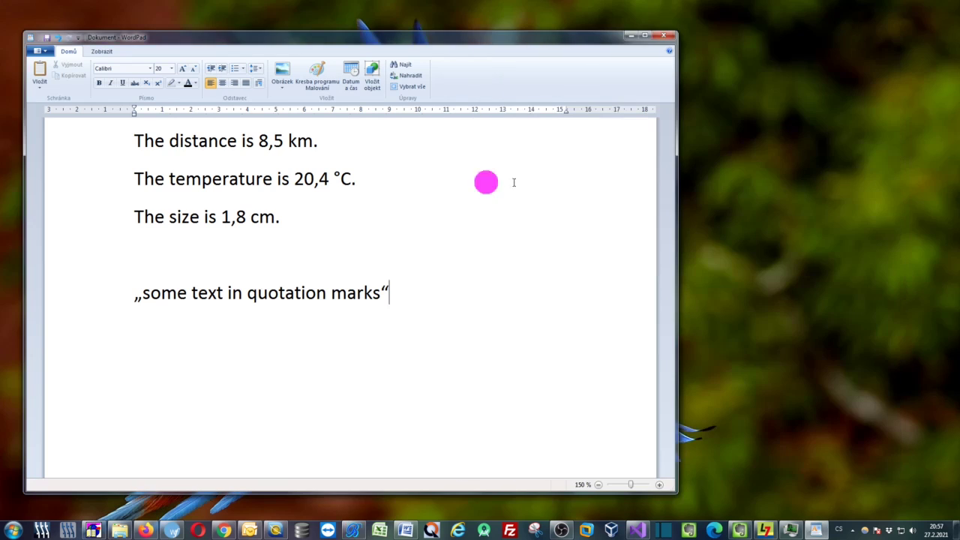
{"action": "key", "text": "BackSpace"}
{"action": "key", "text": "Home"}
{"action": "key", "text": "Delete"}
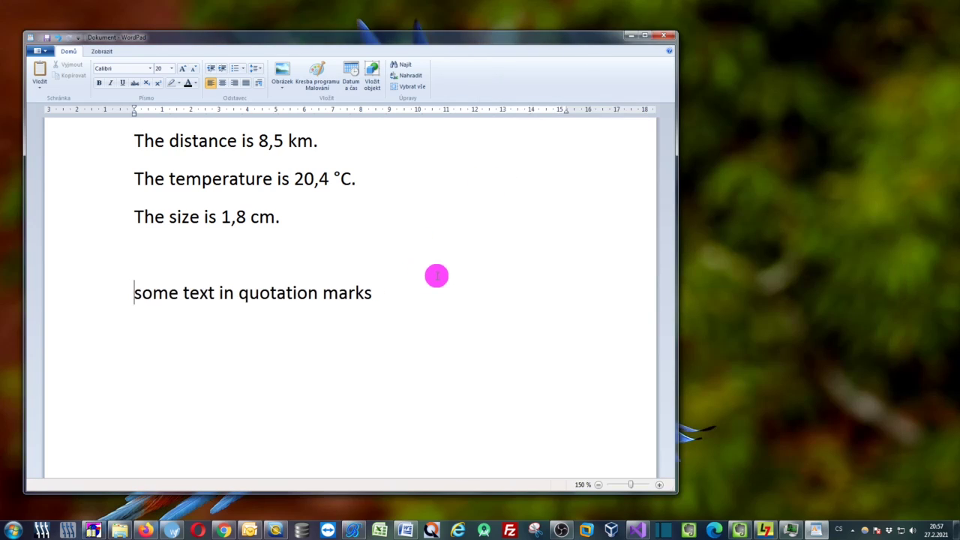
{"action": "type", "text": "«"}
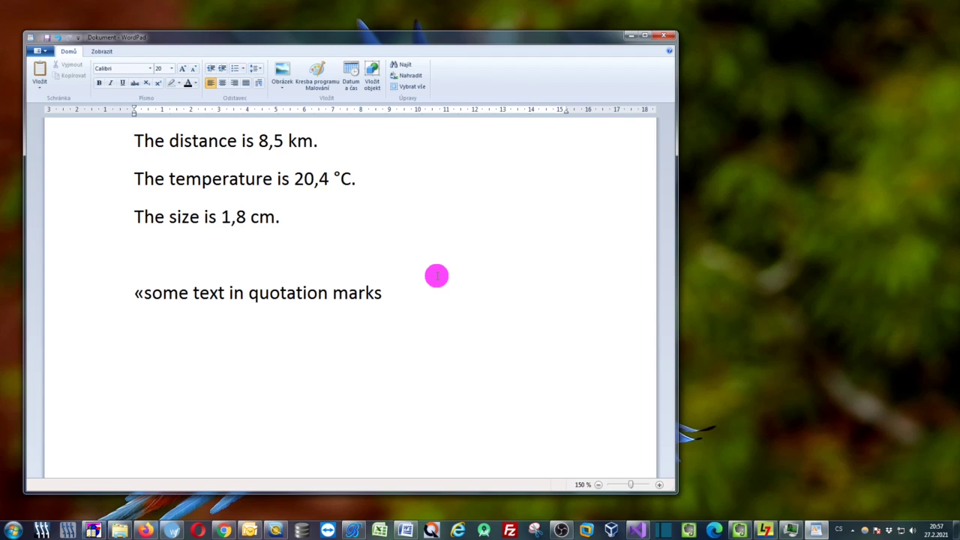
{"action": "key", "text": "End"}
{"action": "type", "text": "»"}
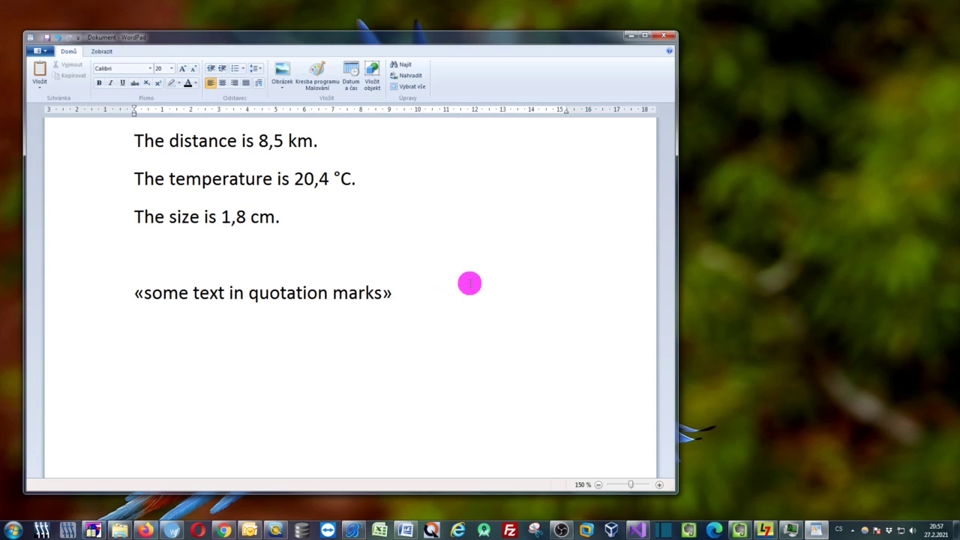
{"action": "left_click", "coordinate": [281, 291]}
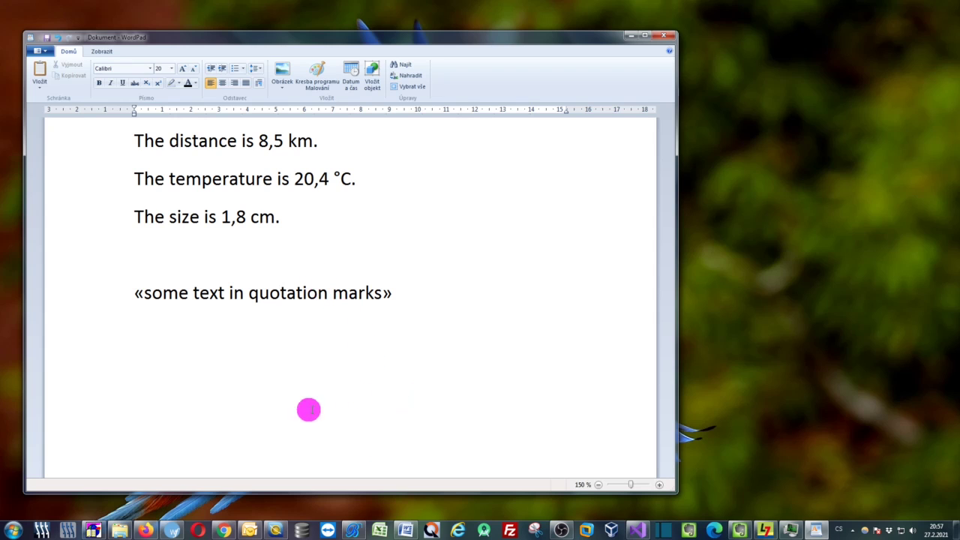
{"action": "left_click", "coordinate": [172, 531]}
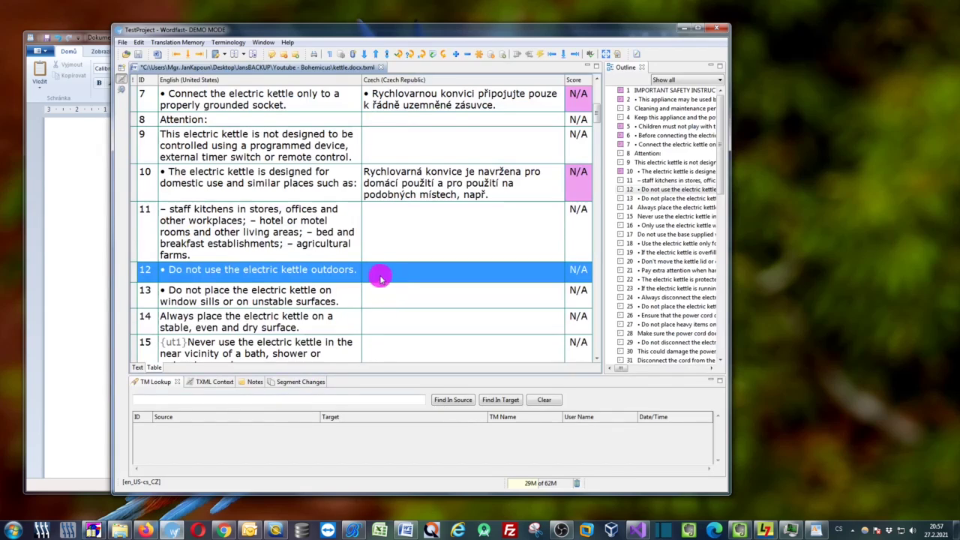
Type 'some text' wrapped in « » guillemets into Wordfast row 12's Czech target cell
{"action": "left_click", "coordinate": [381, 279]}
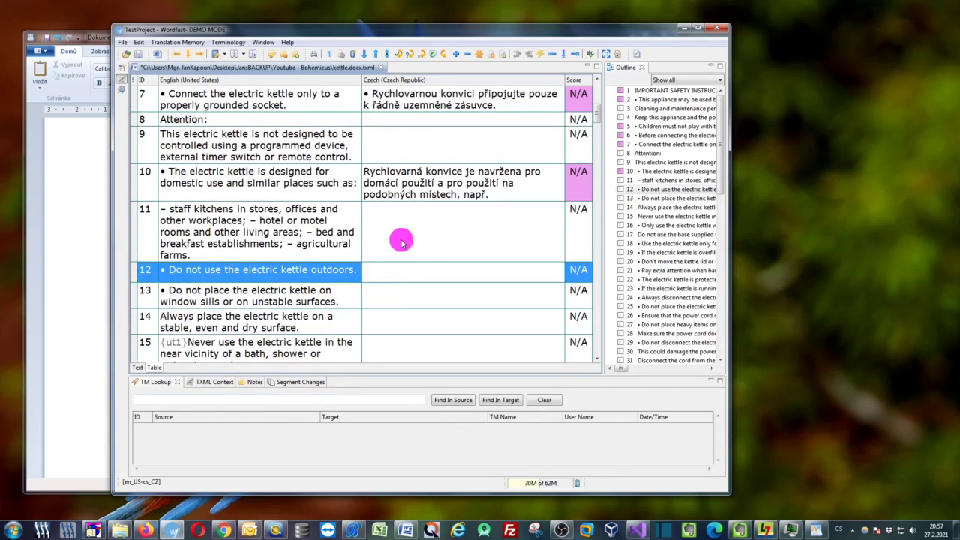
{"action": "type", "text": "soem"}
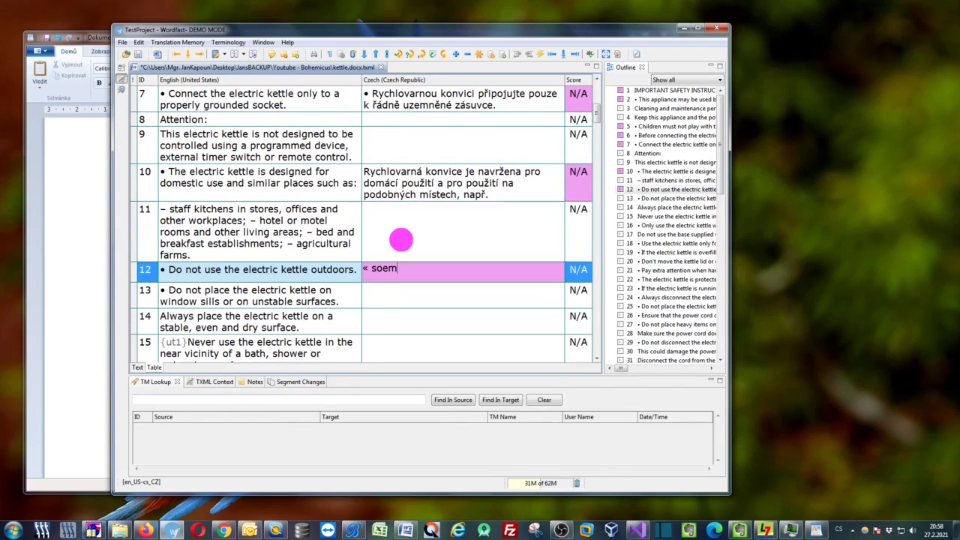
{"action": "key", "text": "BackSpace"}
{"action": "key", "text": "BackSpace"}
{"action": "type", "text": "me"}
{"action": "type", "text": " wext"}
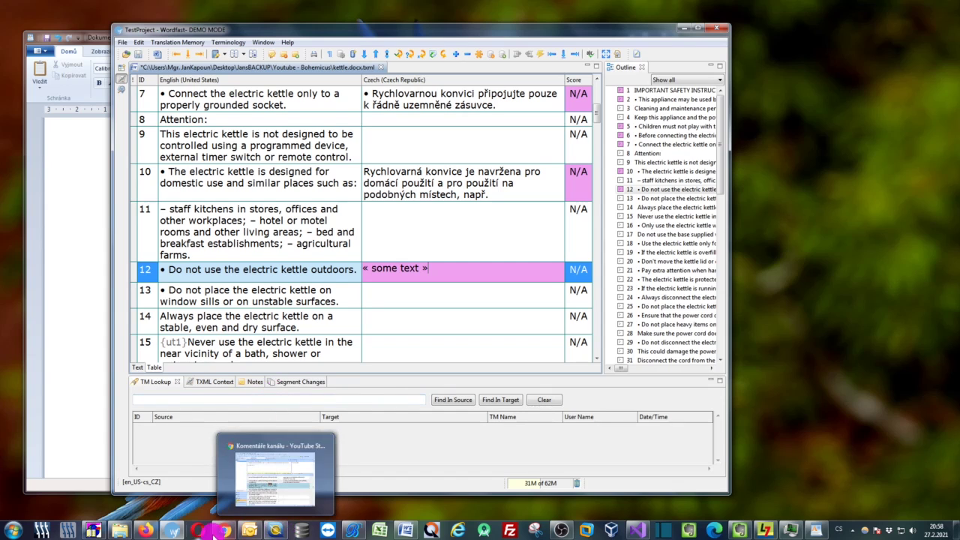
{"action": "left_click", "coordinate": [145, 531]}
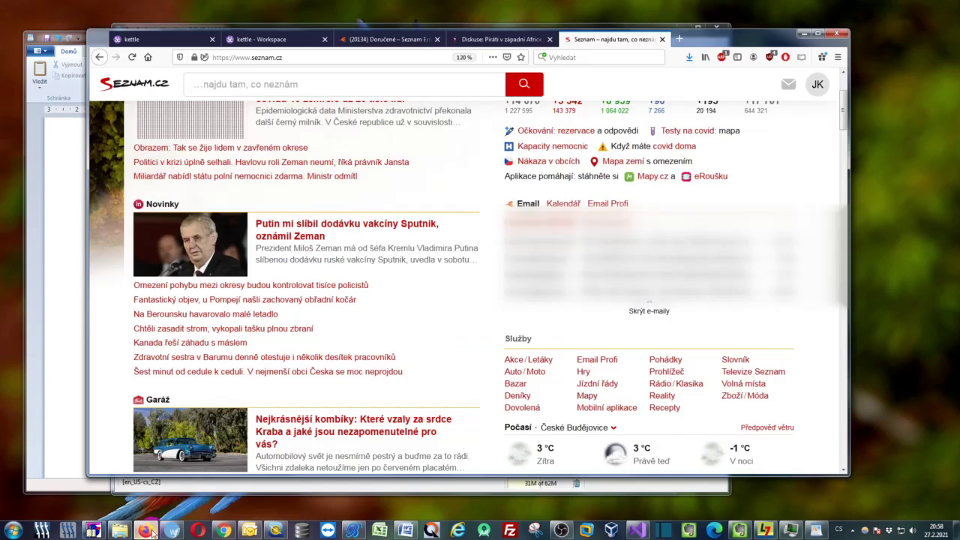
Open Smartcat's kettle document editor and type « some thxt » into segment 32's target
{"action": "left_click", "coordinate": [255, 35]}
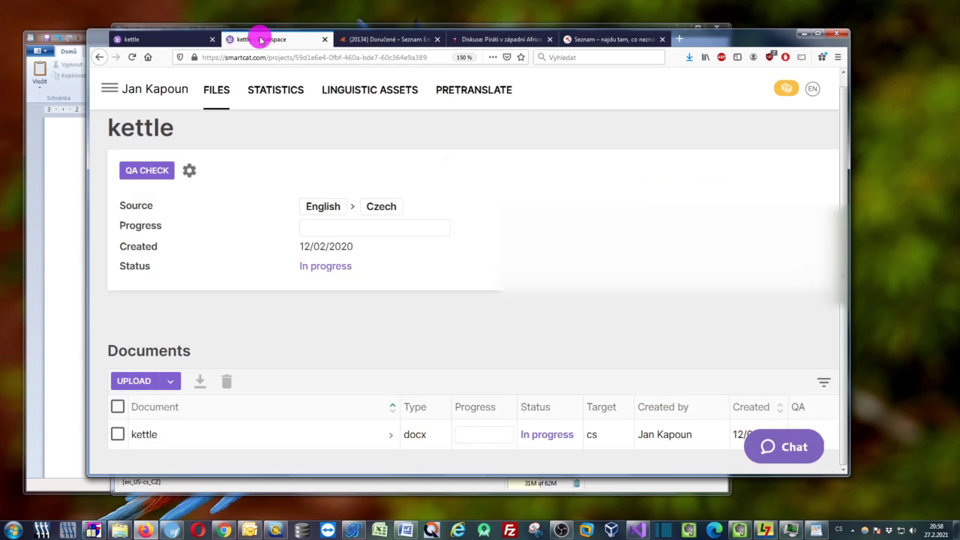
{"action": "left_click", "coordinate": [176, 39]}
{"action": "left_click", "coordinate": [354, 305]}
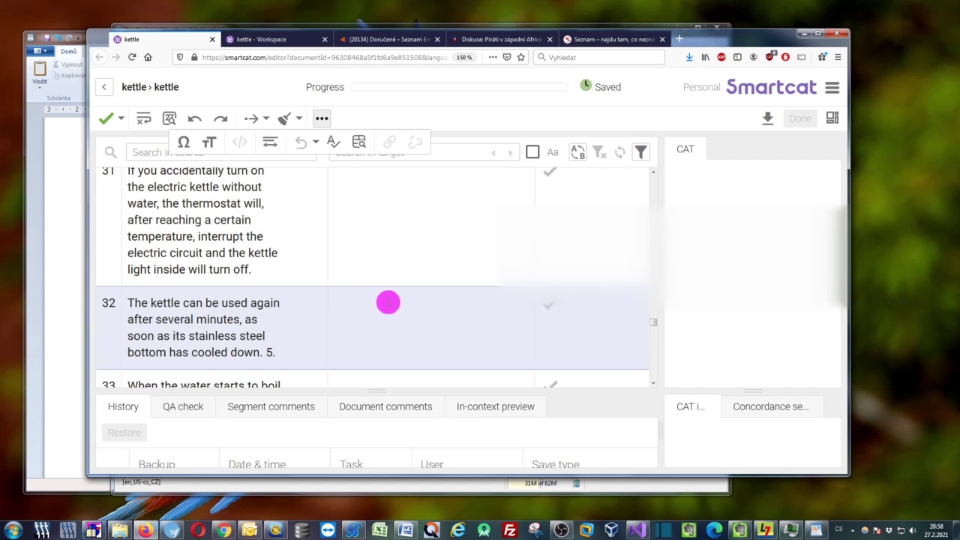
{"action": "type", "text": "« some this"}
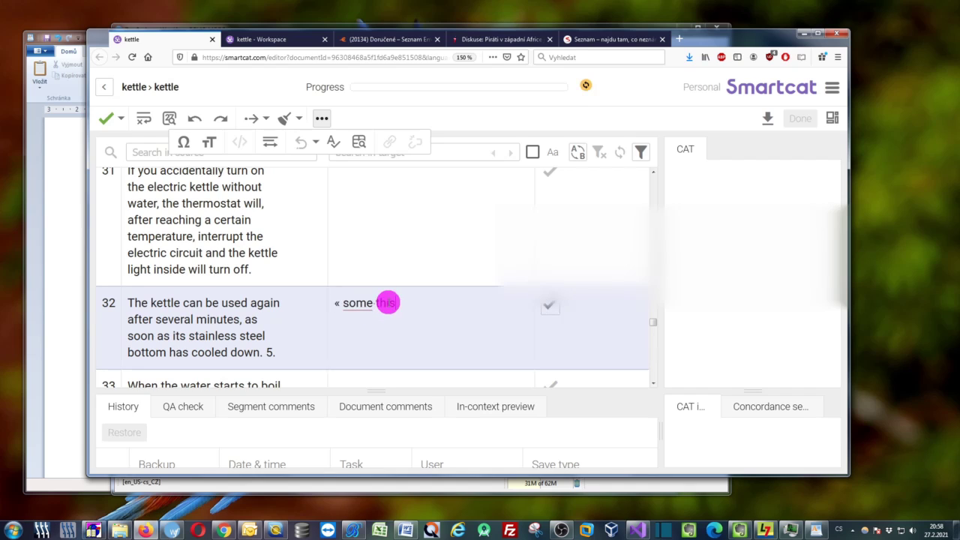
{"action": "type", "text": "xt »"}
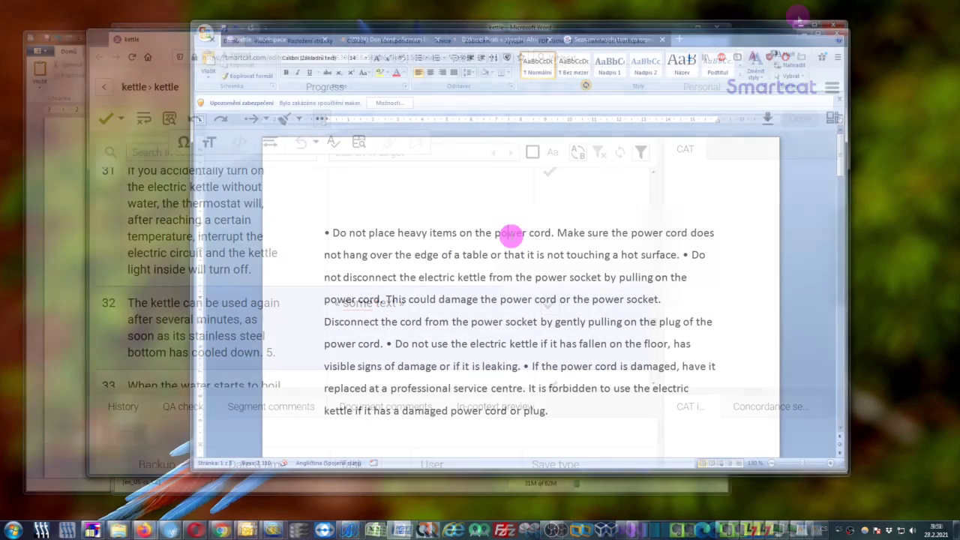
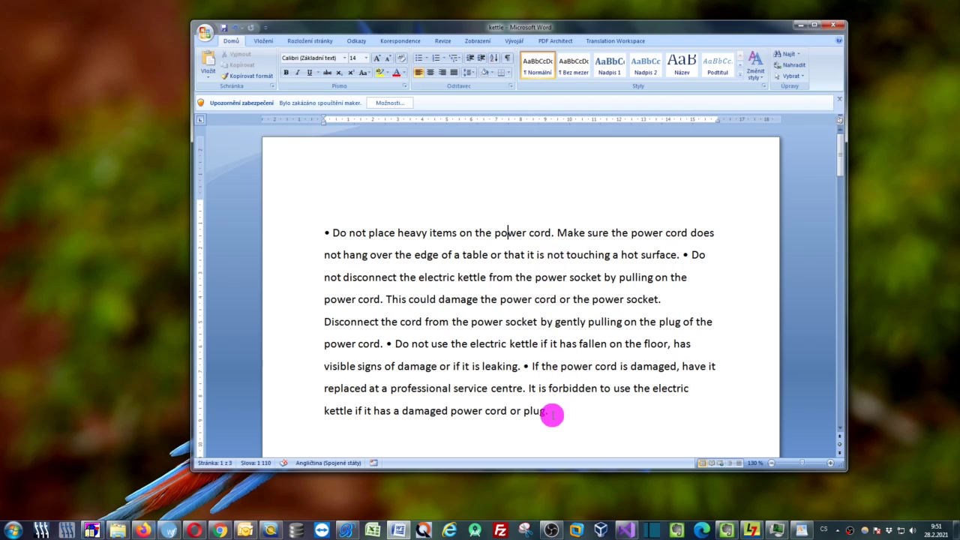
Highlight the terms power cord, electric kettle and power socket in the kettle safety paragraph
{"action": "left_click_drag", "start_coordinate": [552, 414], "coordinate": [330, 234]}
{"action": "left_click", "coordinate": [437, 232]}
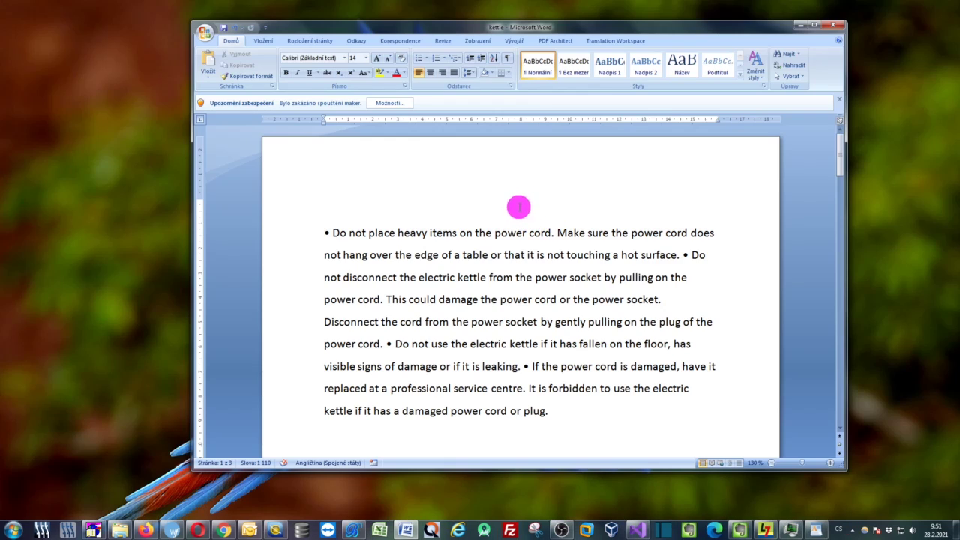
{"action": "left_click_drag", "start_coordinate": [496, 231], "coordinate": [548, 232]}
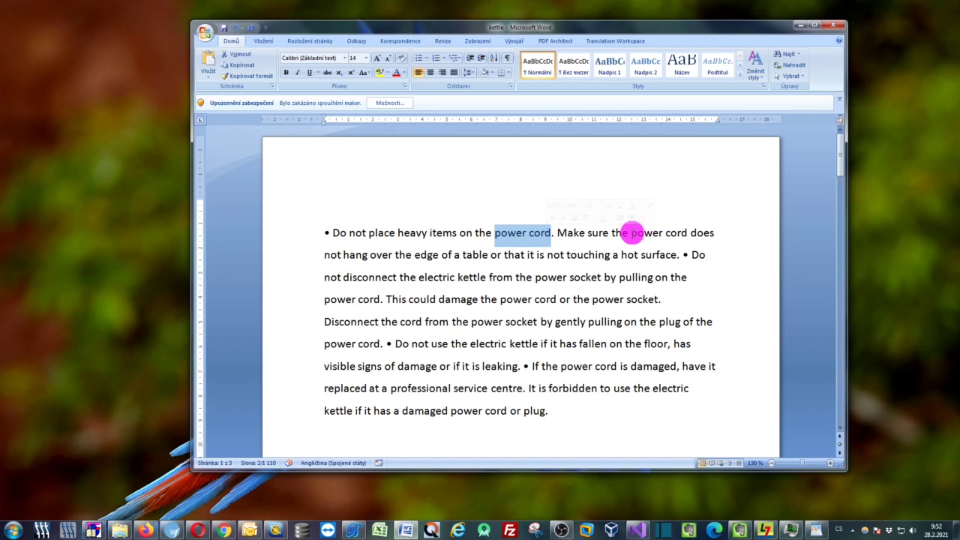
{"action": "left_click_drag", "start_coordinate": [632, 233], "coordinate": [679, 235]}
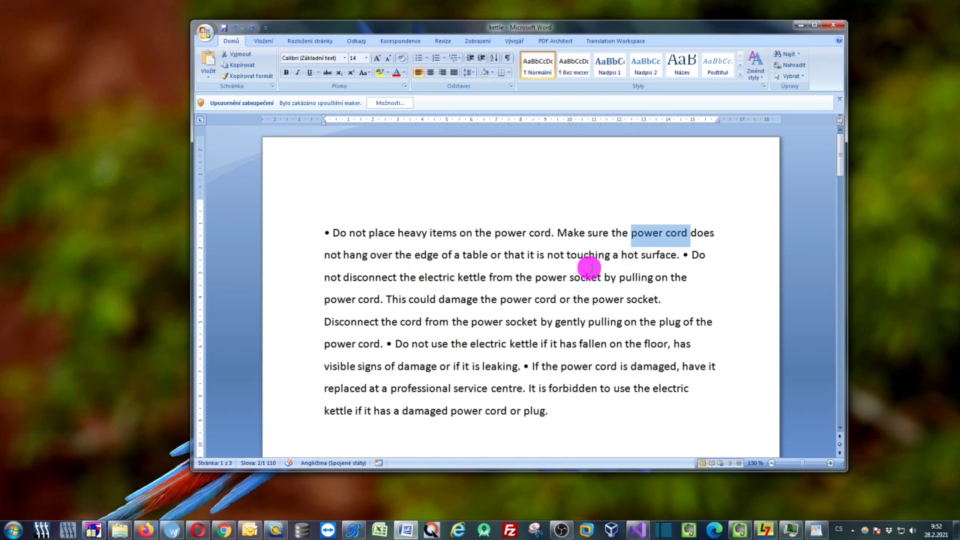
{"action": "left_click_drag", "start_coordinate": [503, 297], "coordinate": [559, 295]}
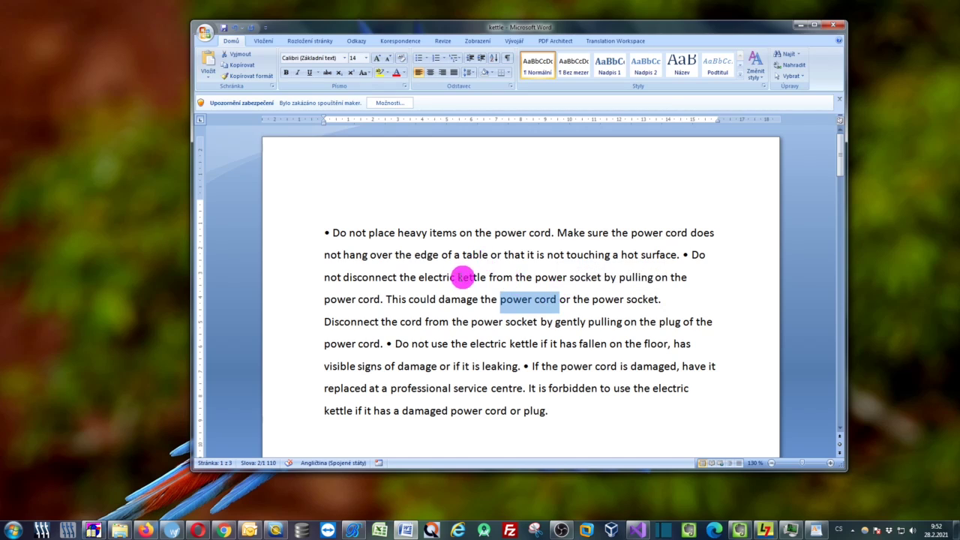
{"action": "left_click", "coordinate": [452, 273]}
{"action": "left_click_drag", "start_coordinate": [420, 276], "coordinate": [474, 279]}
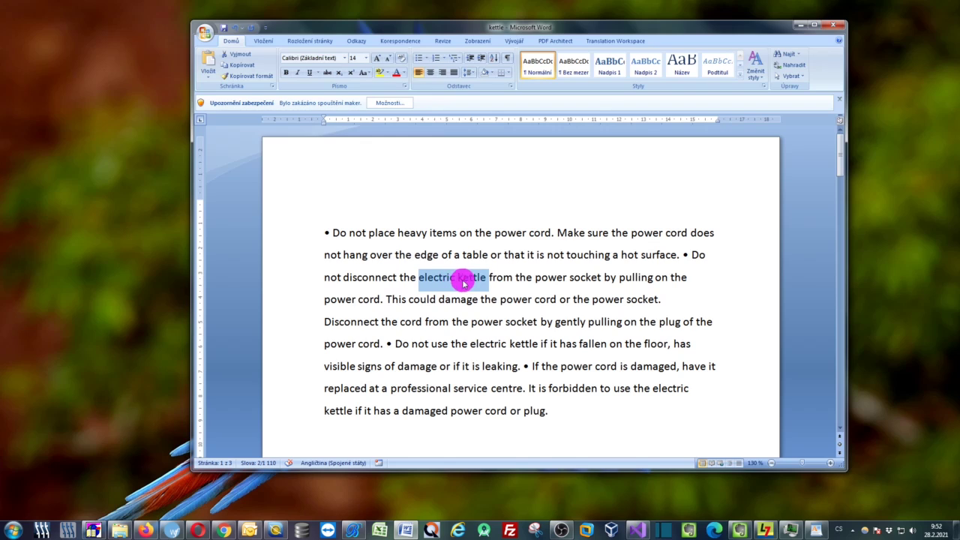
{"action": "double_click", "coordinate": [489, 343]}
{"action": "left_click_drag", "start_coordinate": [489, 344], "coordinate": [529, 344]}
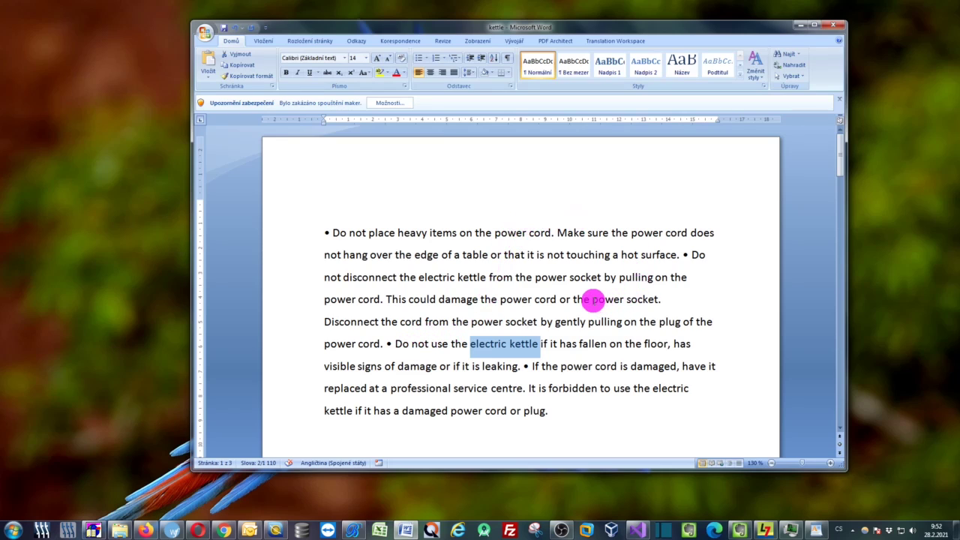
{"action": "left_click_drag", "start_coordinate": [592, 301], "coordinate": [627, 302]}
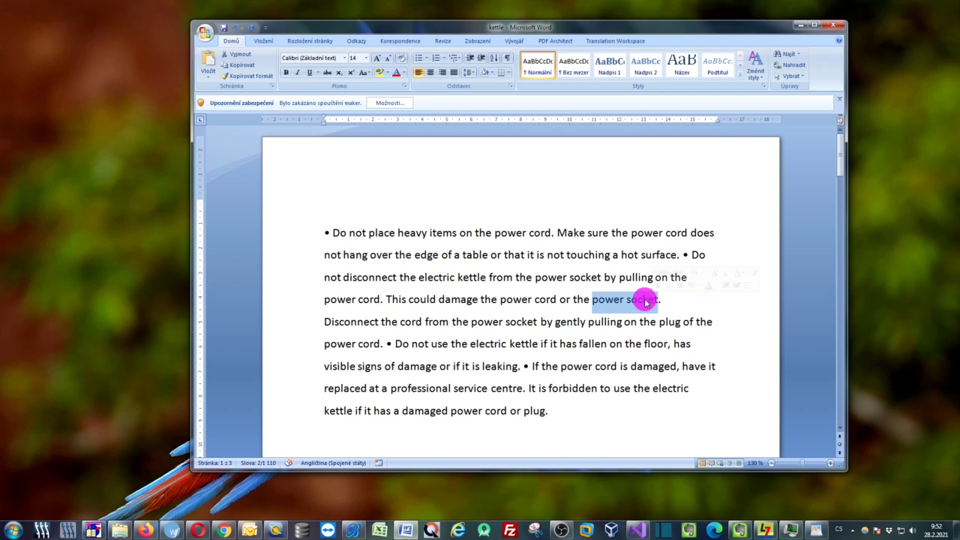
{"action": "left_click_drag", "start_coordinate": [536, 277], "coordinate": [574, 277]}
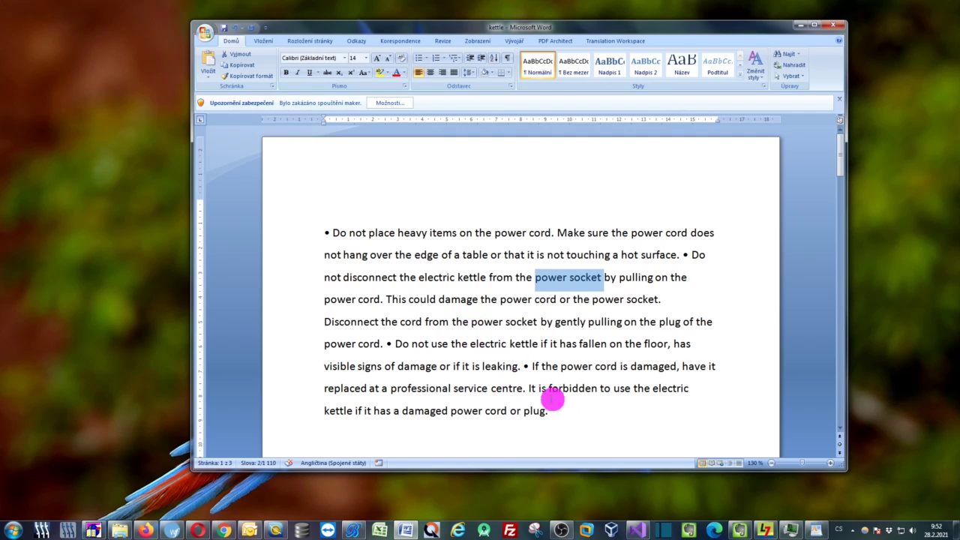
{"action": "left_click", "coordinate": [575, 405]}
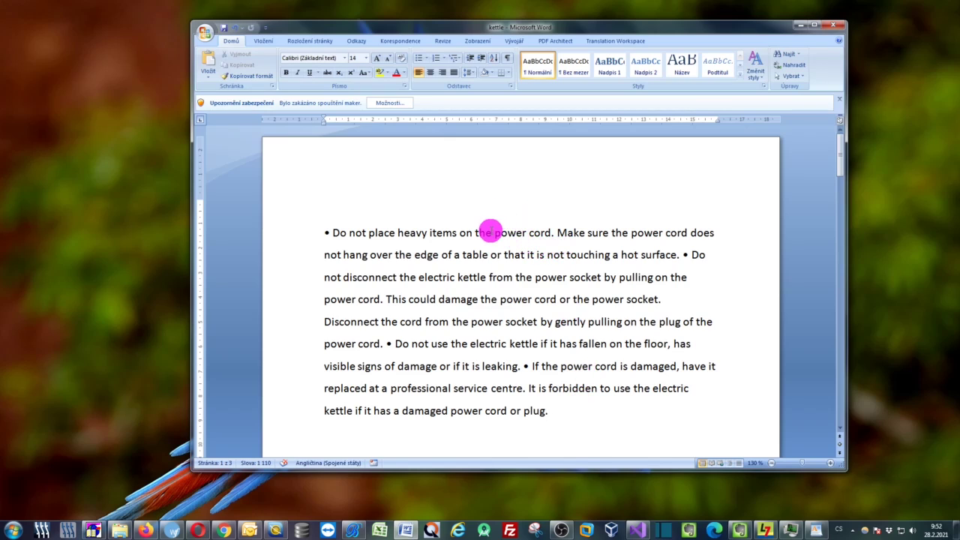
Store power cord in Bohemicus slot 1 and confirm it in the overlay
{"action": "left_click_drag", "start_coordinate": [491, 230], "coordinate": [550, 234]}
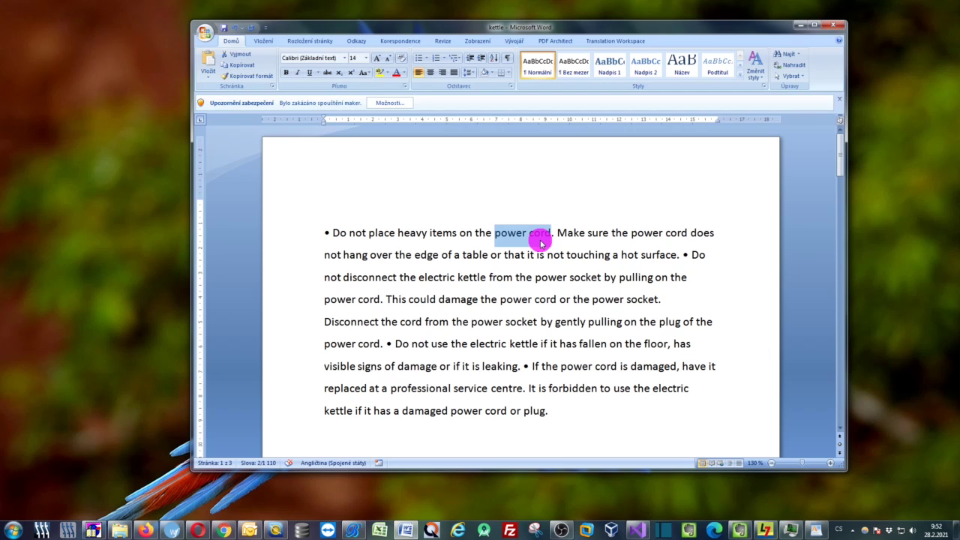
{"action": "key", "text": "ctrl"}
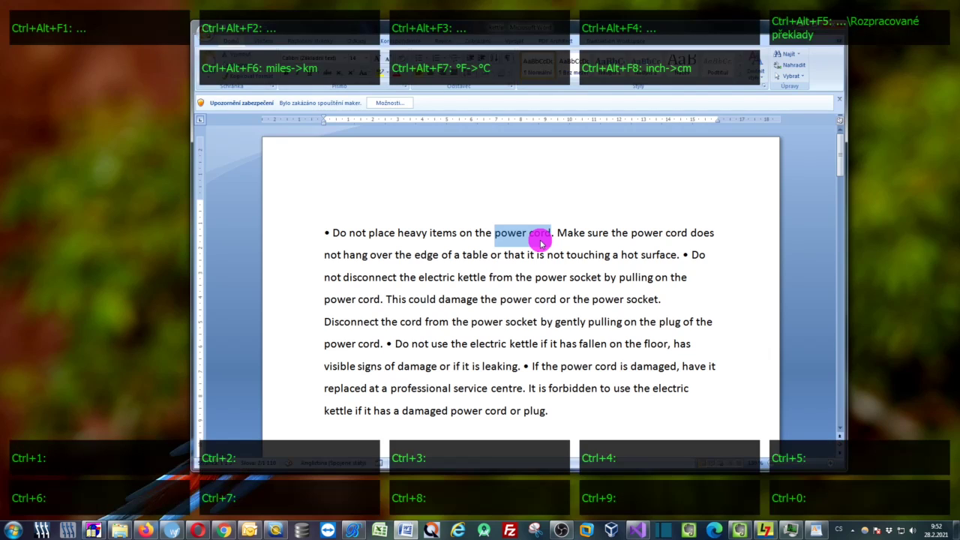
{"action": "key", "text": "ctrl+1"}
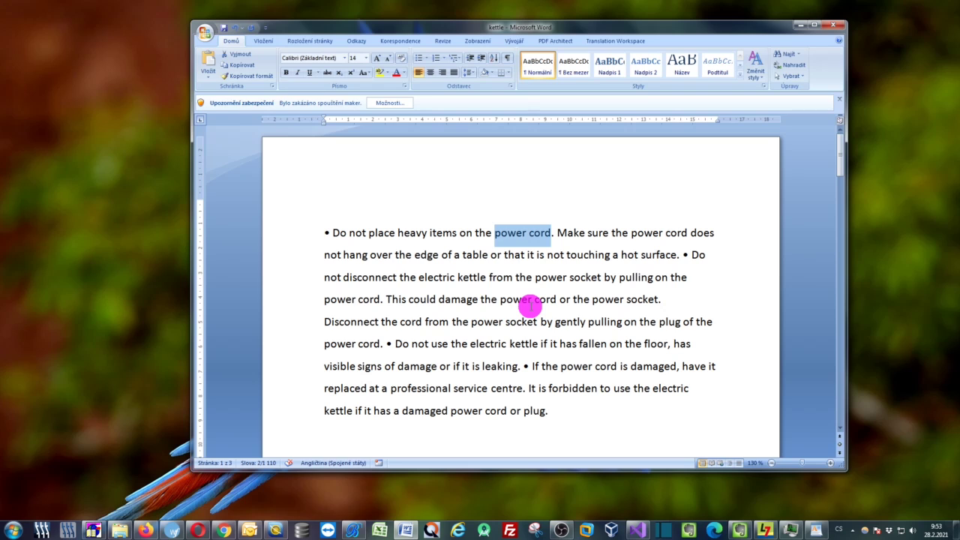
{"action": "key", "text": "ctrl"}
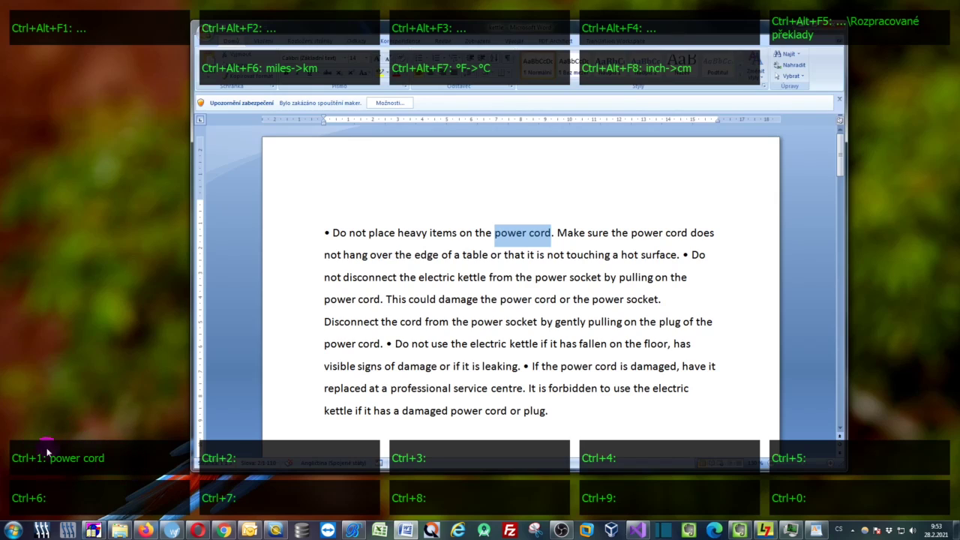
{"action": "left_click", "coordinate": [545, 324]}
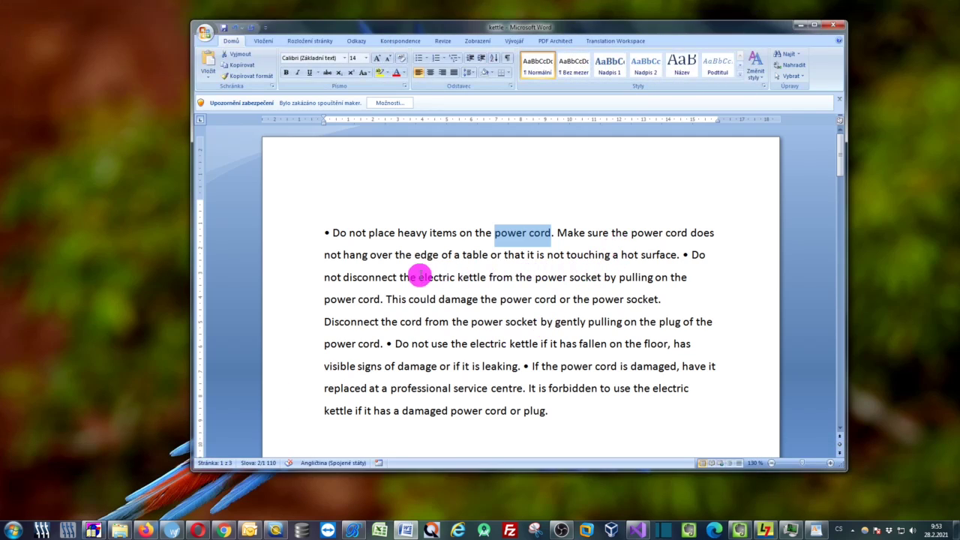
Store electric kettle in slot 2 and power socket in slot 3
{"action": "left_click_drag", "start_coordinate": [422, 277], "coordinate": [453, 285]}
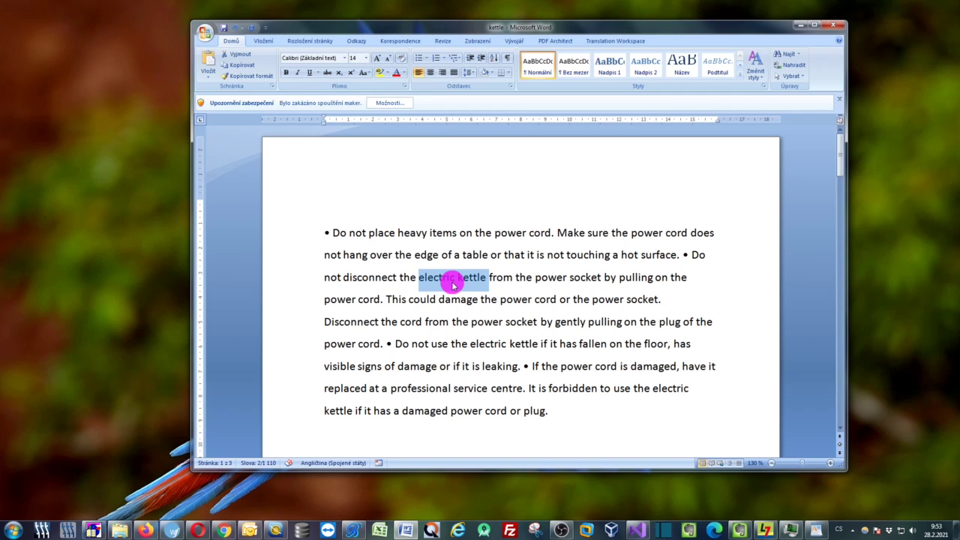
{"action": "key", "text": "ctrl+2"}
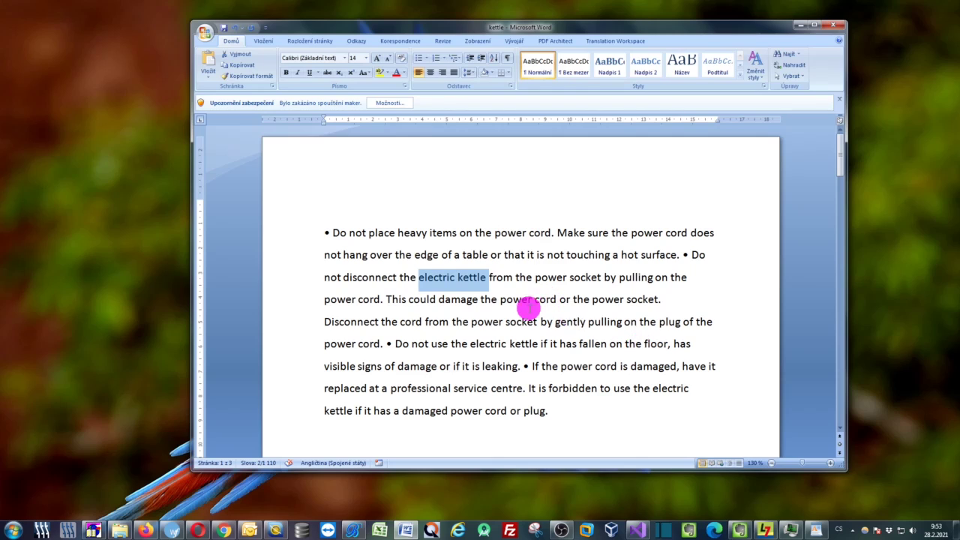
{"action": "key", "text": "ctrl"}
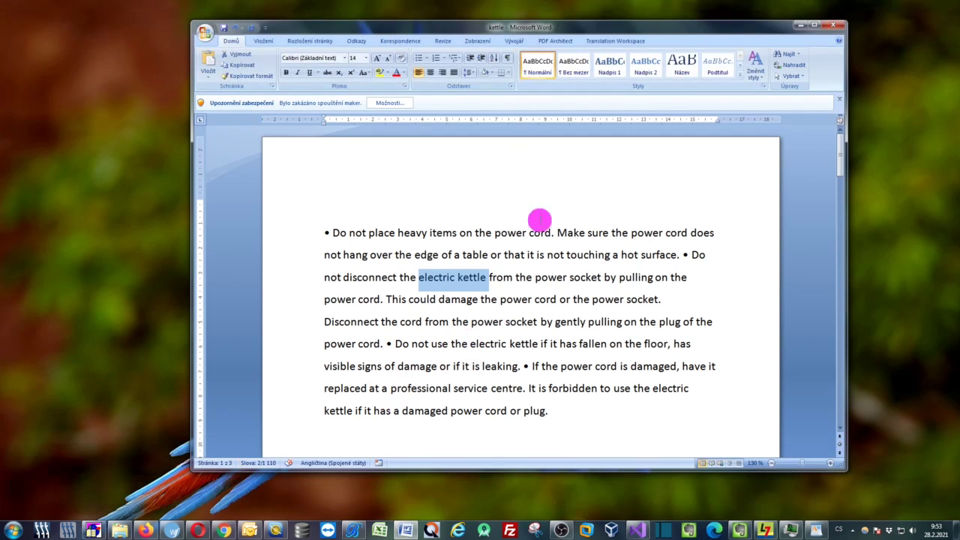
{"action": "left_click", "coordinate": [484, 321]}
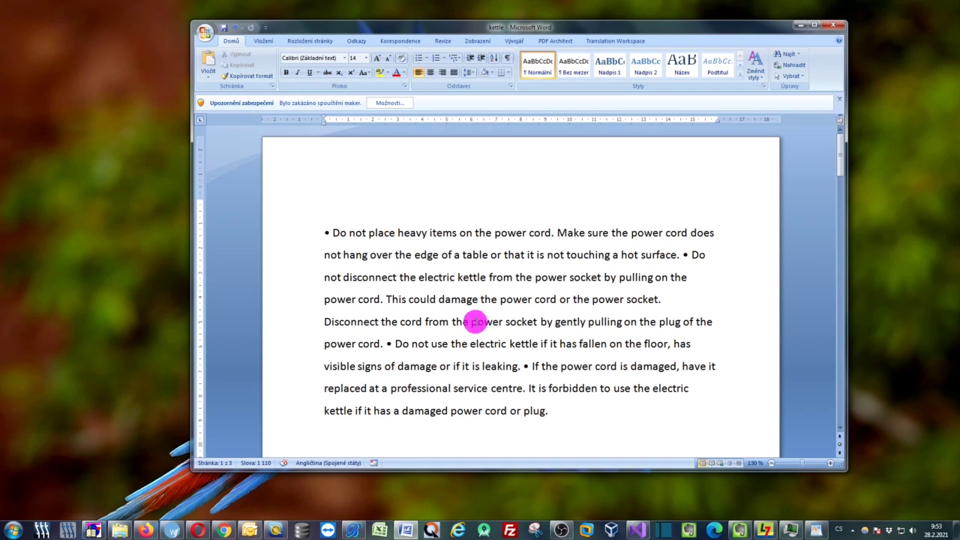
{"action": "left_click_drag", "start_coordinate": [476, 321], "coordinate": [523, 330]}
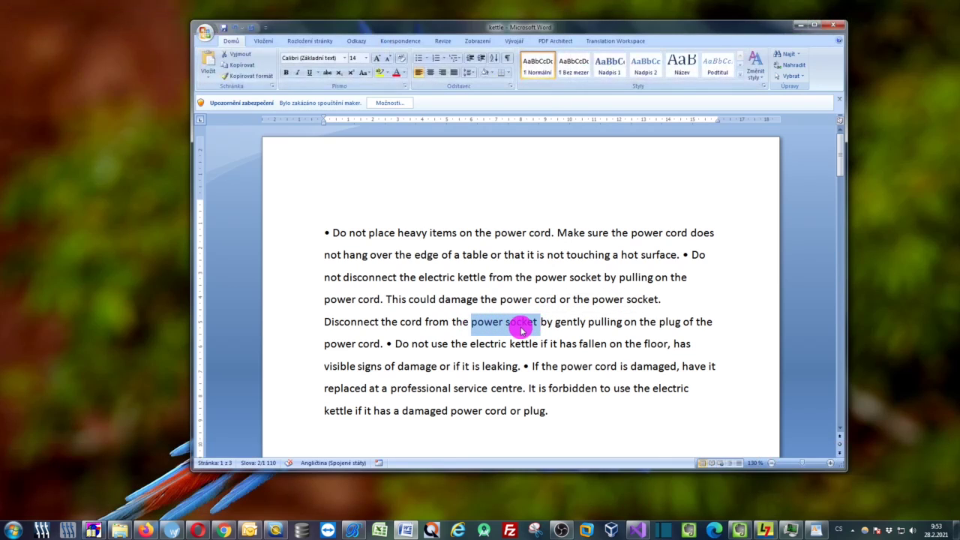
{"action": "key", "text": "ctrl+shift+3"}
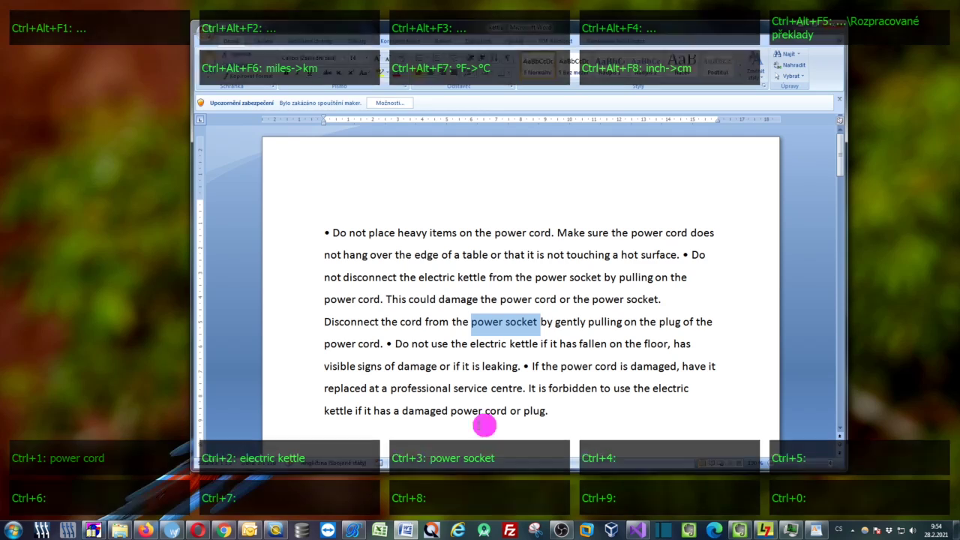
{"action": "left_click", "coordinate": [553, 409]}
Paste power cord, electric kettle and power socket from slots 1–3 onto three new lines below the paragraph
{"action": "scroll", "coordinate": [622, 333], "scroll_direction": "down", "scroll_amount": 1}
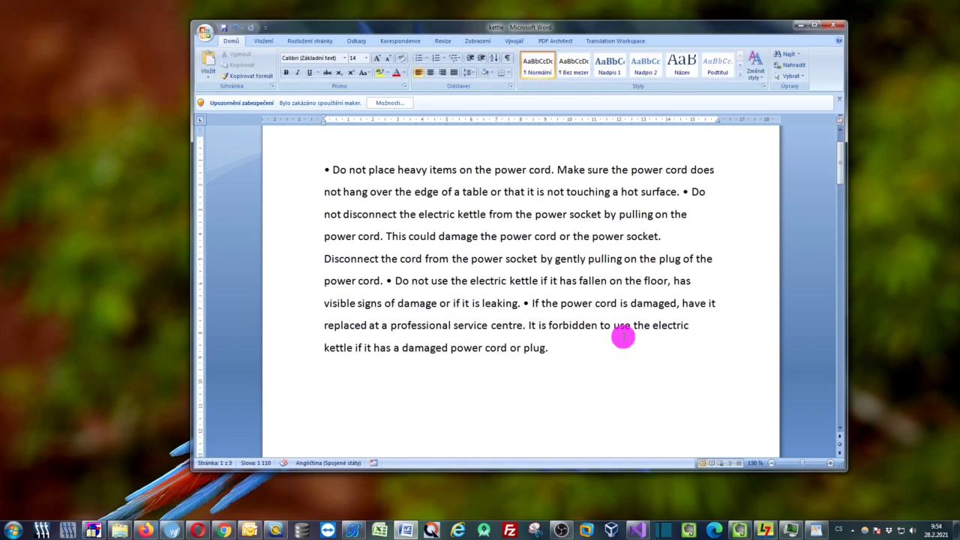
{"action": "key", "text": "Return"}
{"action": "key", "text": "ctrl"}
{"action": "key", "text": "ctrl"}
{"action": "key", "text": "ctrl+1"}
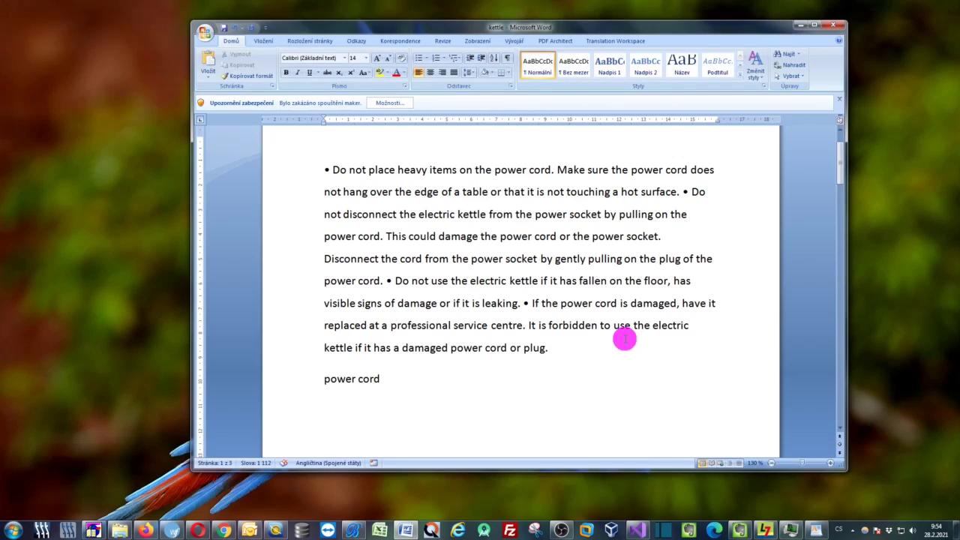
{"action": "key", "text": "Return"}
{"action": "key", "text": "ctrl"}
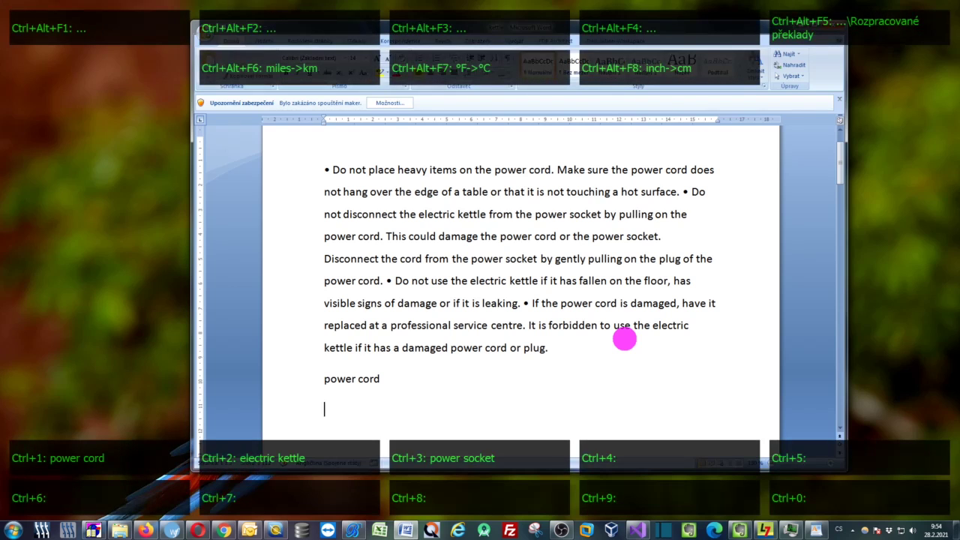
{"action": "key", "text": "ctrl+2"}
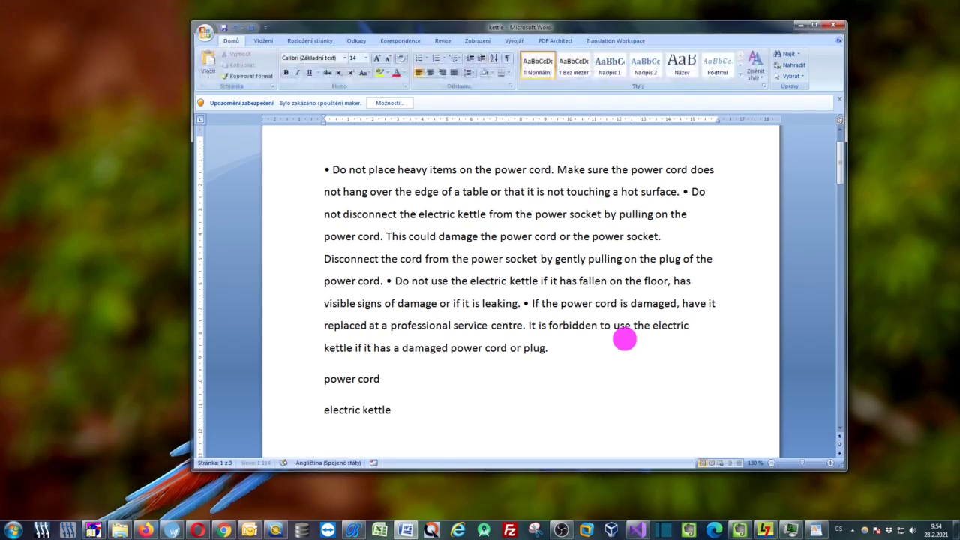
{"action": "key", "text": "Return"}
{"action": "key", "text": "ctrl"}
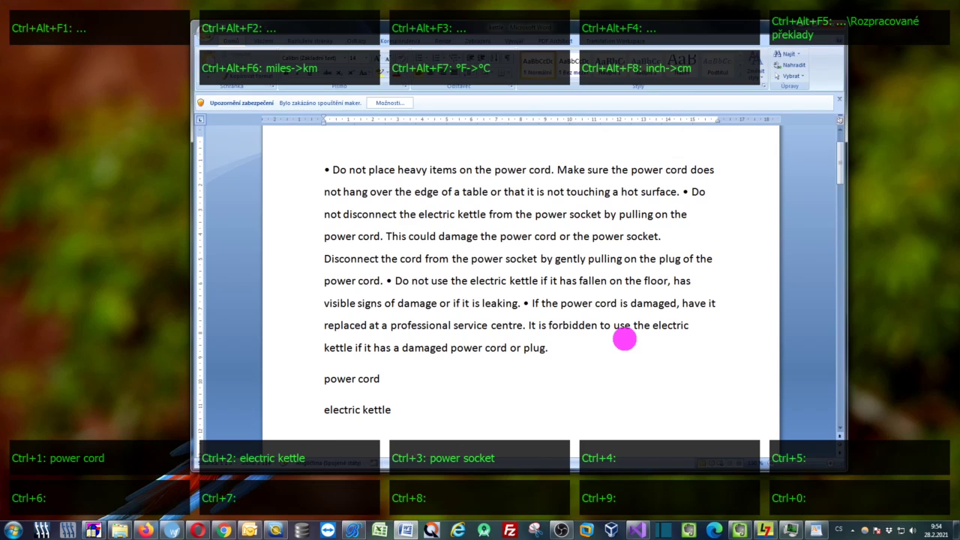
{"action": "key", "text": "ctrl+3"}
{"action": "scroll", "coordinate": [582, 377], "scroll_direction": "down", "scroll_amount": 1}
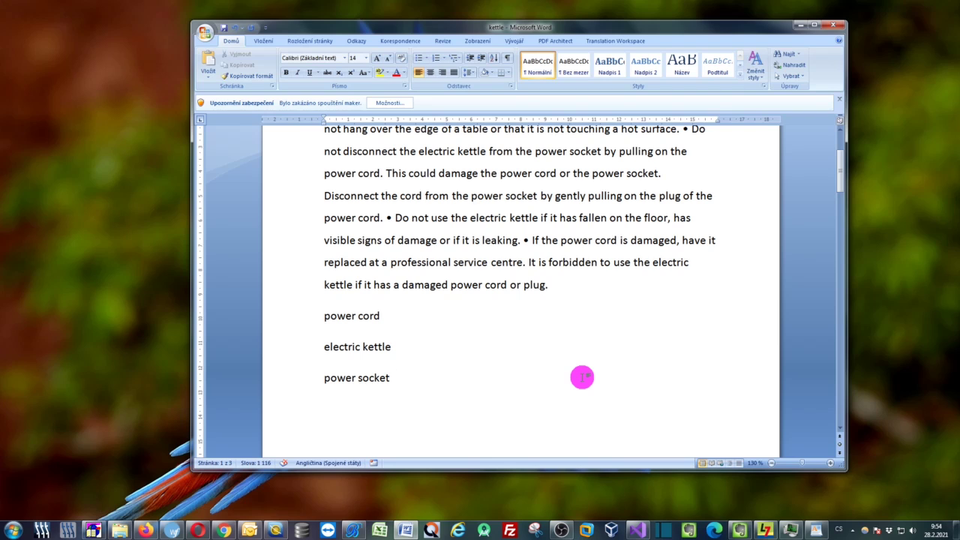
{"action": "scroll", "coordinate": [493, 325], "scroll_direction": "up", "scroll_amount": 2}
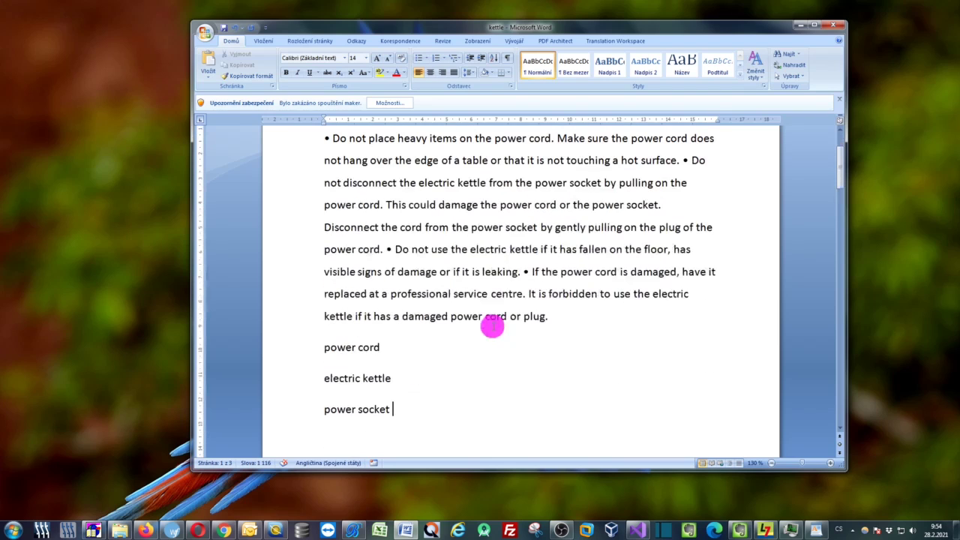
Insert power cord, electric kettle and power socket into Smartcat segment 34's translation
{"action": "left_click", "coordinate": [145, 531]}
{"action": "left_click", "coordinate": [339, 346]}
{"action": "scroll", "coordinate": [338, 346], "scroll_direction": "down", "scroll_amount": 5}
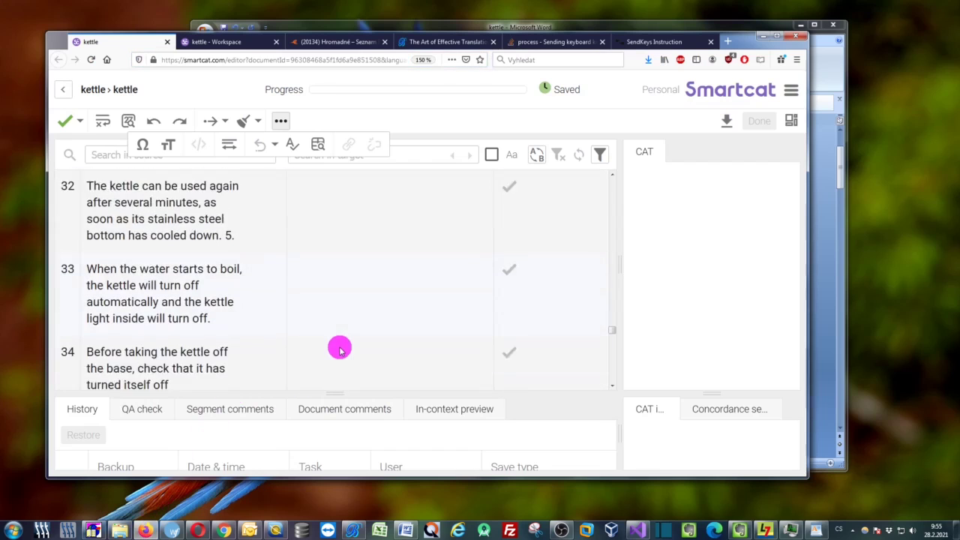
{"action": "left_click", "coordinate": [338, 288]}
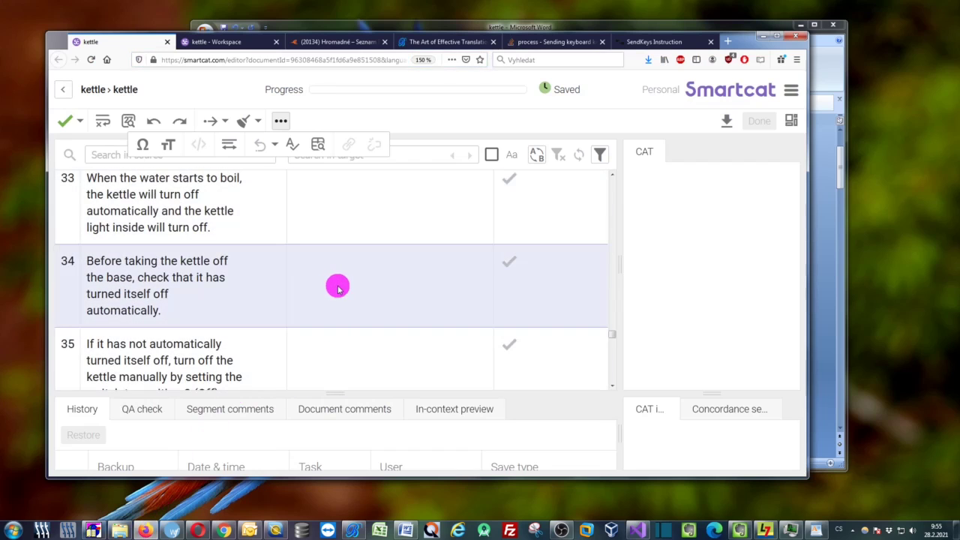
{"action": "key", "text": "ctrl+1"}
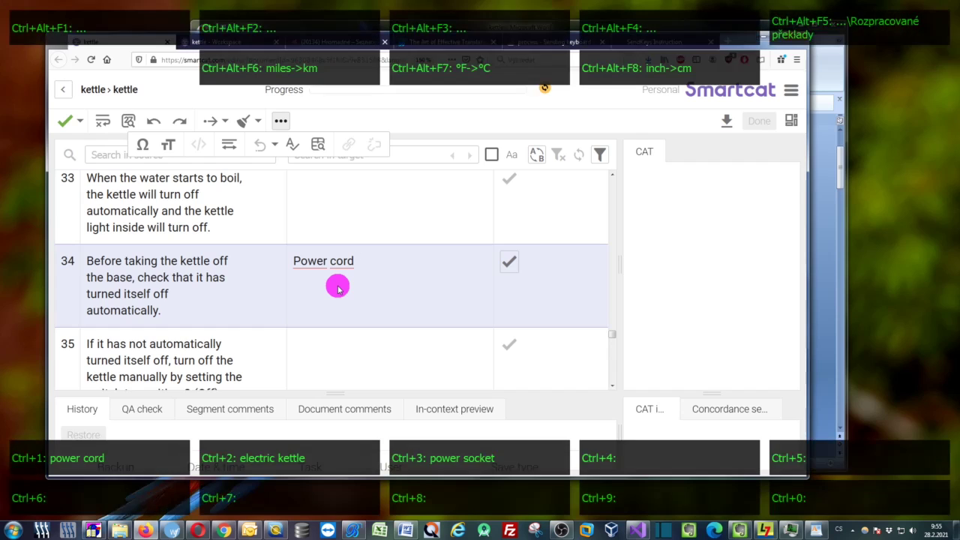
{"action": "key", "text": "ctrl+2"}
{"action": "key", "text": "ctrl+3"}
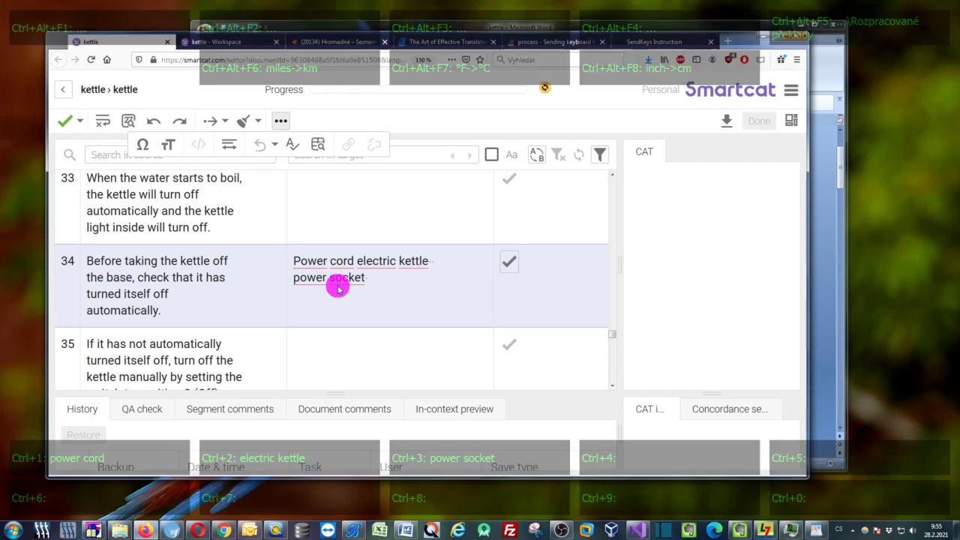
Clear segment 34's translation again and switch to Wordfast
{"action": "key", "text": "ctrl+a"}
{"action": "key", "text": "Delete"}
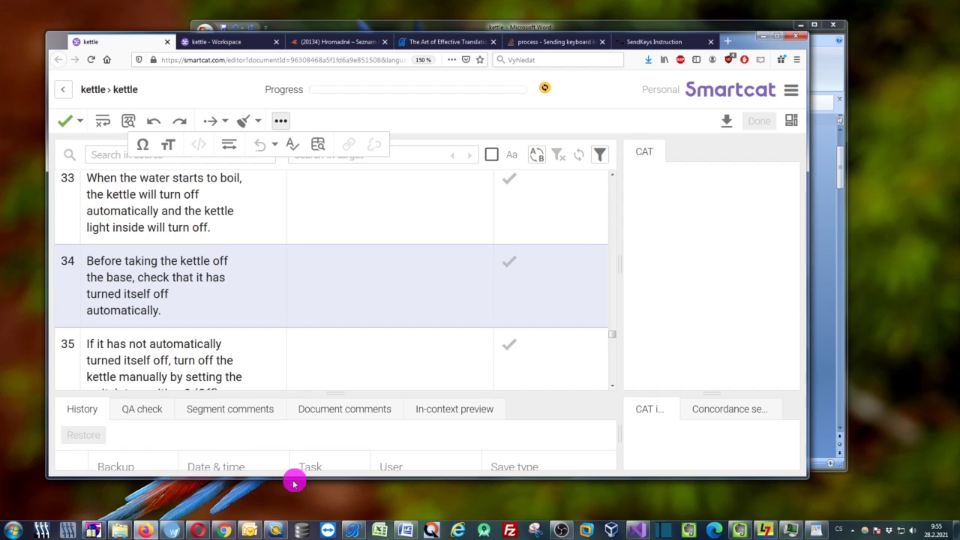
{"action": "left_click", "coordinate": [171, 531]}
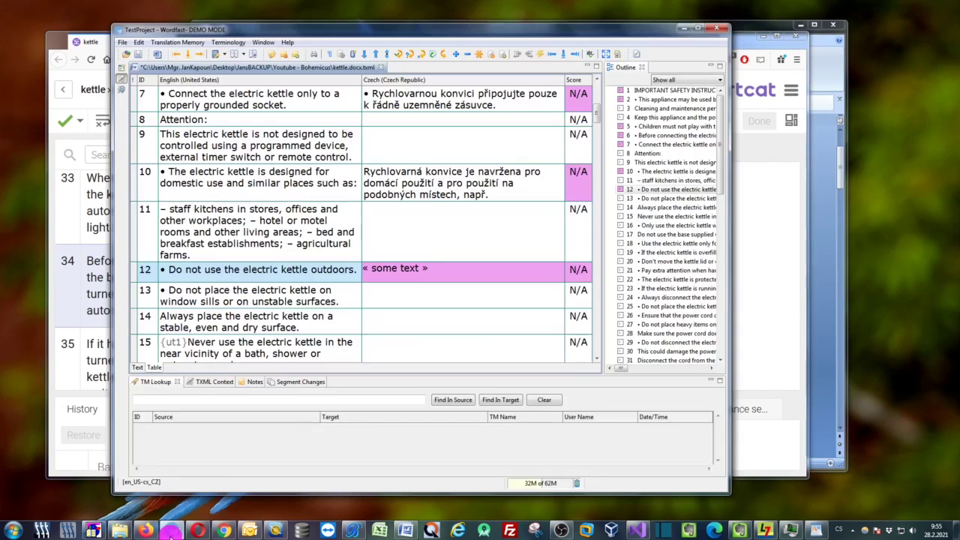
Put power cord, electric kettle and power socket into Wordfast segment 26's target, then minimise Wordfast
{"action": "left_click", "coordinate": [401, 318]}
{"action": "scroll", "coordinate": [396, 301], "scroll_direction": "down", "scroll_amount": 5}
{"action": "left_click", "coordinate": [393, 268]}
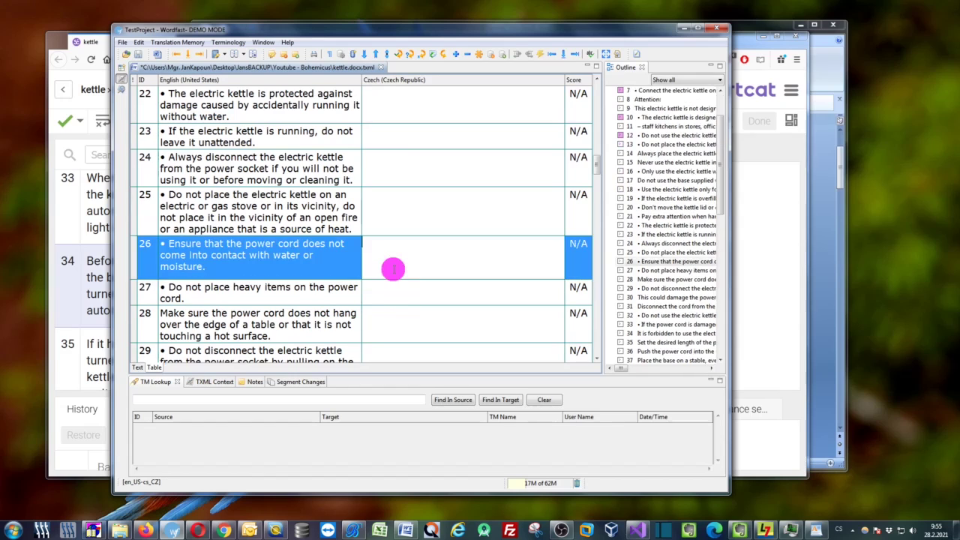
{"action": "key", "text": "ctrl+1"}
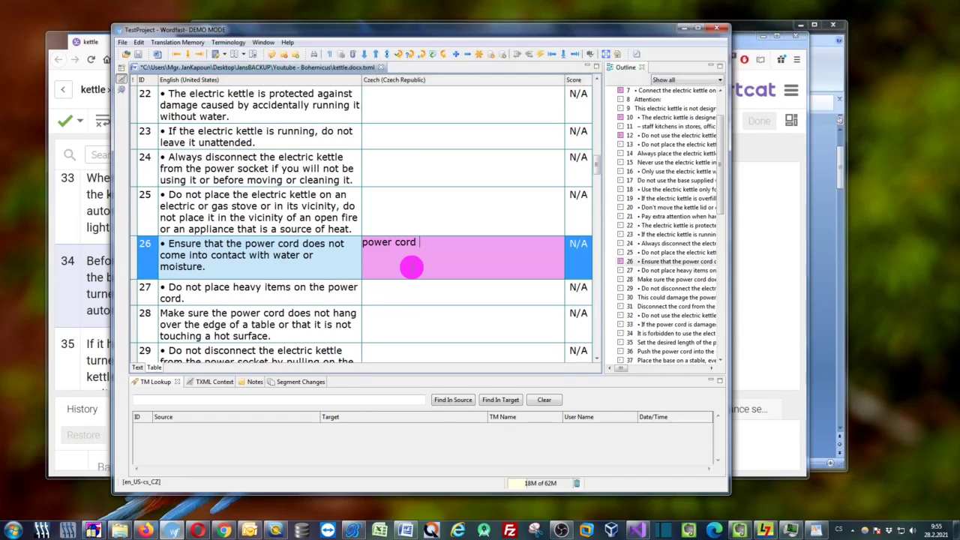
{"action": "key", "text": "ctrl+2"}
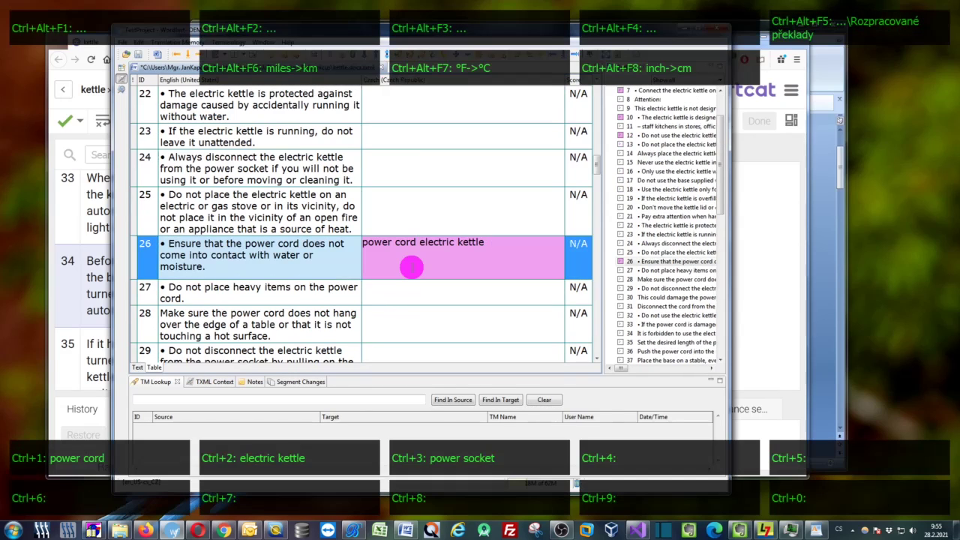
{"action": "key", "text": "ctrl+3"}
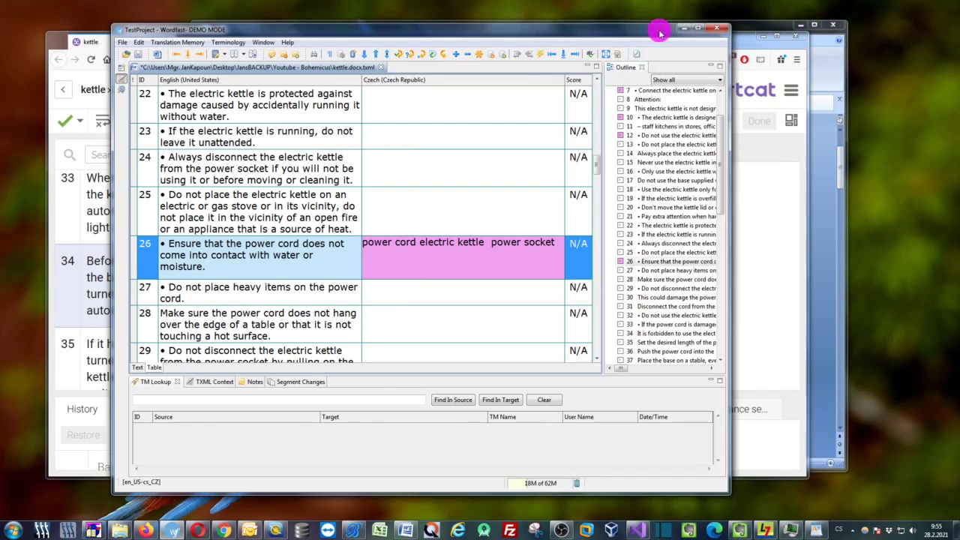
{"action": "left_click", "coordinate": [683, 29]}
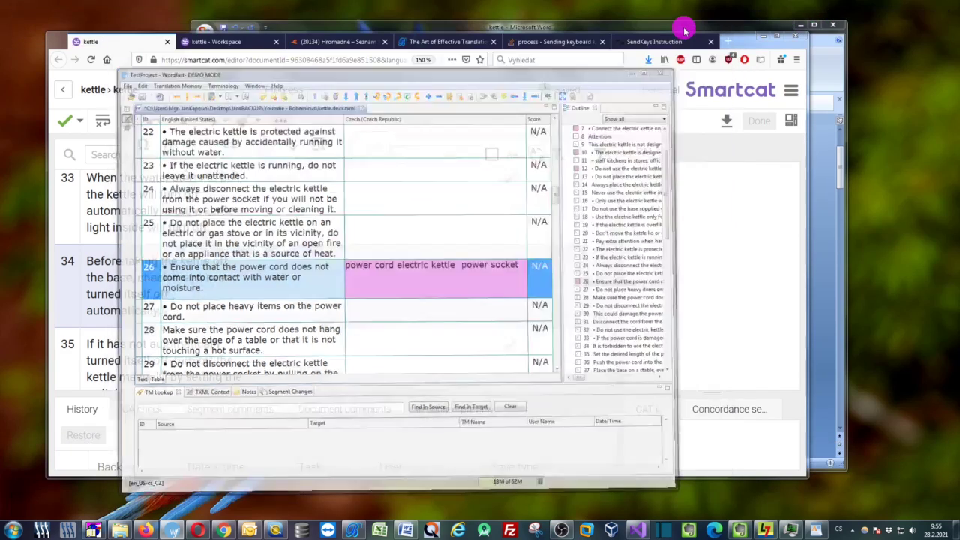
Minimise Firefox, set the caret after 'electric kettle' in Word and view the stored-term overlay
{"action": "left_click", "coordinate": [762, 35]}
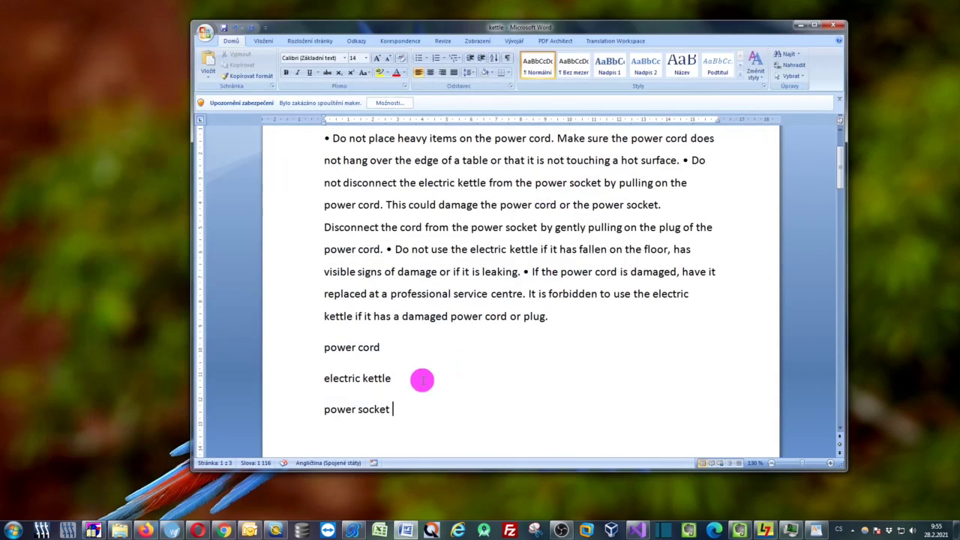
{"action": "left_click", "coordinate": [419, 379]}
{"action": "key", "text": "ctrl"}
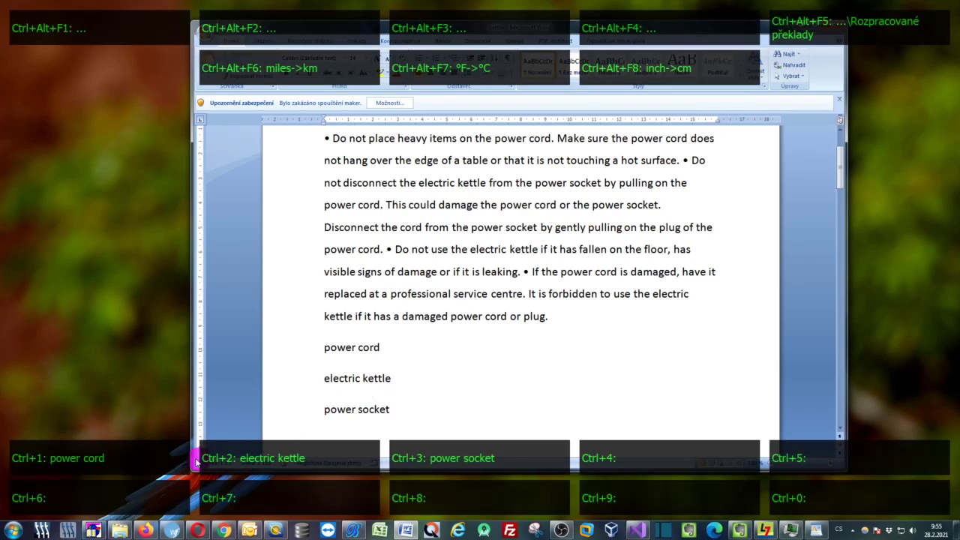
{"action": "left_click", "coordinate": [750, 447]}
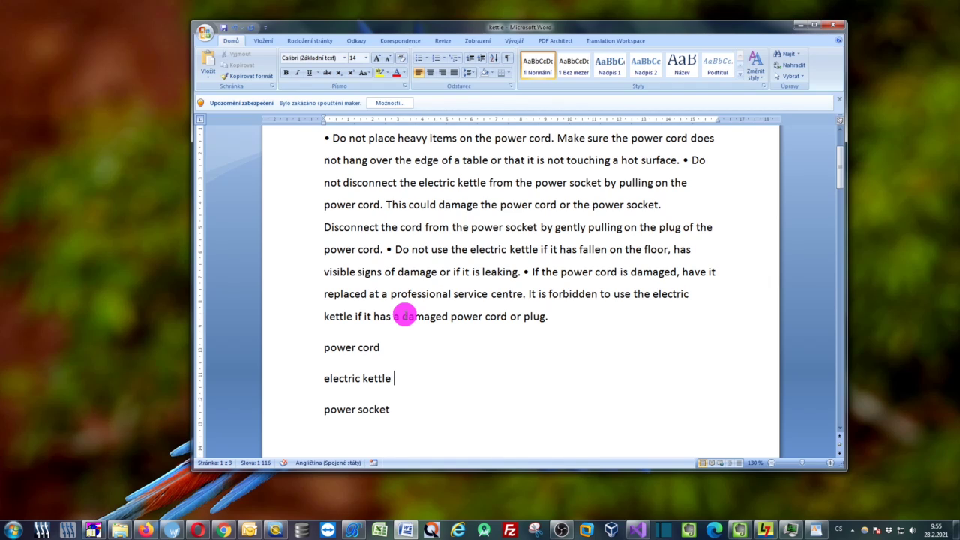
{"action": "key", "text": "ctrl"}
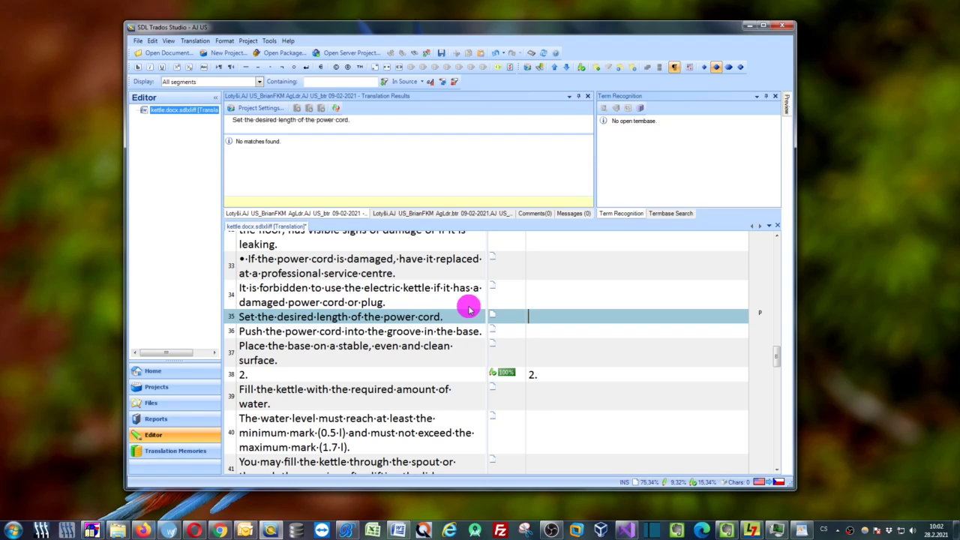
Copy segment 35's source sentence into its target and toggle it to uppercase, then lowercase
{"action": "key", "text": "ctrl+Insert"}
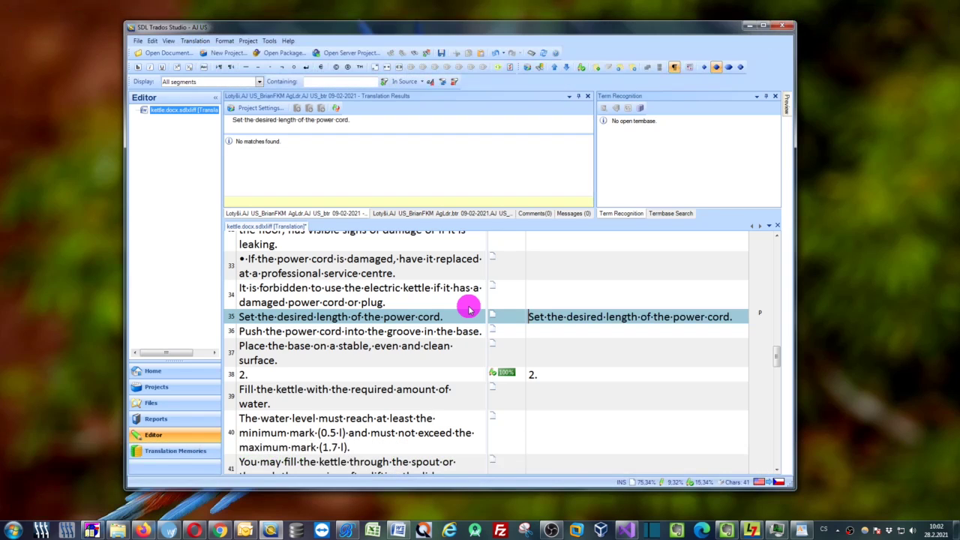
{"action": "key", "text": "ctrl+Right"}
{"action": "key", "text": "ctrl+Right"}
{"action": "key", "text": "ctrl+Right"}
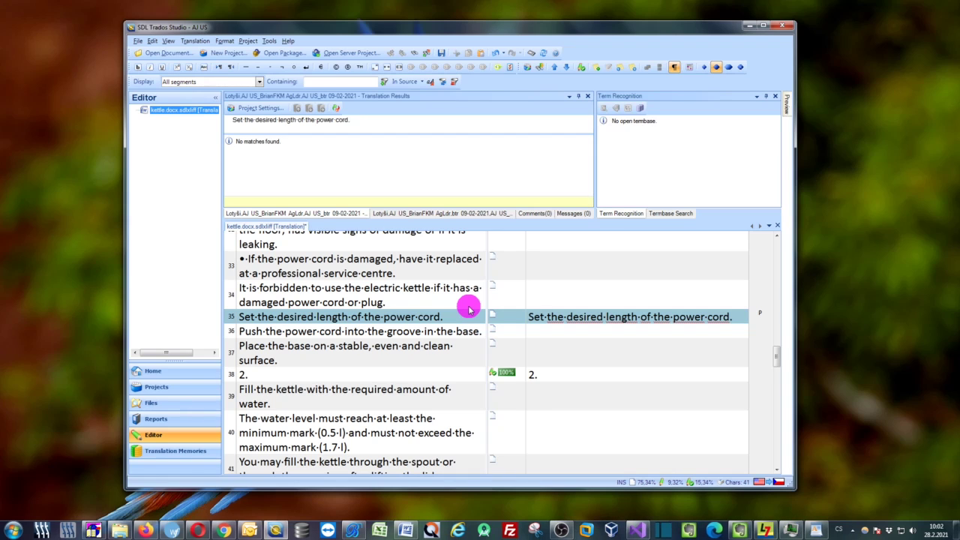
{"action": "key", "text": "ctrl+a"}
{"action": "key", "text": "shift+F3"}
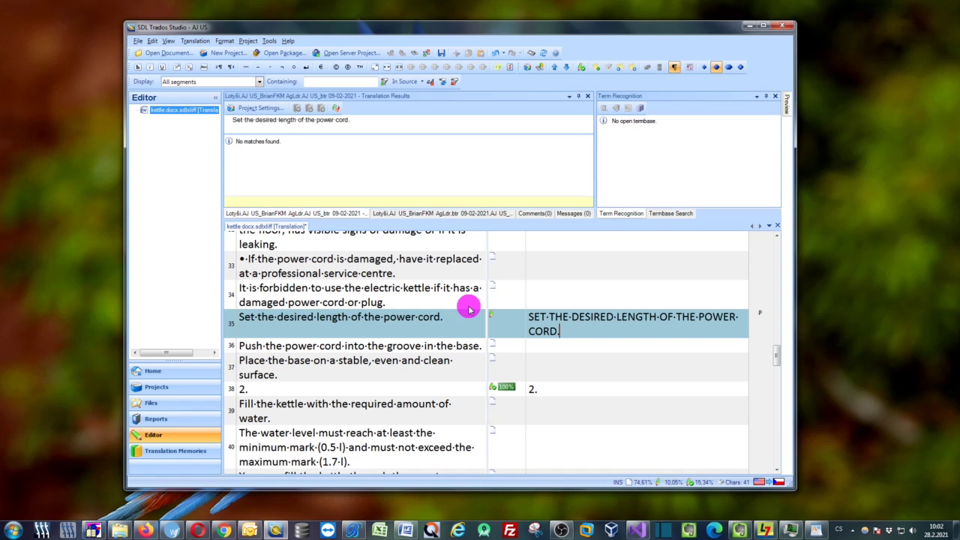
{"action": "key", "text": "shift+F3"}
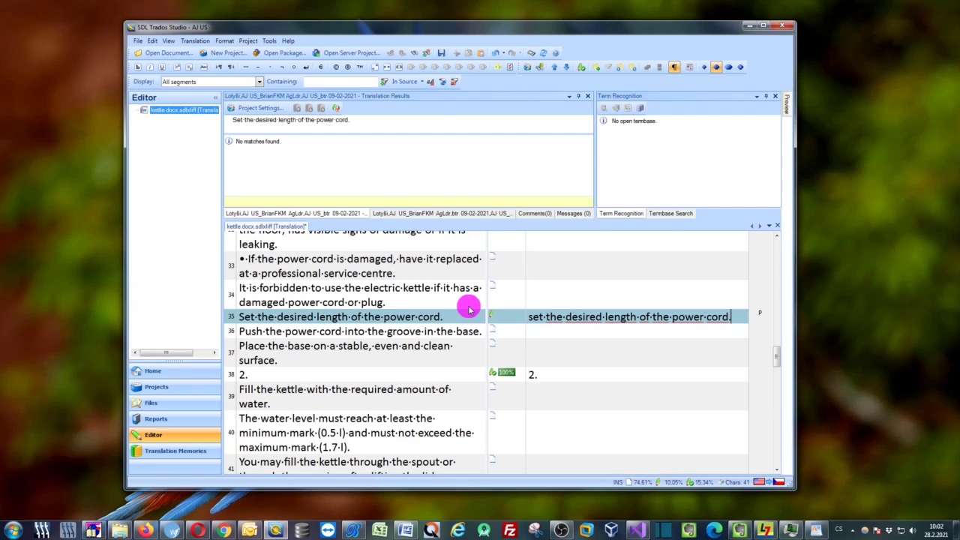
{"action": "key", "text": "ctrl+Left"}
{"action": "key", "text": "ctrl+Left"}
{"action": "key", "text": "ctrl+Left"}
{"action": "key", "text": "ctrl+Left"}
{"action": "key", "text": "ctrl+Left"}
{"action": "key", "text": "ctrl+Left"}
Capitalise the sentence's first letter, then make it start lowercase again
{"action": "key", "text": "ctrl"}
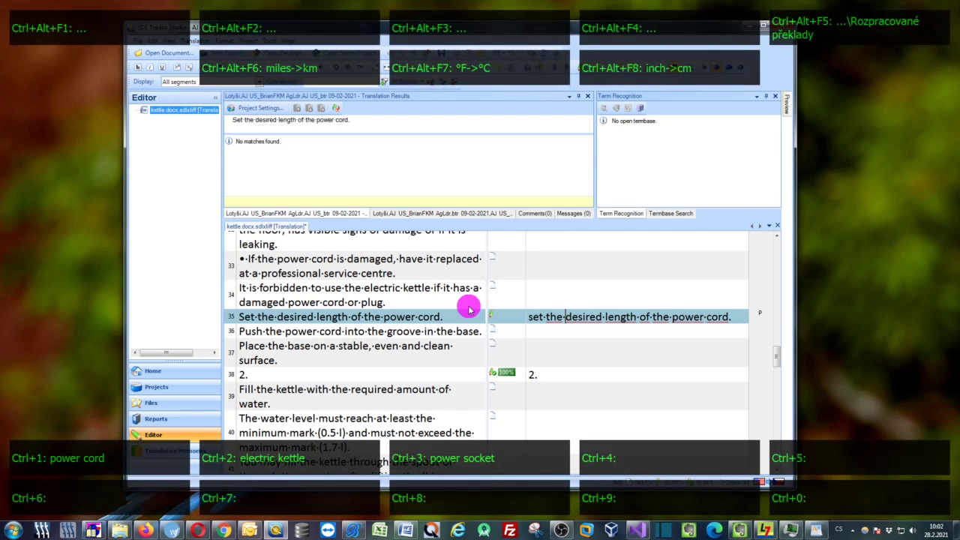
{"action": "key", "text": "ctrl+a"}
{"action": "key", "text": "ctrl+v"}
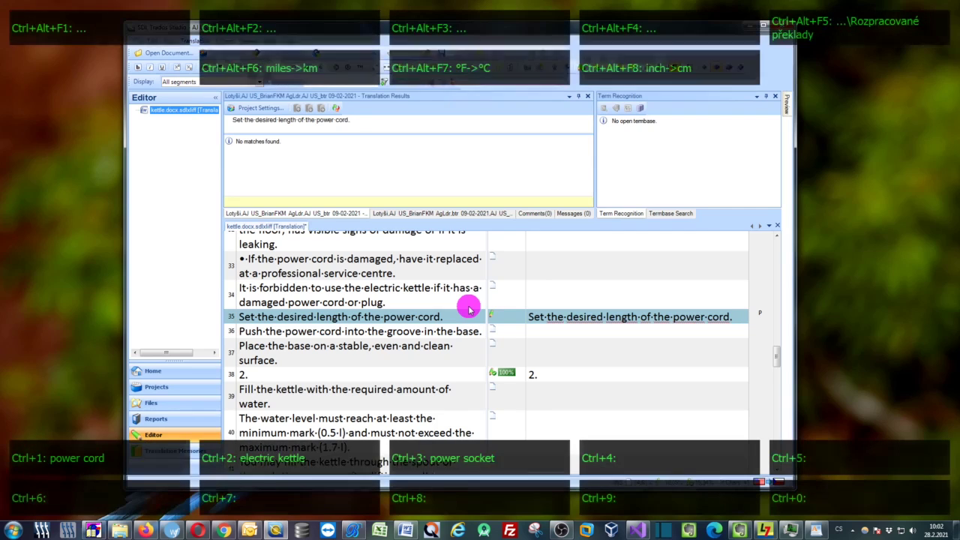
{"action": "key", "text": "ctrl+a"}
{"action": "key", "text": "ctrl+v"}
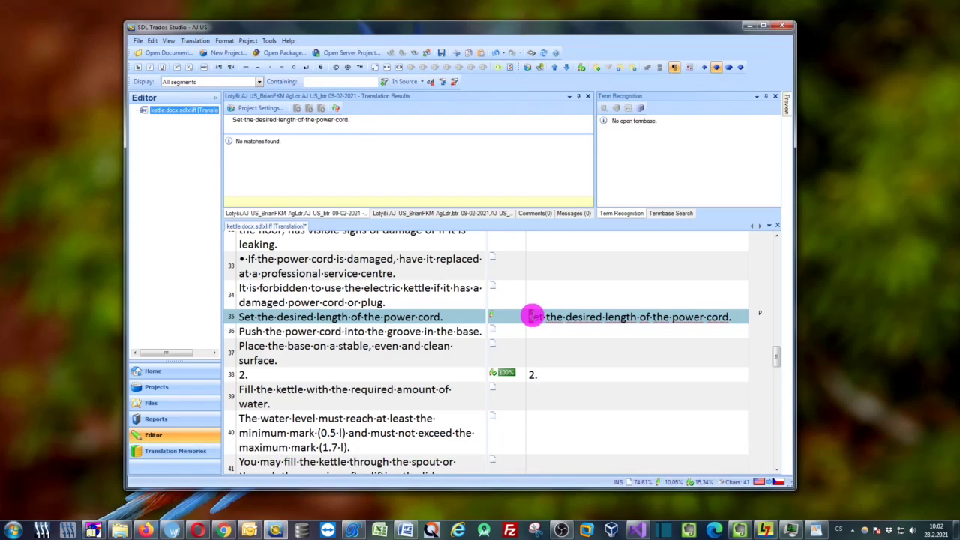
Go to Wordfast segment 30 and copy its source sentence into the target
{"action": "left_click", "coordinate": [172, 529]}
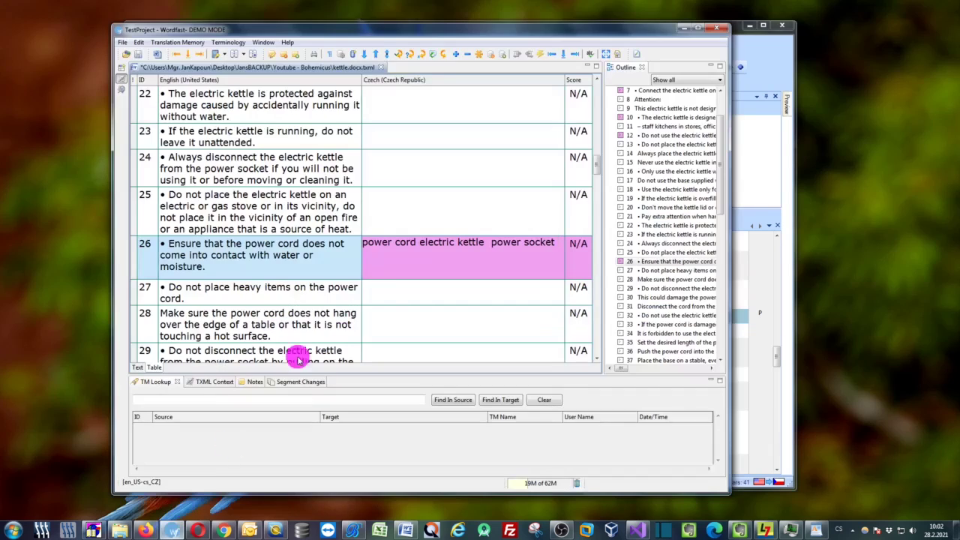
{"action": "left_click", "coordinate": [386, 293]}
{"action": "scroll", "coordinate": [392, 300], "scroll_direction": "down", "scroll_amount": 3}
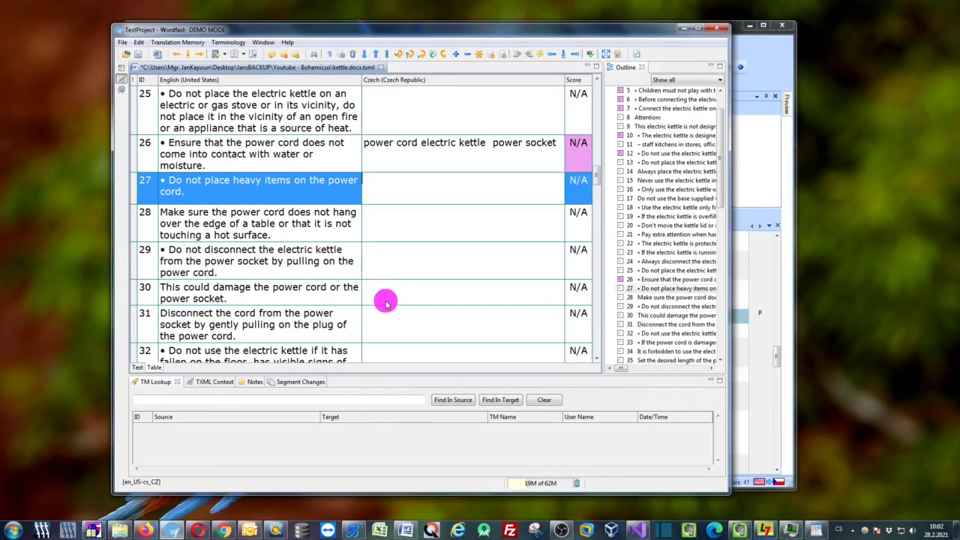
{"action": "left_click", "coordinate": [424, 263]}
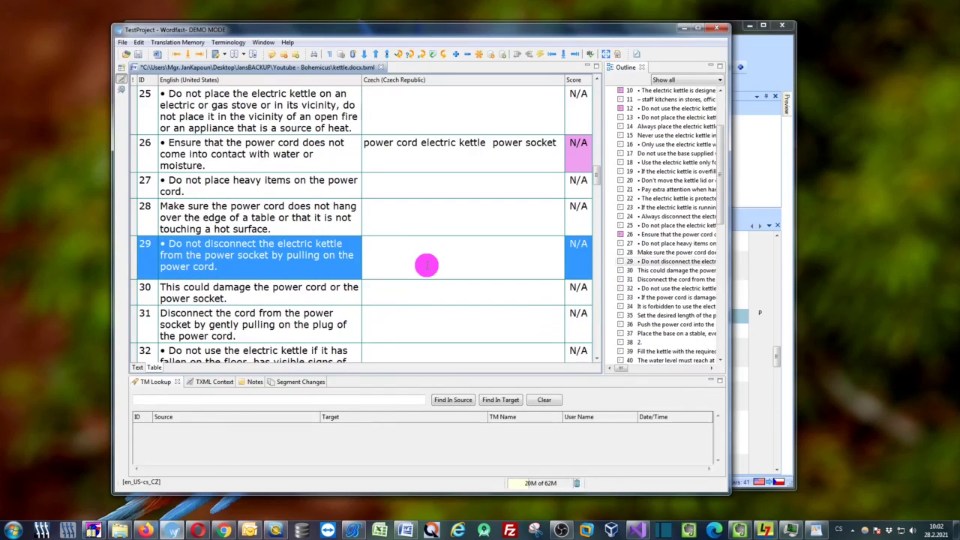
{"action": "left_click", "coordinate": [415, 297]}
{"action": "key", "text": "ctrl"}
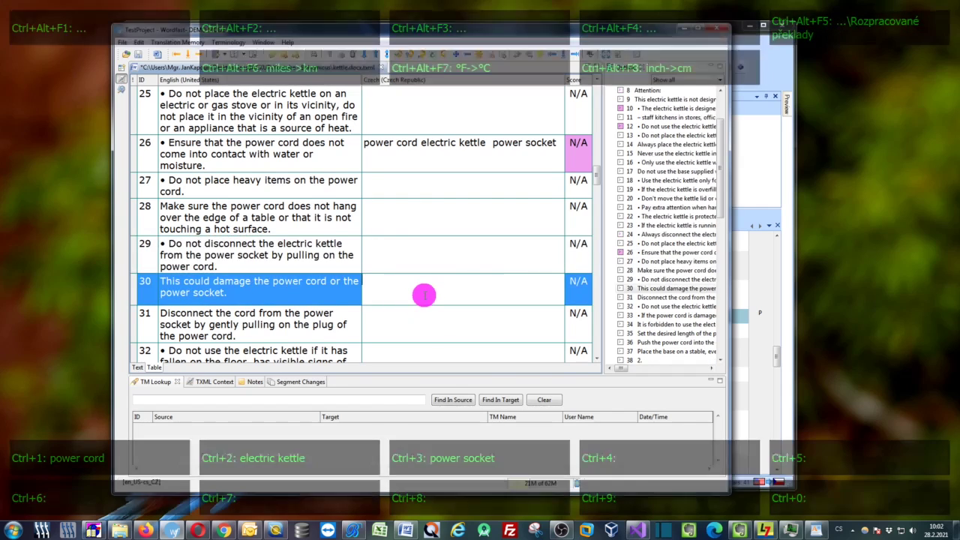
{"action": "key", "text": "ctrl+shift+Insert"}
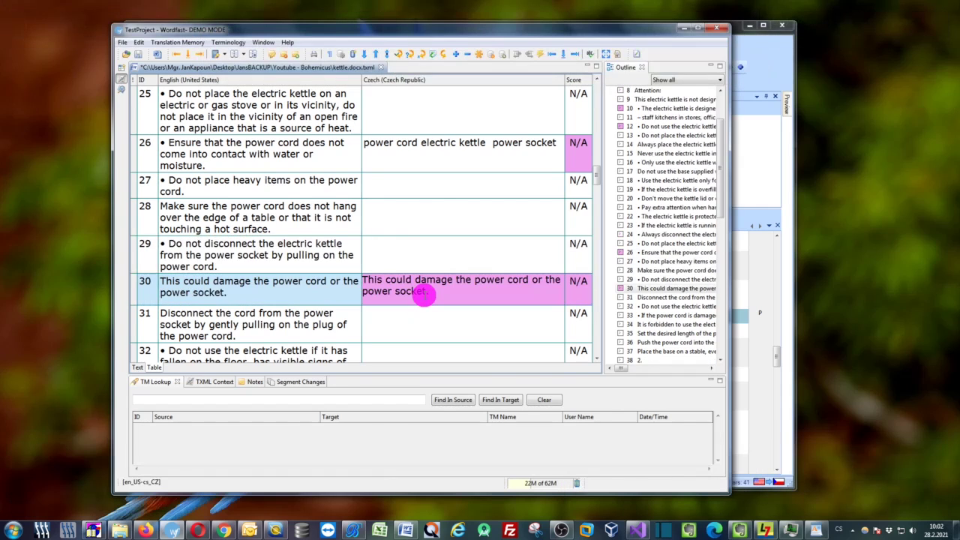
{"action": "key", "text": "ctrl"}
Cycle the target through lowercase start, initial capital and all capitals, ending all lowercase
{"action": "key", "text": "ctrl+a"}
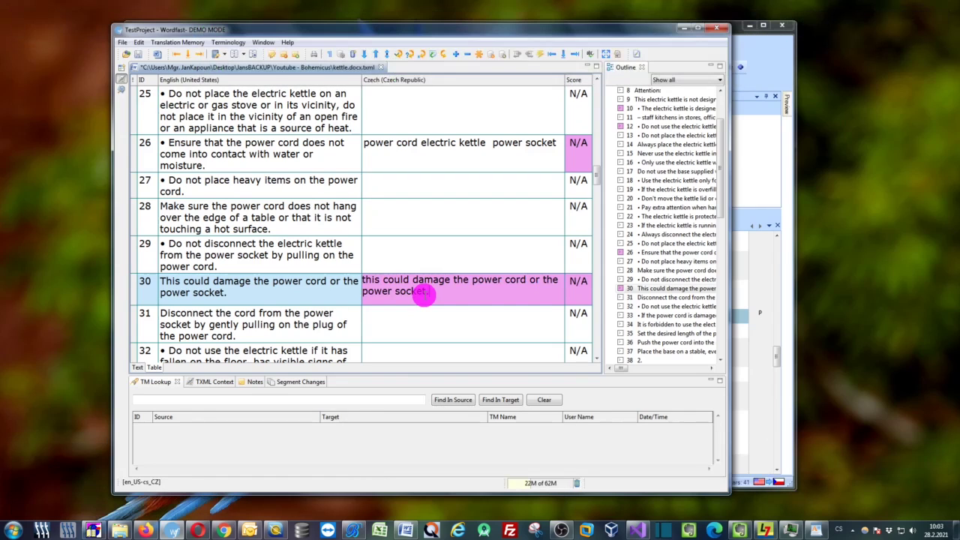
{"action": "key", "text": "shift+F3"}
{"action": "key", "text": "ctrl"}
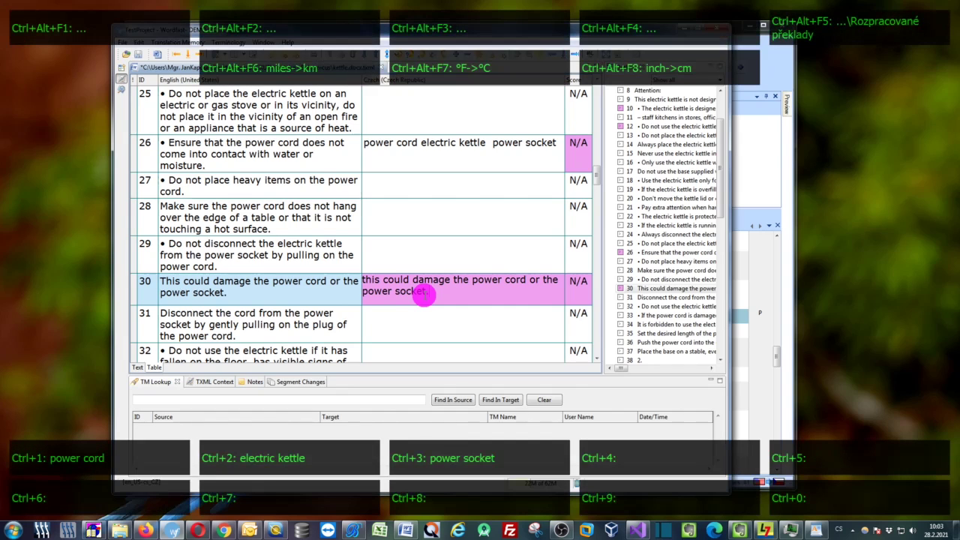
{"action": "key", "text": "ctrl+a"}
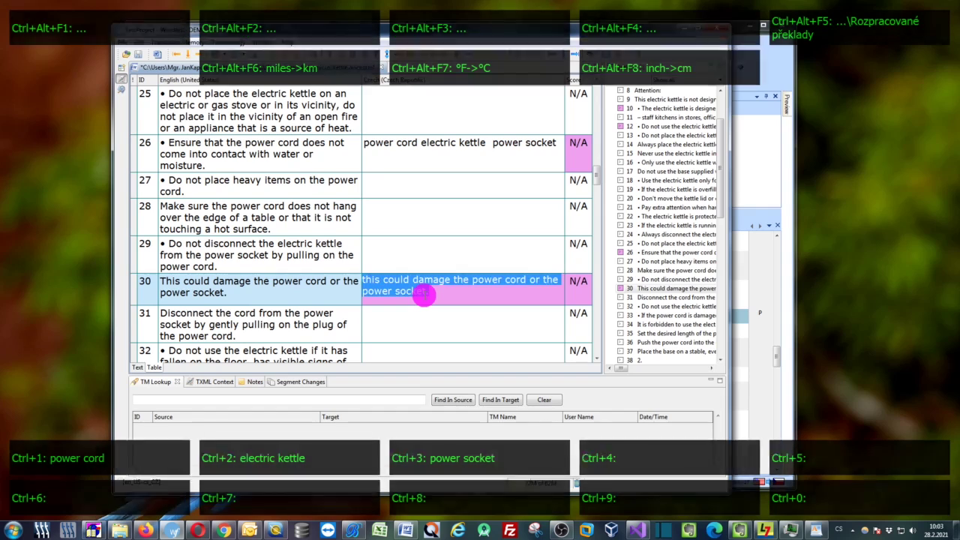
{"action": "key", "text": "ctrl+v"}
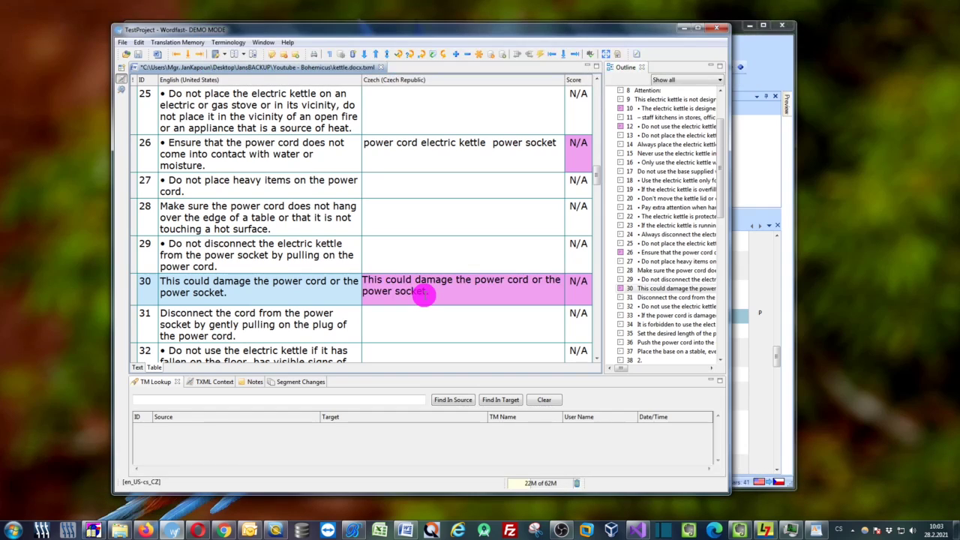
{"action": "key", "text": "ctrl+a"}
{"action": "key", "text": "shift+F3"}
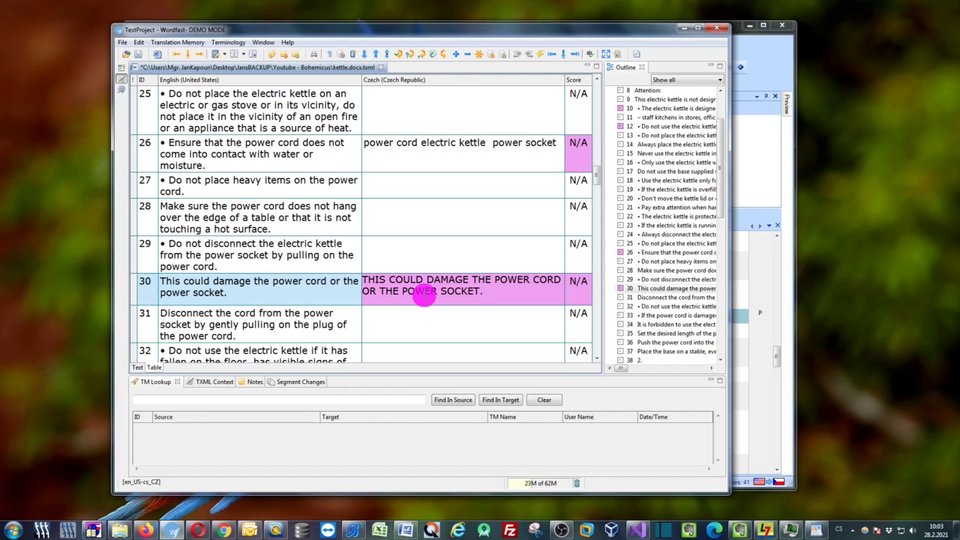
{"action": "key", "text": "ctrl+a"}
{"action": "key", "text": "shift+F3"}
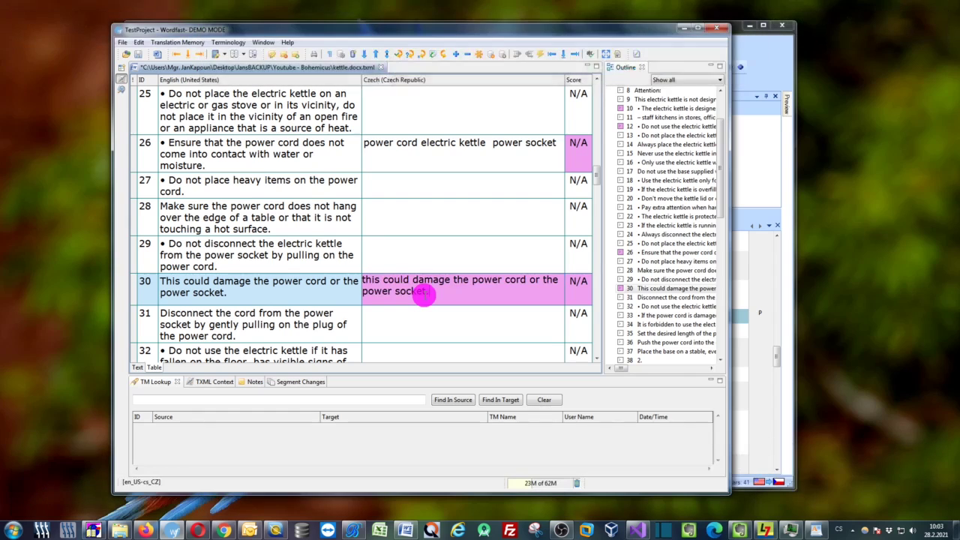
Copy Smartcat segment 34's source into its target, toggle capitals and lowercase, ending lowercase-first
{"action": "left_click", "coordinate": [152, 532]}
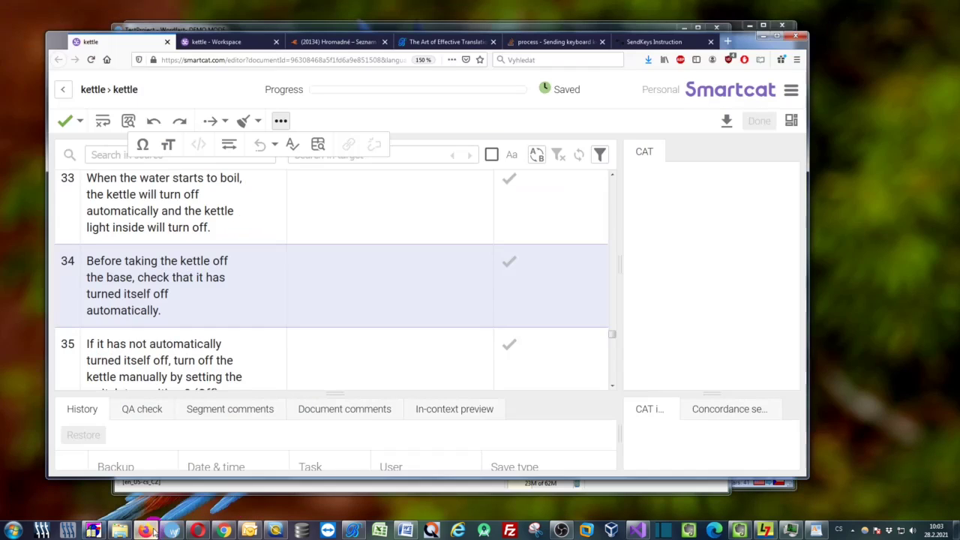
{"action": "left_click", "coordinate": [335, 276]}
{"action": "key", "text": "ctrl+Insert"}
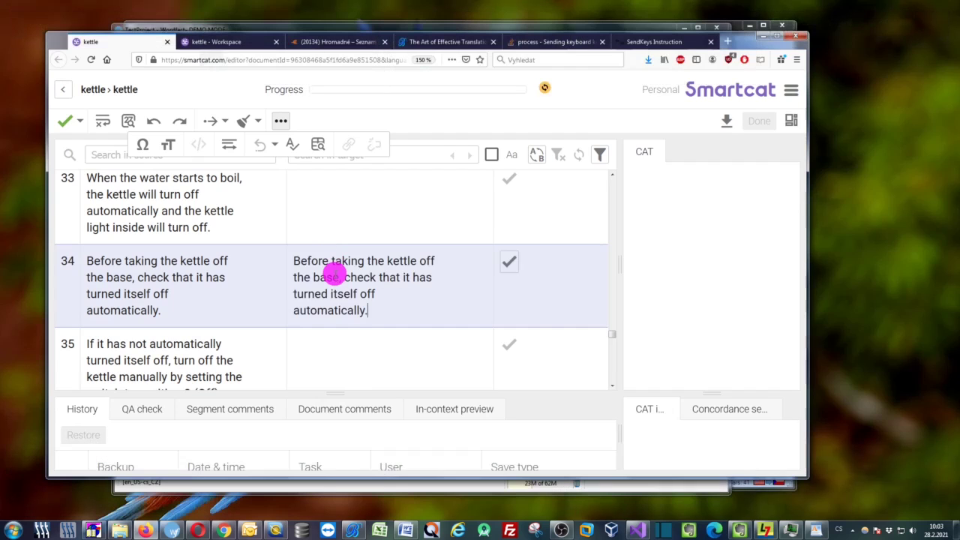
{"action": "key", "text": "ctrl+a"}
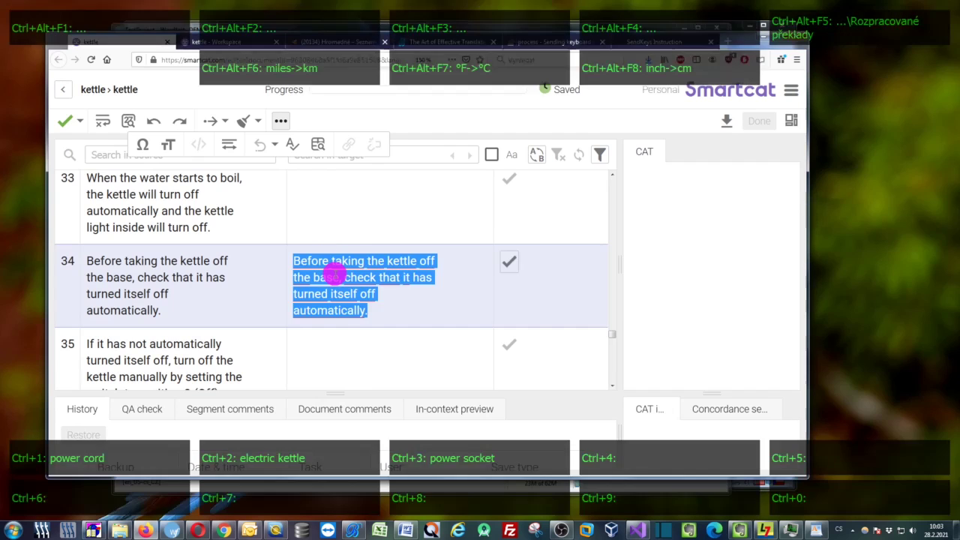
{"action": "key", "text": "shift+F3"}
{"action": "key", "text": "shift+F3"}
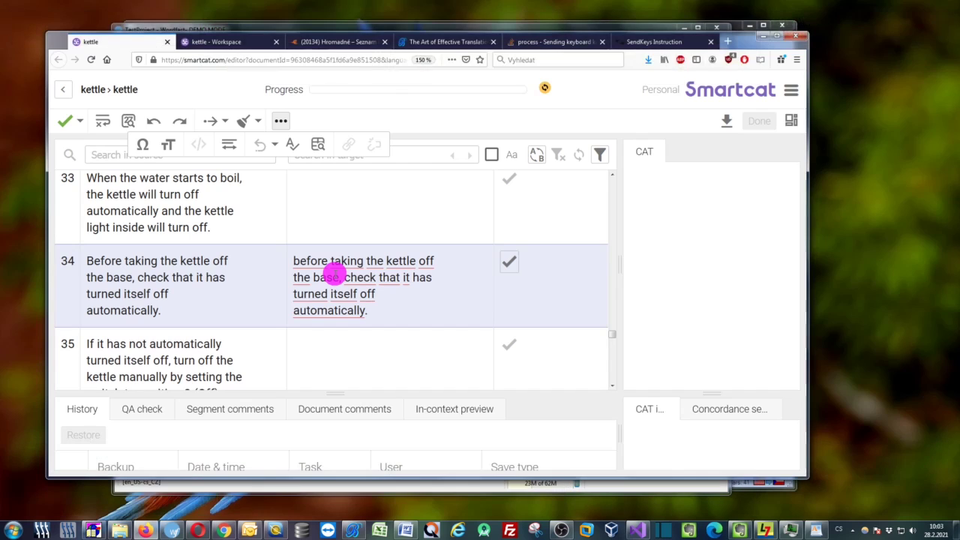
{"action": "key", "text": "shift+F3"}
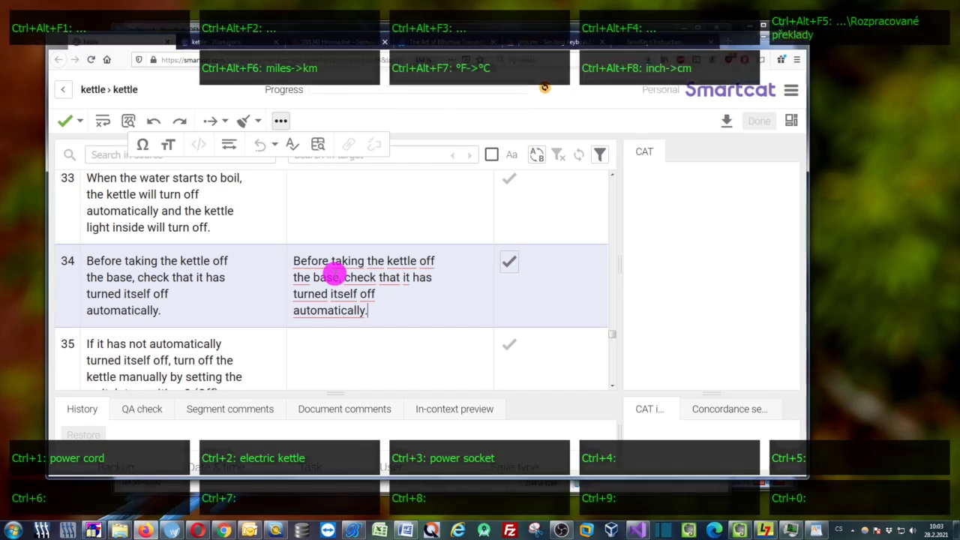
{"action": "key", "text": "ctrl+z"}
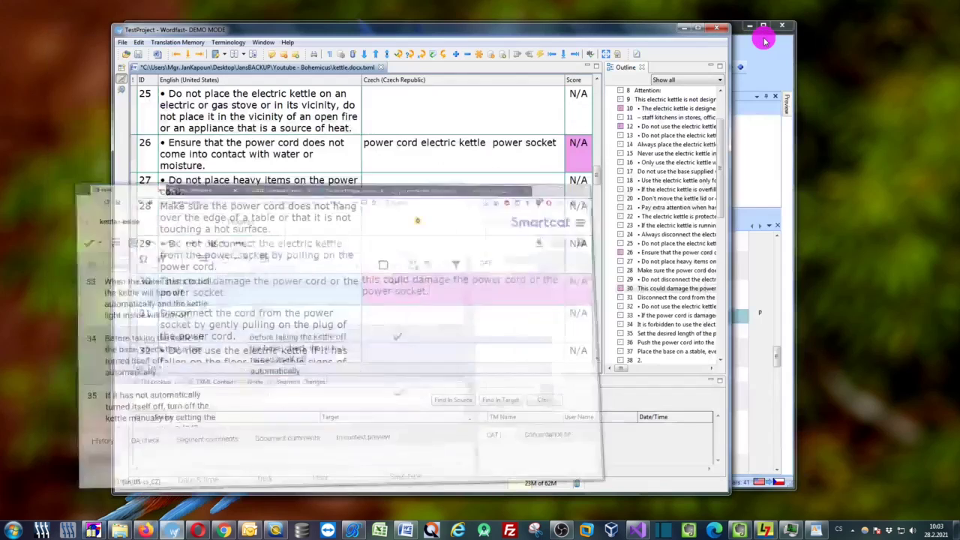
Minimise Smartcat and Wordfast, then switch Trados segment 35's target to Title Case and onward
{"action": "left_click", "coordinate": [765, 36]}
{"action": "left_click", "coordinate": [683, 28]}
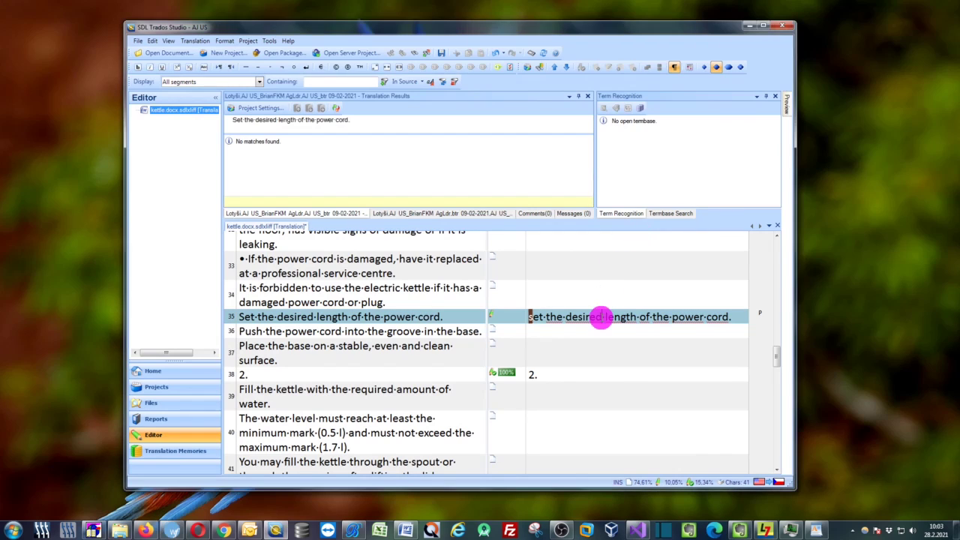
{"action": "left_click", "coordinate": [604, 317]}
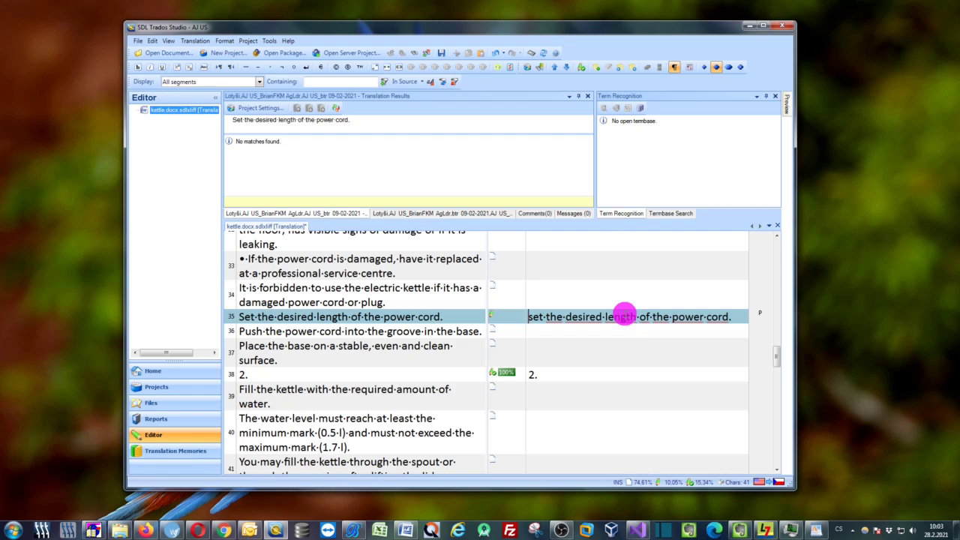
{"action": "key", "text": "shift+End"}
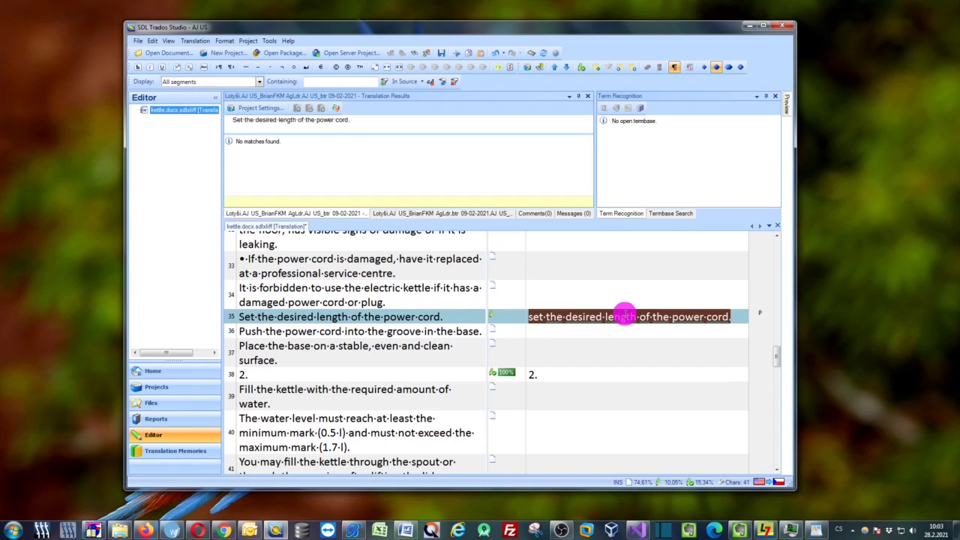
{"action": "key", "text": "shift+F3"}
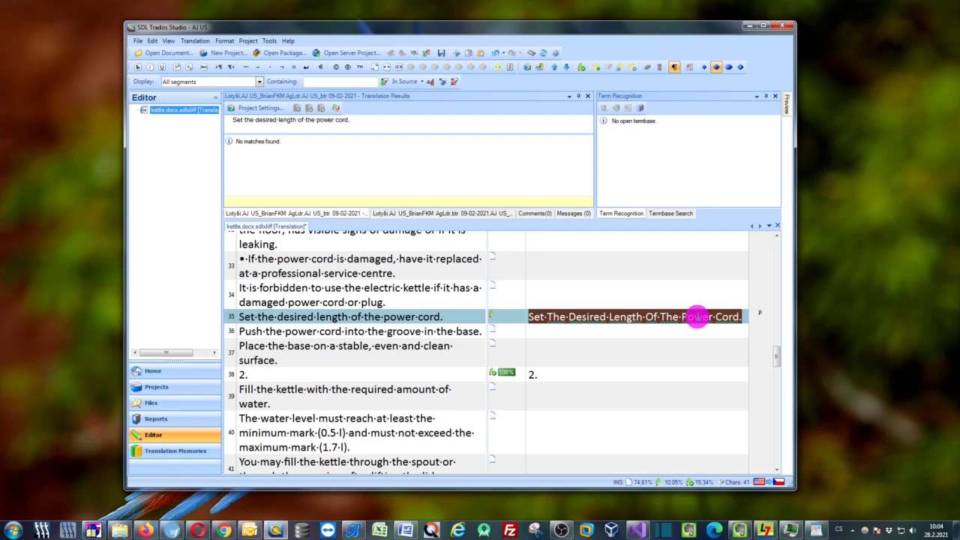
{"action": "key", "text": "shift+F3"}
{"action": "key", "text": "shift+F3"}
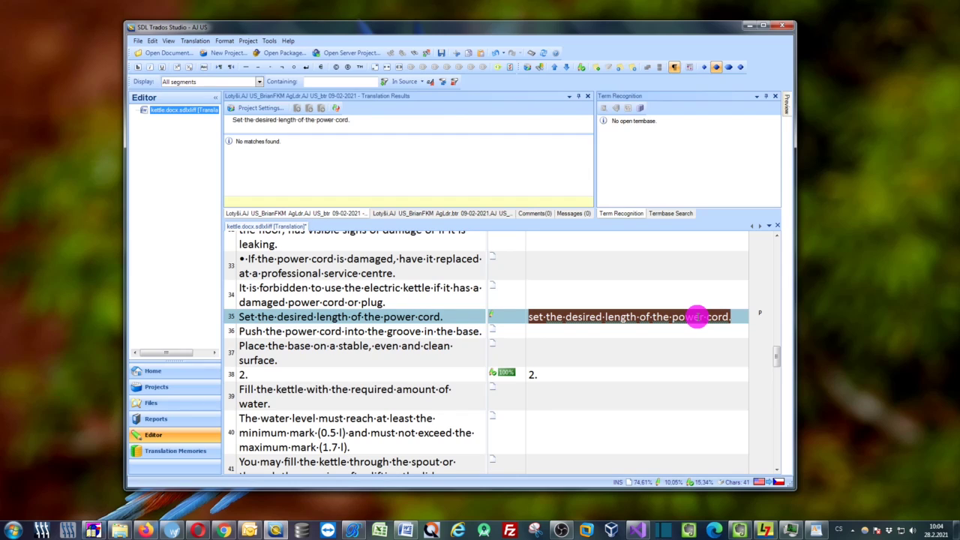
Switch the target to all capitals and back, leaving 'set the desired length of the power cord.' lowercase
{"action": "key", "text": "ctrl"}
{"action": "key", "text": "ctrl+shift+u"}
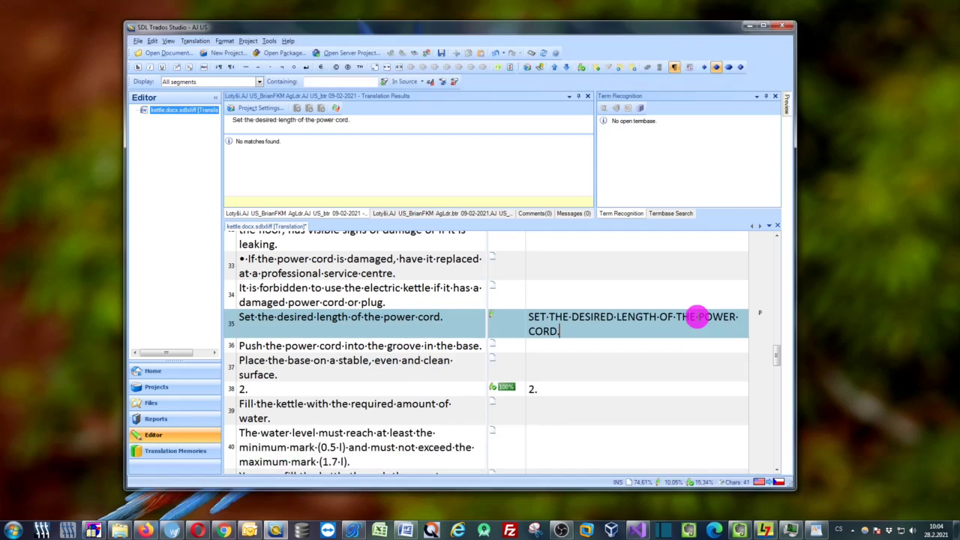
{"action": "key", "text": "ctrl+z"}
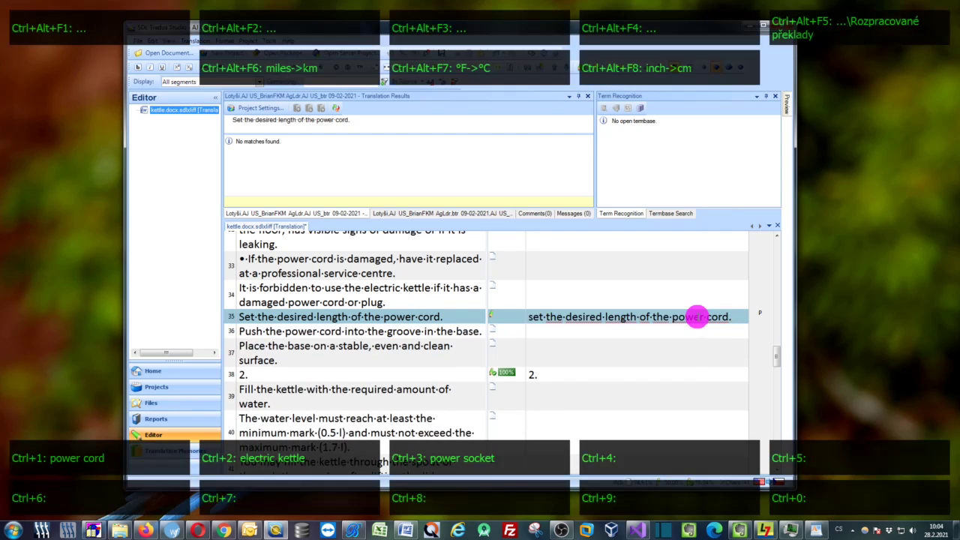
{"action": "key", "text": "ctrl+z"}
{"action": "key", "text": "ctrl+a"}
{"action": "key", "text": "ctrl+y"}
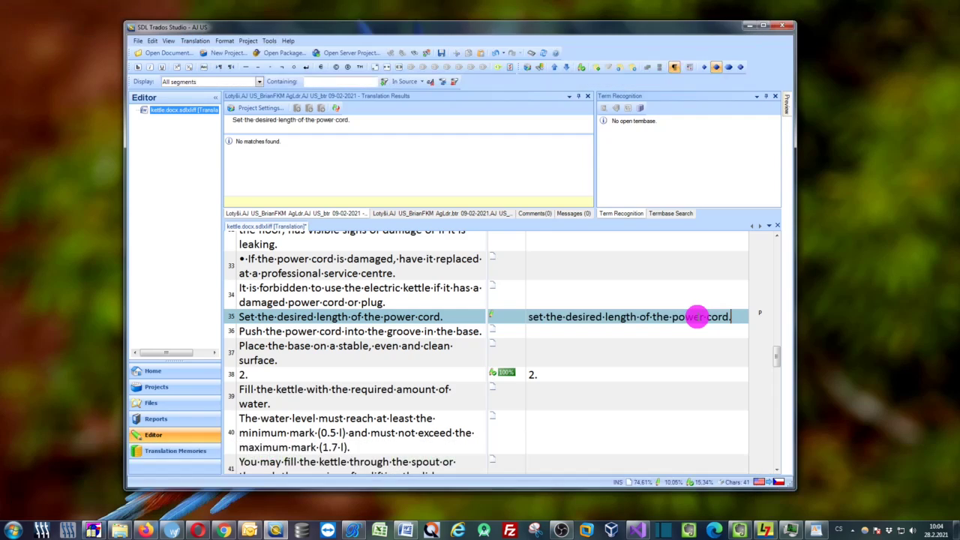
{"action": "key", "text": "Home"}
{"action": "key", "text": "ctrl+Right"}
{"action": "key", "text": "ctrl+Right"}
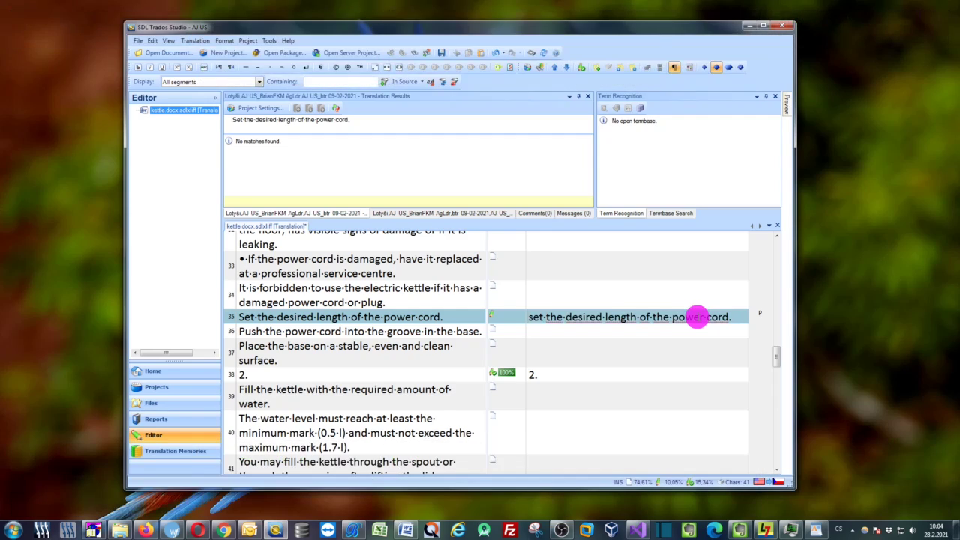